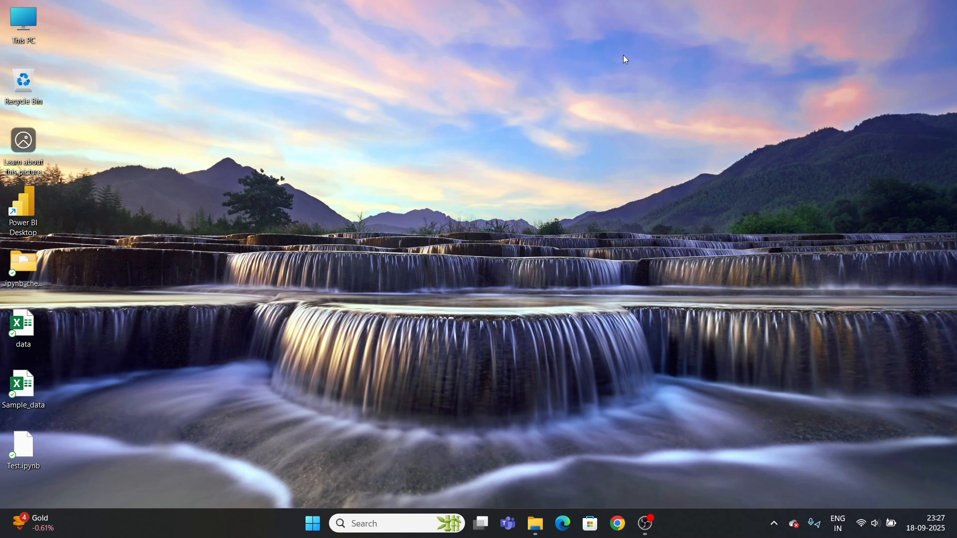
# Open Excel and create a new blank workbook
pyautogui.press('super')
pyautogui.write('excel')
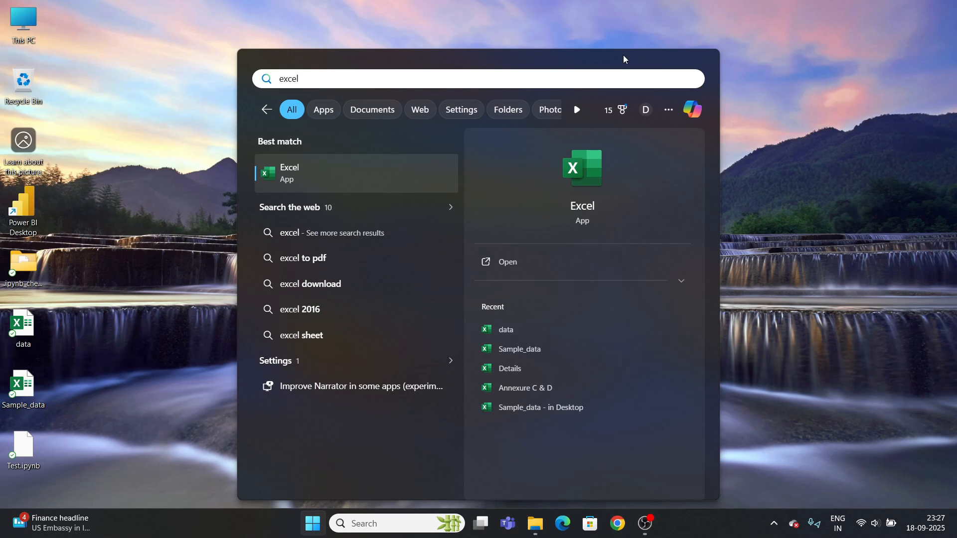
pyautogui.press('Return')
pyautogui.click(365, 245)
pyautogui.moveTo(204, 216); pyautogui.dragTo(476, 345)
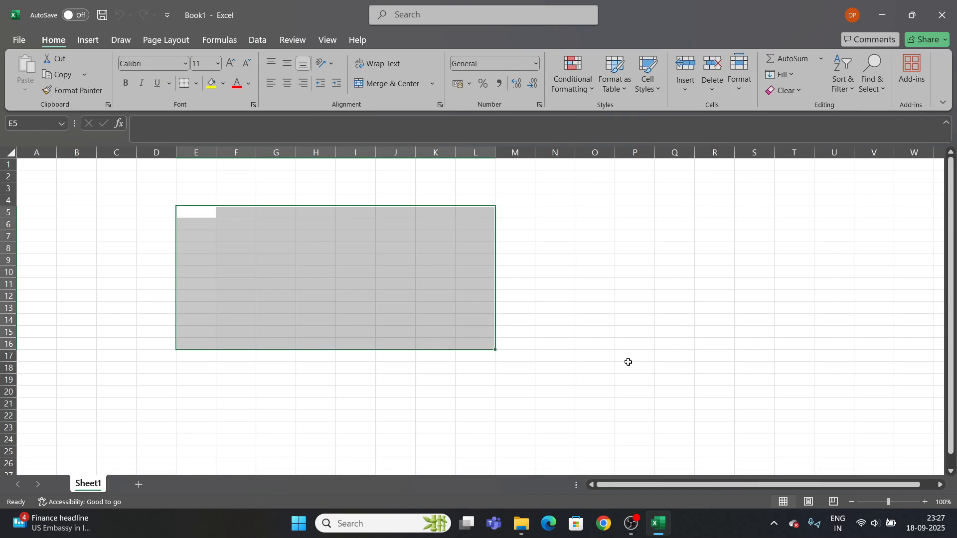
pyautogui.click(762, 335)
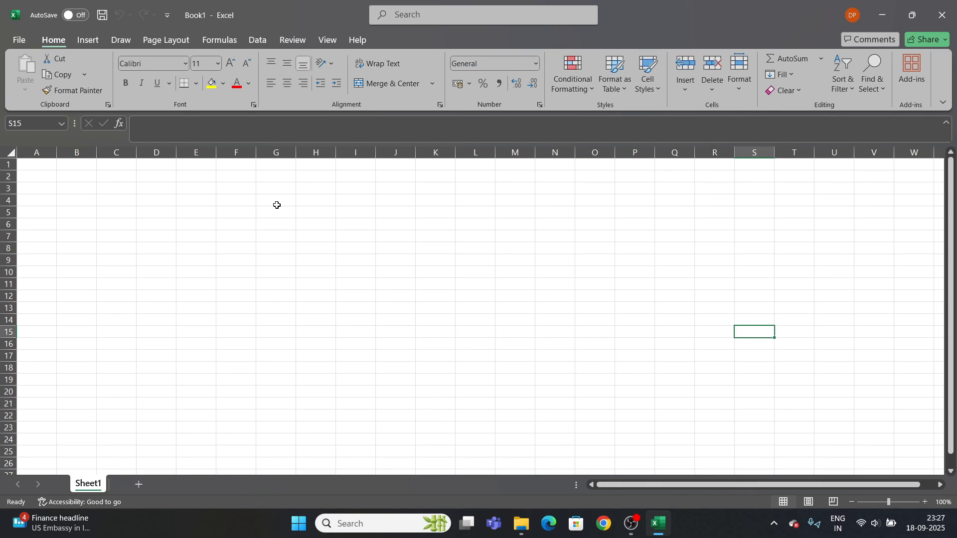
# Number the first row with 1 in cell B4 and enter the label "Today" in C4
pyautogui.click(81, 205)
pyautogui.write('11')
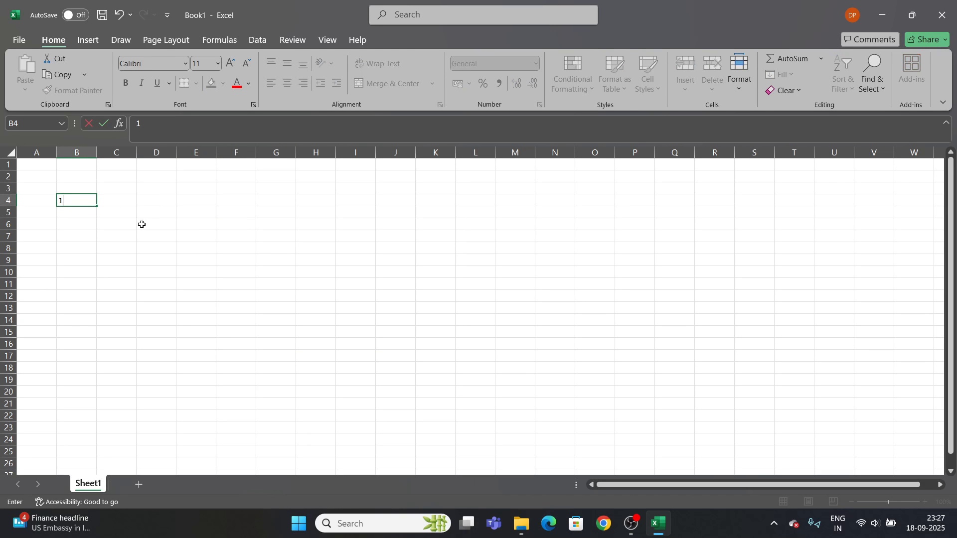
pyautogui.press('Return')
pyautogui.press('Up')
pyautogui.write('1')
pyautogui.press('Tab')
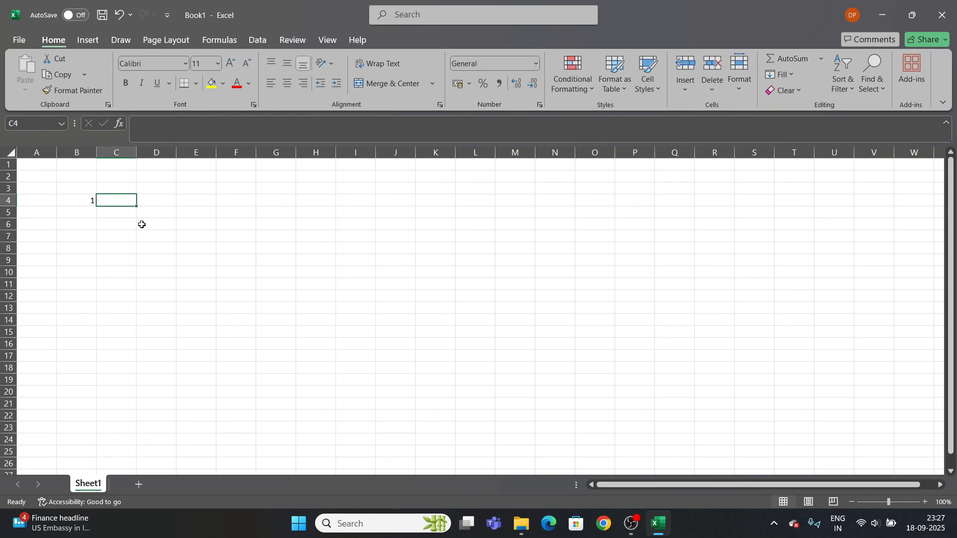
pyautogui.write('Today')
pyautogui.press('Tab')
# Enter the date 18-09-2025 manually in cell F4 of the Today row
pyautogui.press('Tab')
pyautogui.press('Tab')
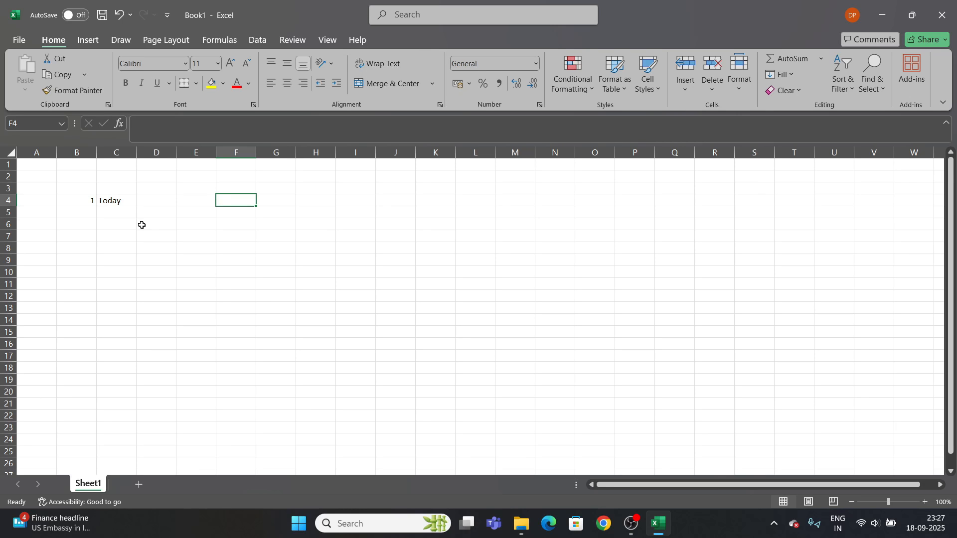
pyautogui.write('18-')
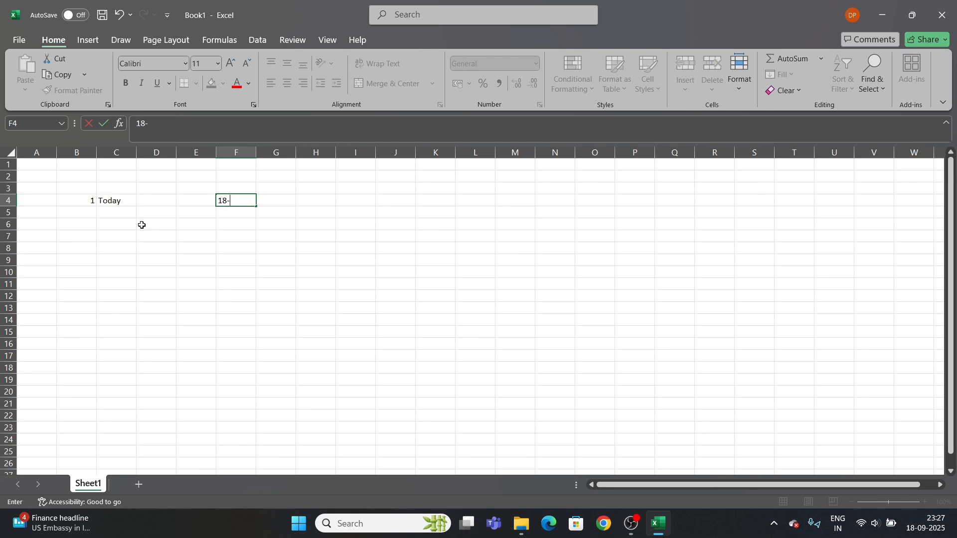
pyautogui.write('09-2025')
pyautogui.press('Return')
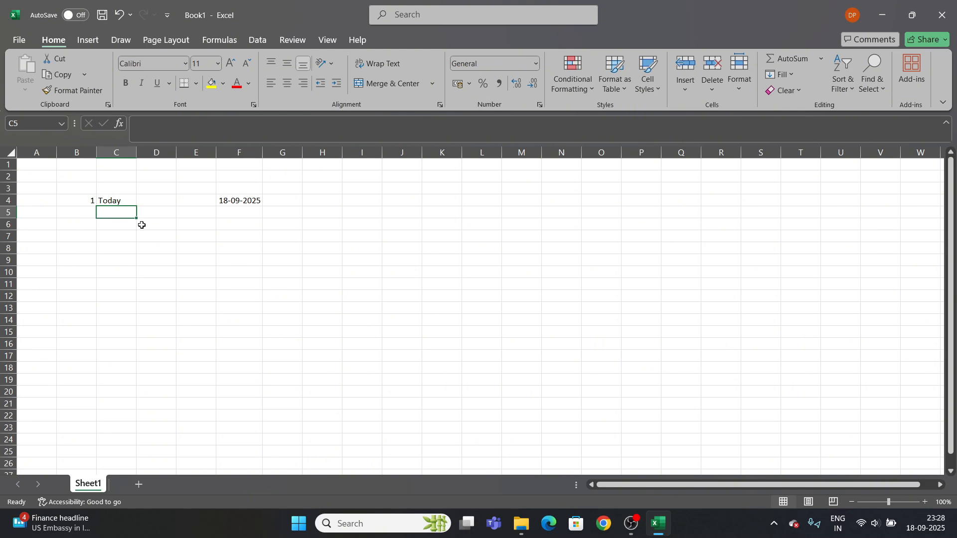
# Insert the current date as a static value in cell E4 of the Today row
pyautogui.press('Right')
pyautogui.press('Up')
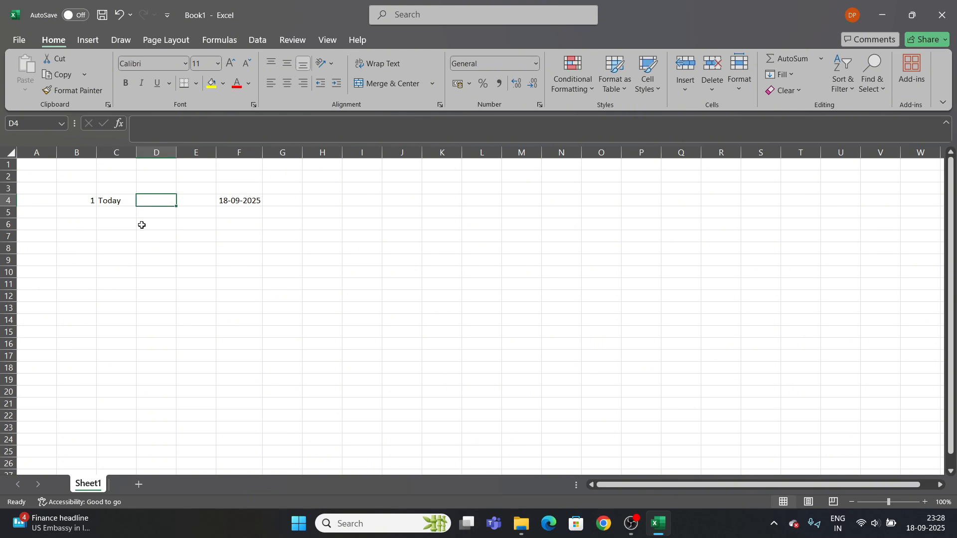
pyautogui.press('Right')
pyautogui.hotkey('ctrl', ';')
pyautogui.press('Return')
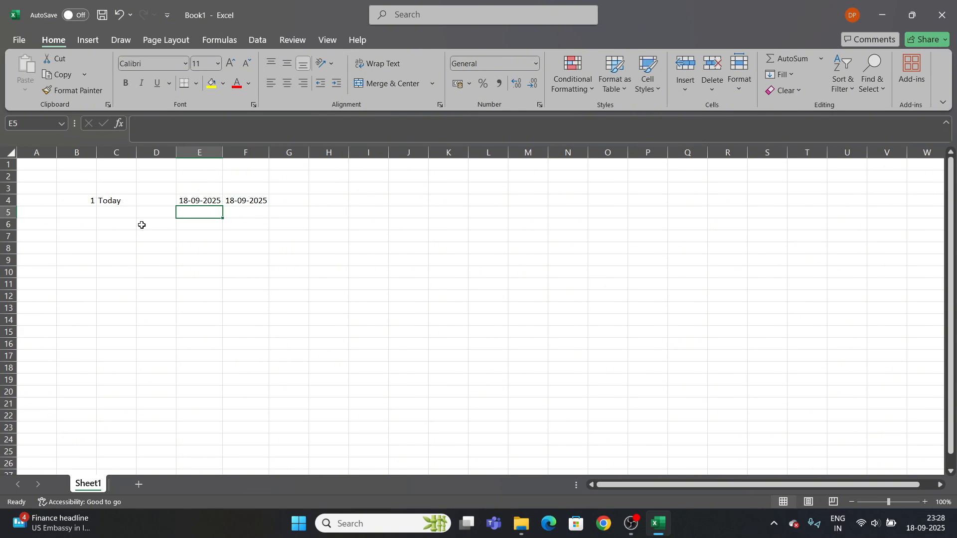
pyautogui.press('Up')
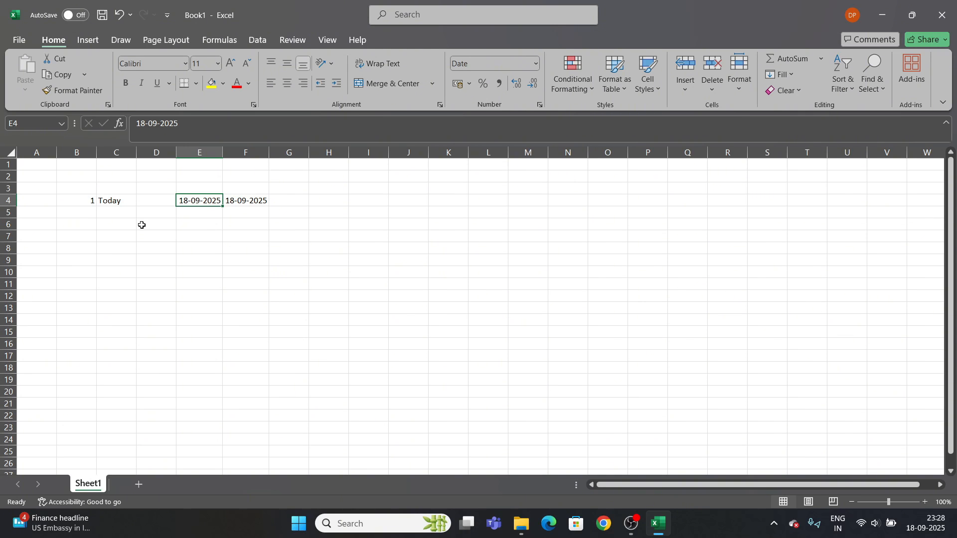
pyautogui.press('Left')
pyautogui.press('Left')
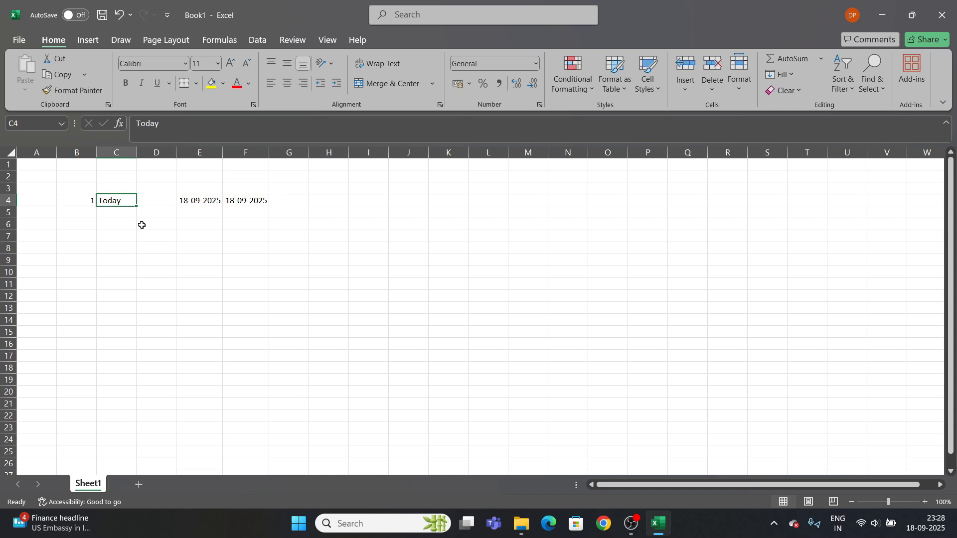
pyautogui.press('Right')
pyautogui.press('Right')
pyautogui.press('Right')
pyautogui.press('Right')
pyautogui.press('Right')
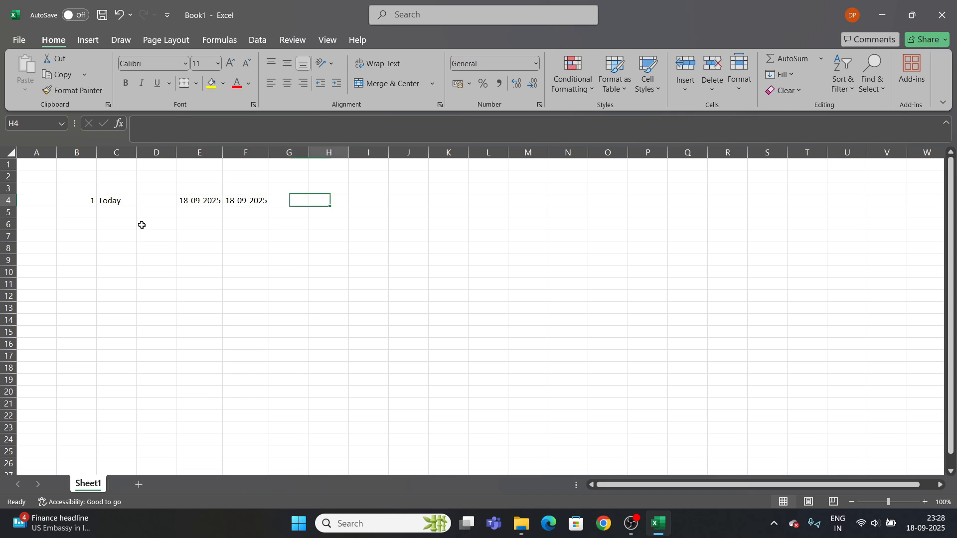
pyautogui.press('Left')
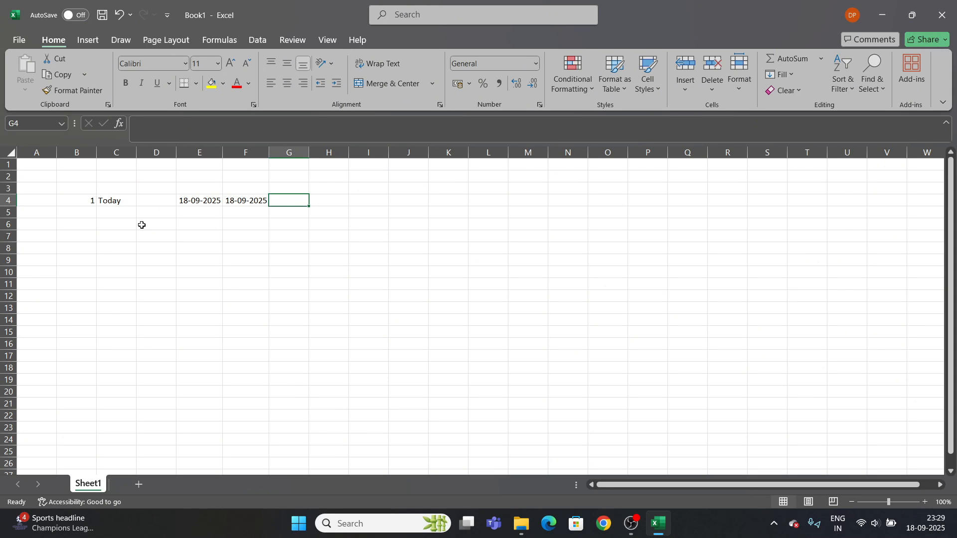
pyautogui.click(432, 221)
pyautogui.click(303, 204)
pyautogui.click(244, 199)
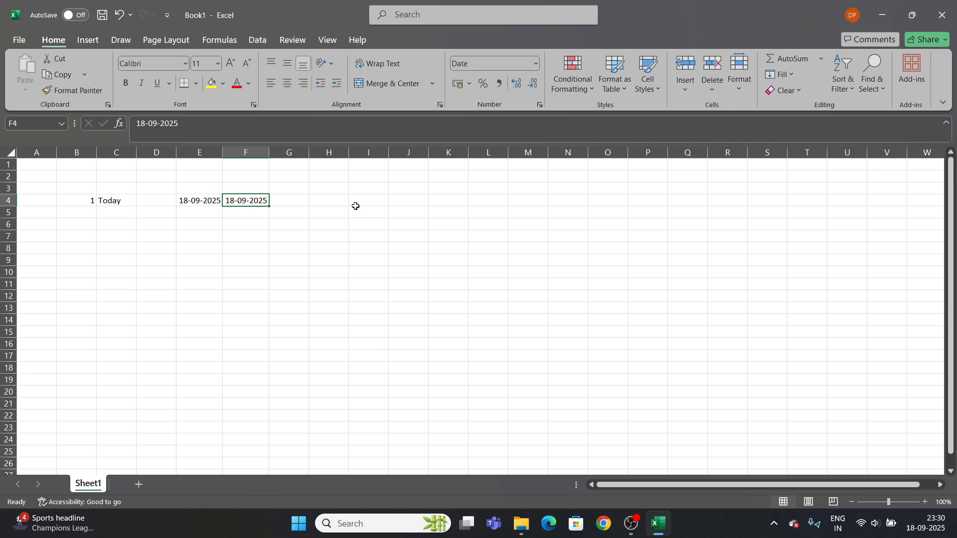
# Enter the formula =TODAY() in cell G4, beside the two static dates
pyautogui.click(288, 201)
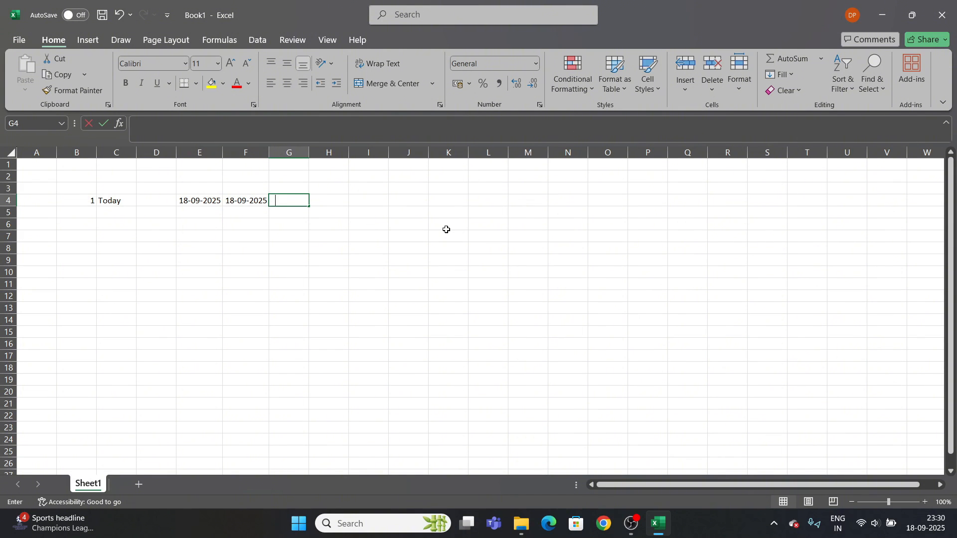
pyautogui.write('=today')
pyautogui.press('Tab')
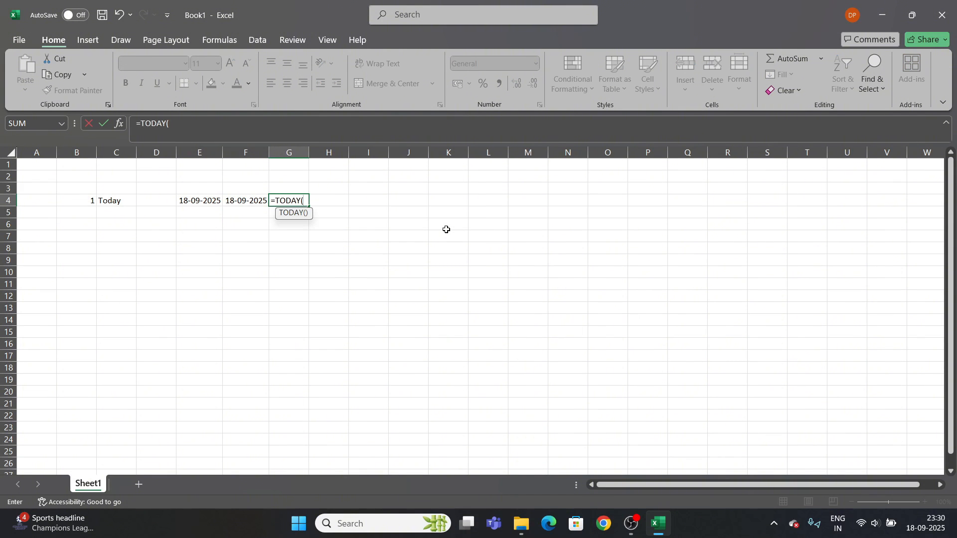
pyautogui.write(')')
pyautogui.press('Return')
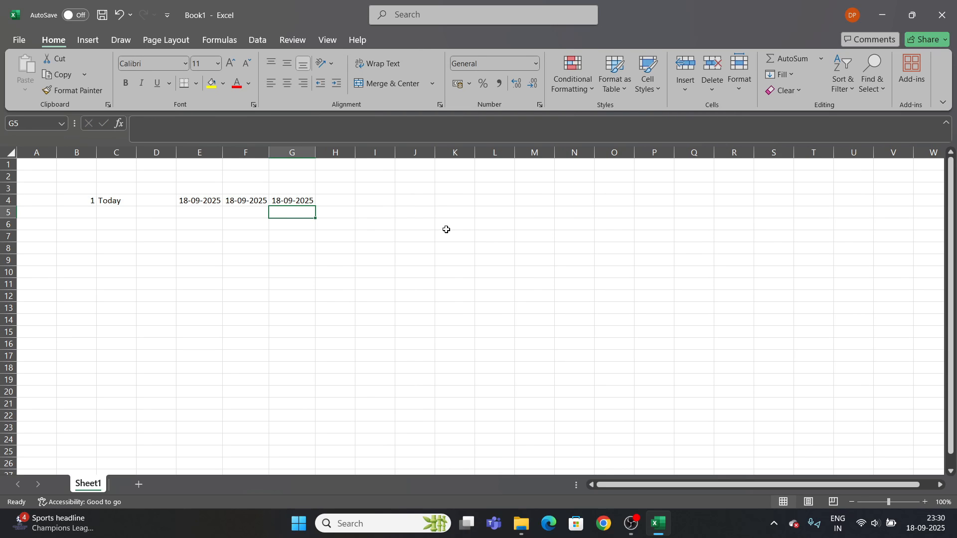
pyautogui.press('Up')
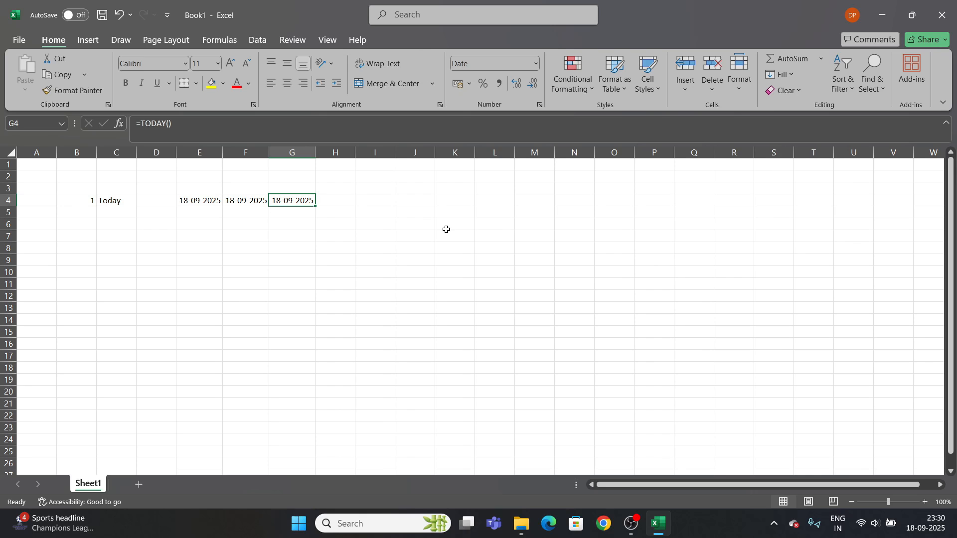
# Label row 5 with number 2 in column B and "Now" in column C
pyautogui.click(102, 217)
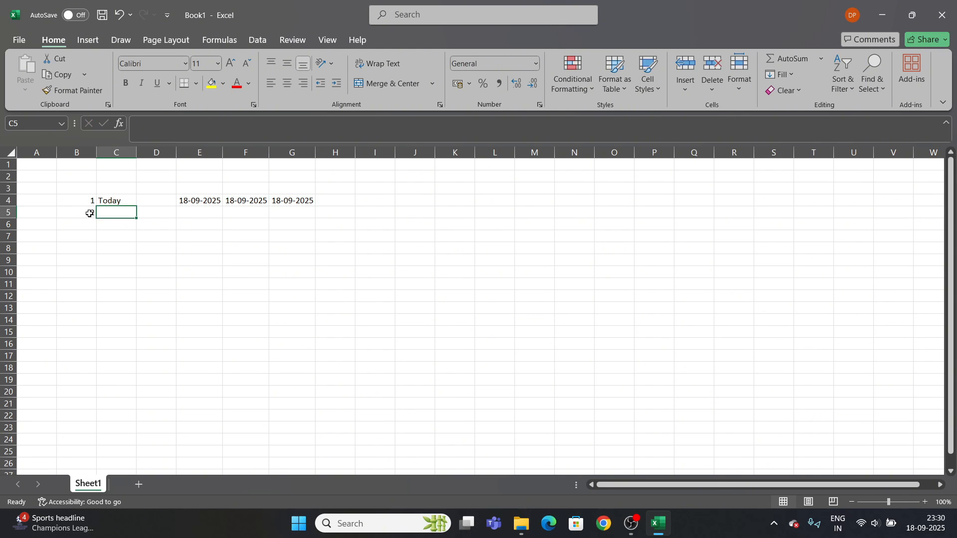
pyautogui.write('Now')
pyautogui.press('Tab')
# Enter the formula =NOW() in cell E5 of the Now row
pyautogui.click(202, 215)
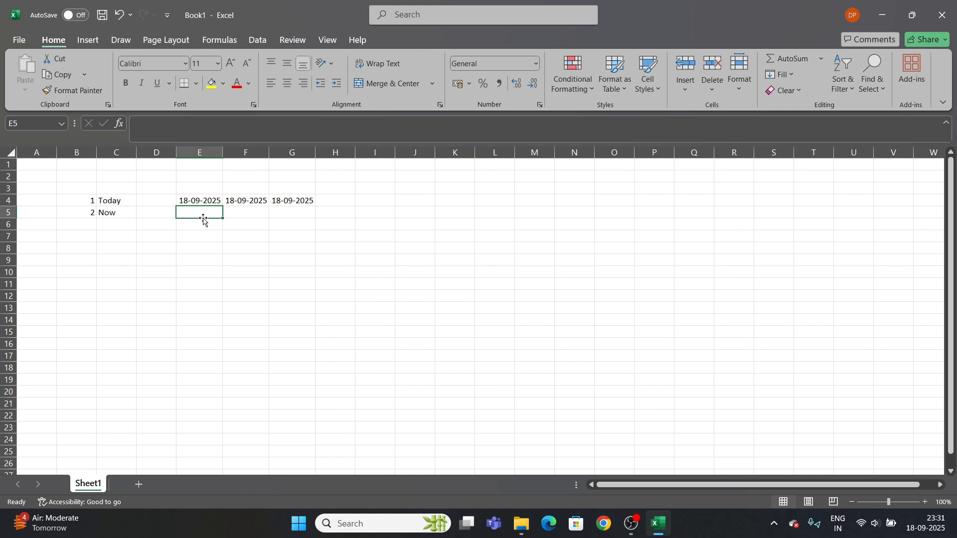
pyautogui.write('=now()')
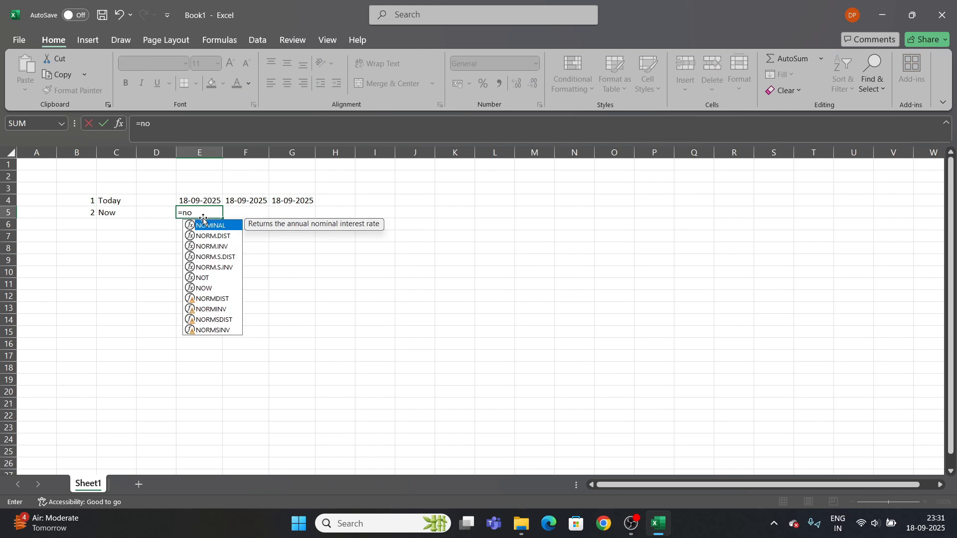
pyautogui.press('Return')
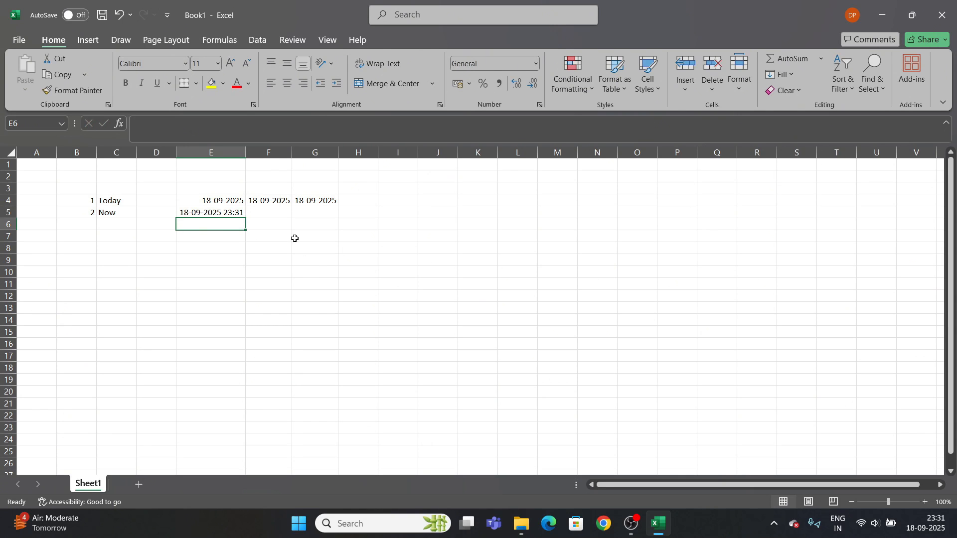
pyautogui.press('Up')
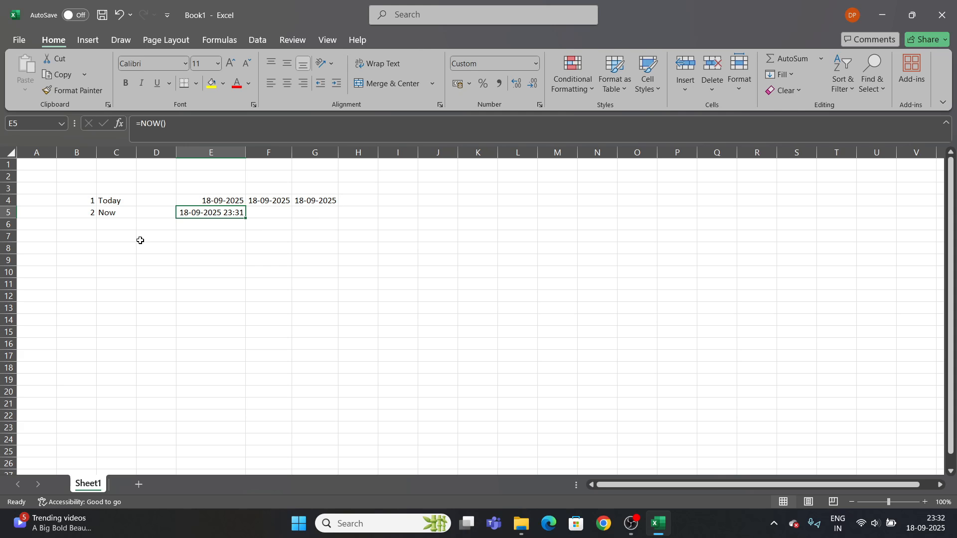
# Add the number 3 in cell B6 and the label "Date" in C6
pyautogui.click(86, 223)
pyautogui.write('3')
pyautogui.click(126, 225)
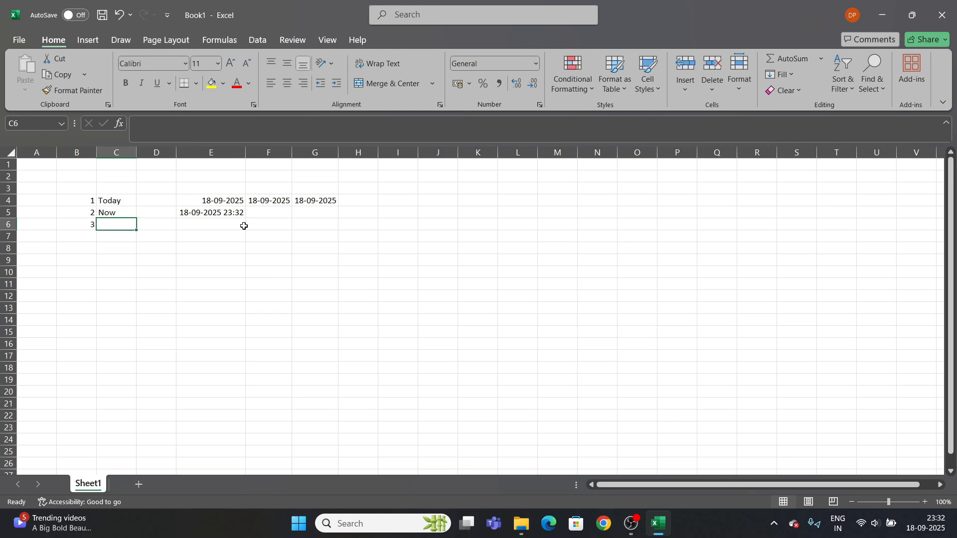
pyautogui.write('Date')
pyautogui.press('Tab')
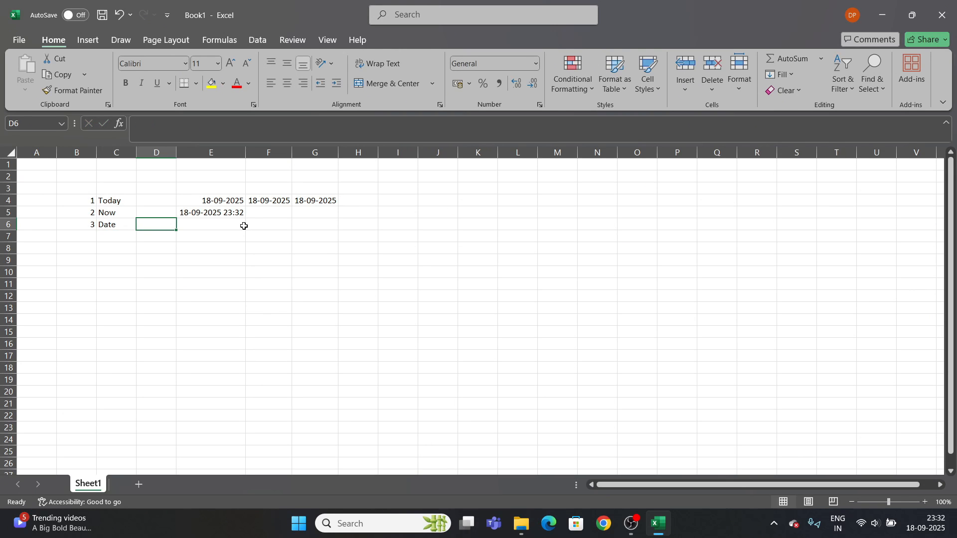
# Build a date in cell E6 with the DATE function, using year 2025, month 09 and day 18
pyautogui.click(223, 227)
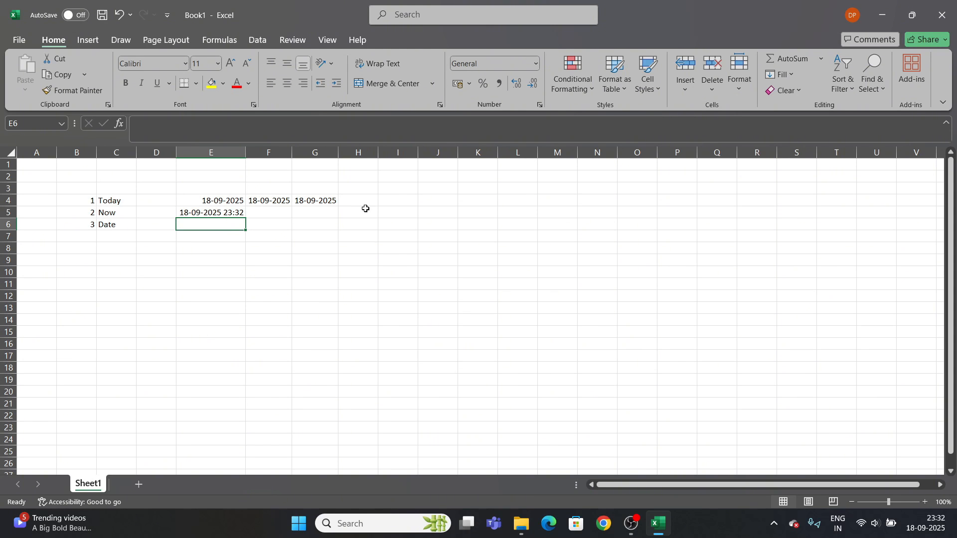
pyautogui.click(403, 200)
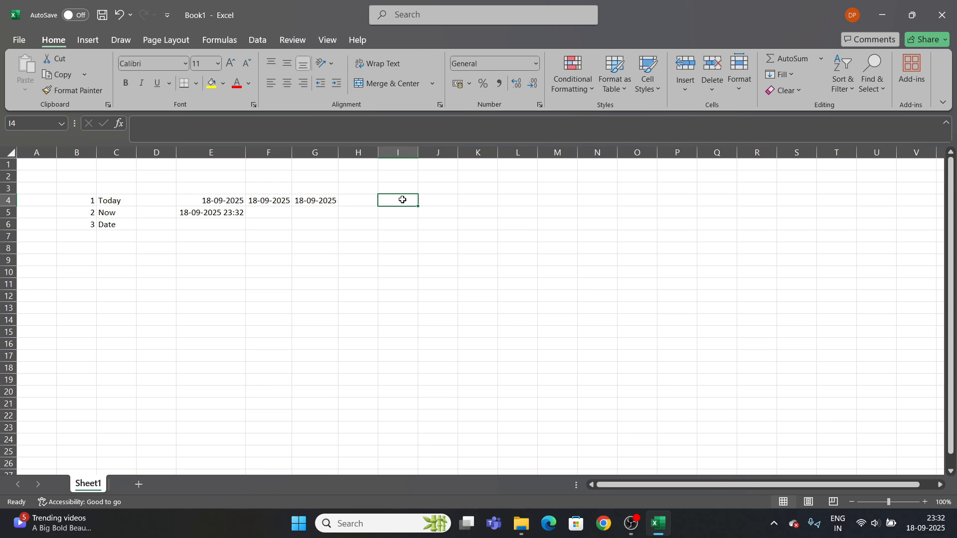
pyautogui.click(213, 223)
pyautogui.write('=date')
pyautogui.press('Tab')
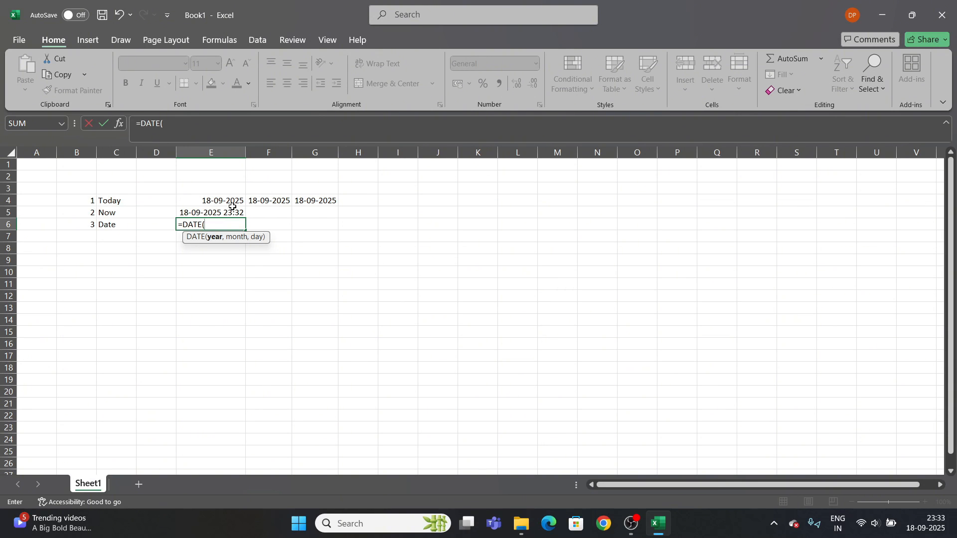
pyautogui.write('025')
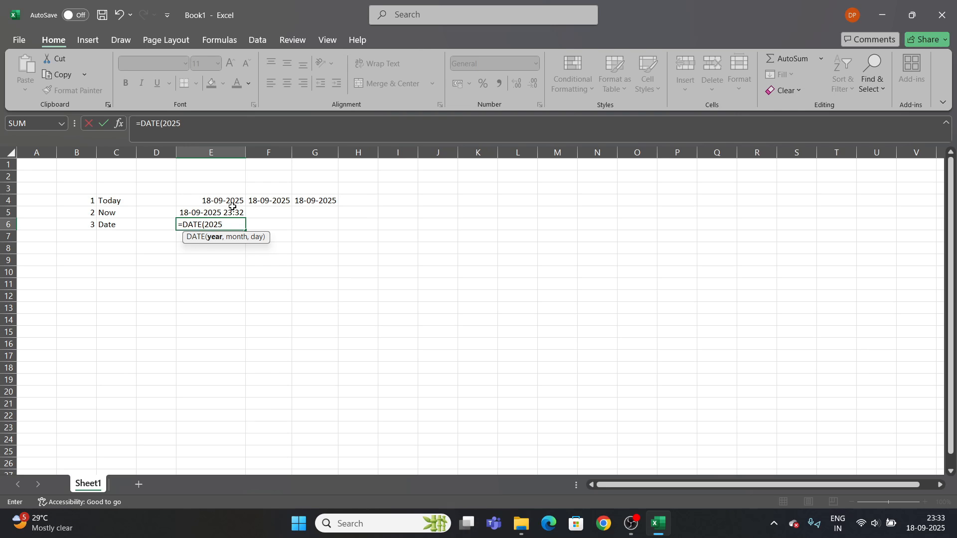
pyautogui.write(',09,18')
pyautogui.press('Return')
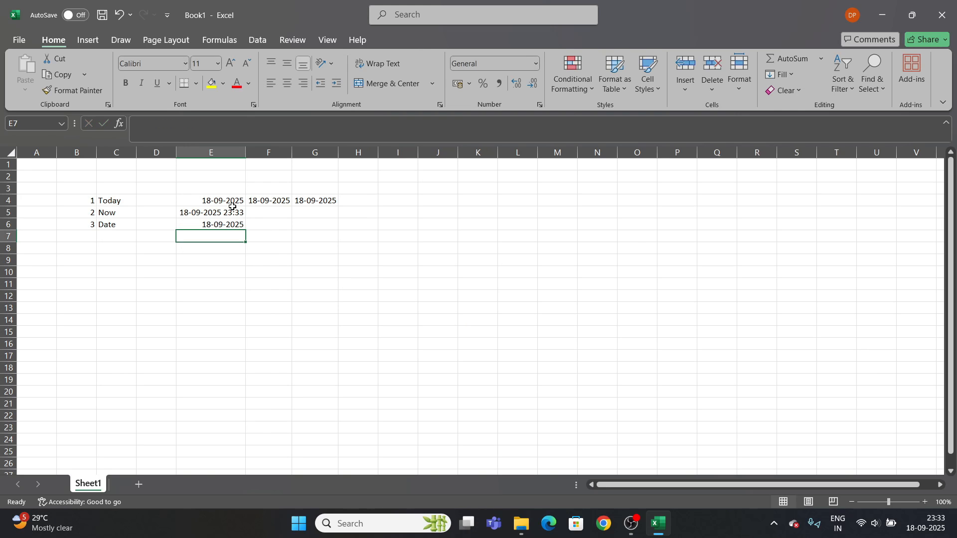
pyautogui.click(237, 224)
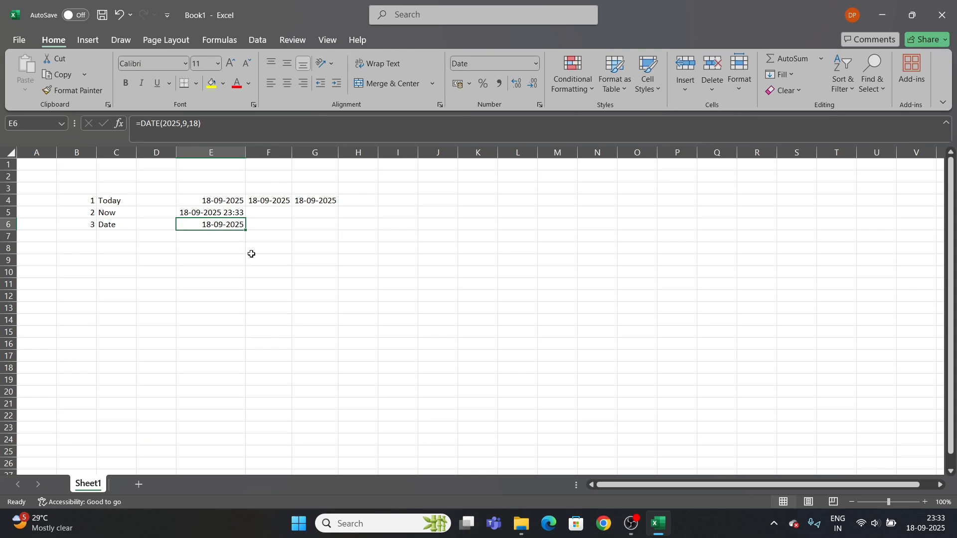
# Add the number 4 in cell B7 and the label "Day" in C7
pyautogui.click(93, 238)
pyautogui.write('4')
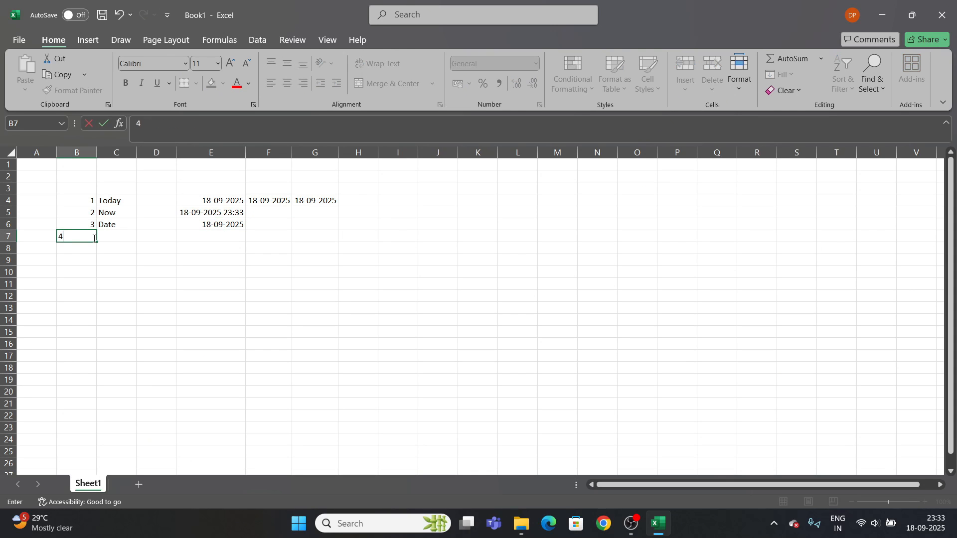
pyautogui.press('Tab')
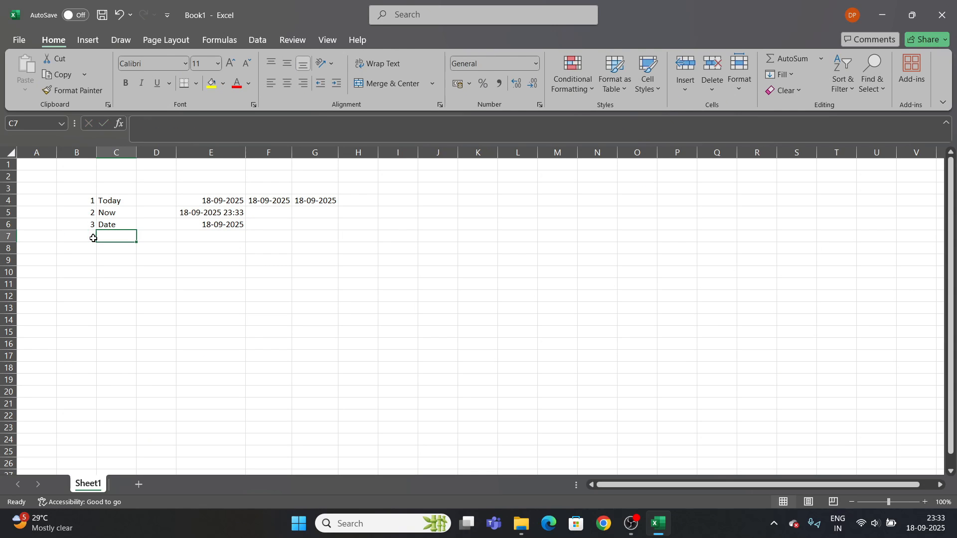
pyautogui.write('Day')
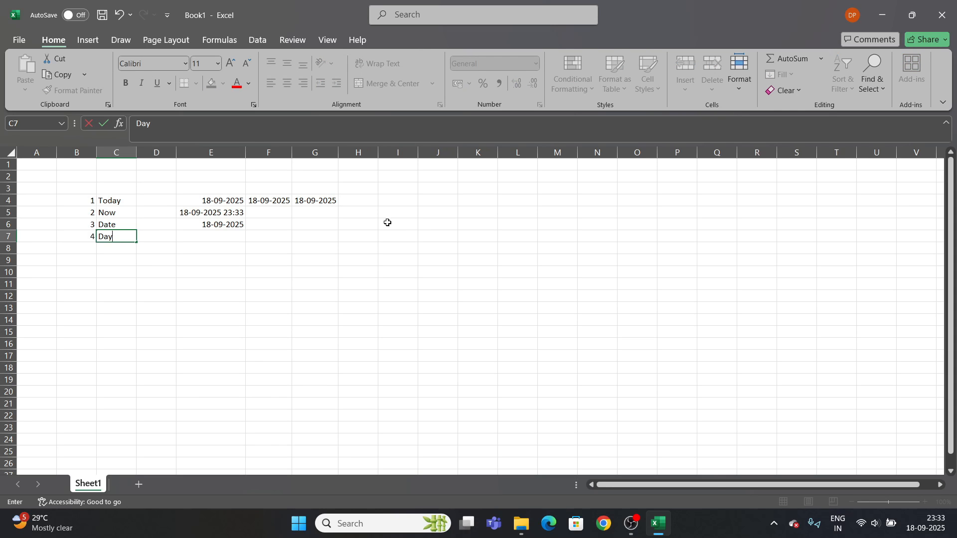
pyautogui.click(196, 234)
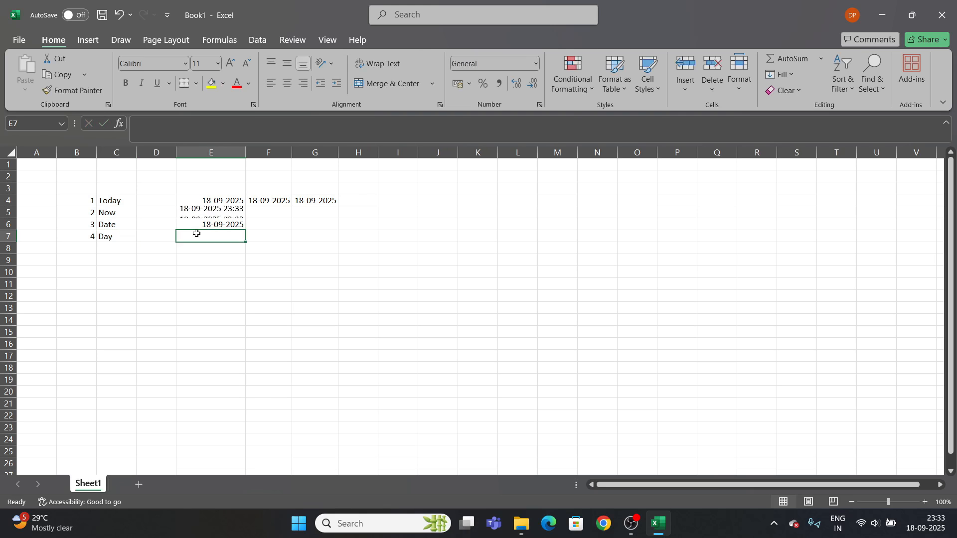
# Enter the heading "Day" in cell I4
pyautogui.click(381, 202)
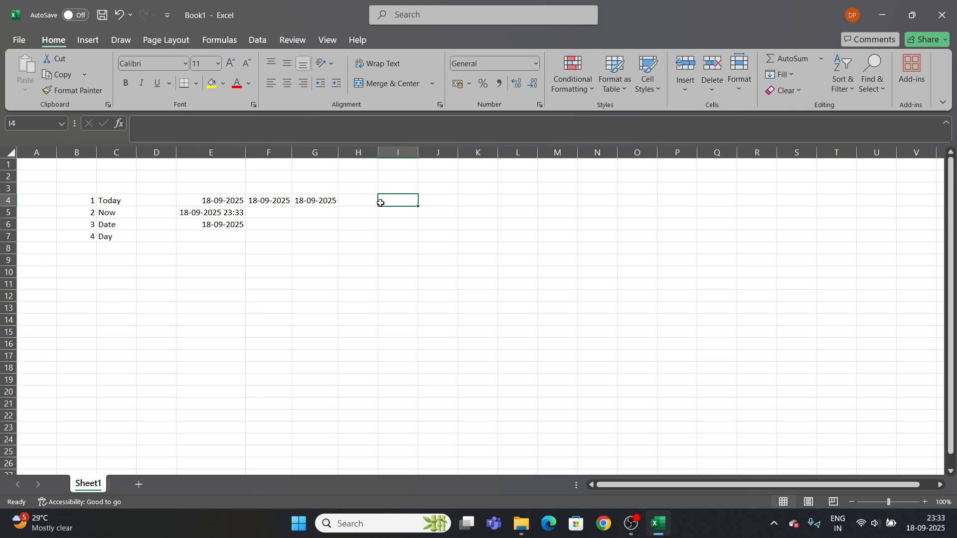
pyautogui.write('Day')
pyautogui.press('Tab')
pyautogui.moveTo(381, 201); pyautogui.dragTo(274, 248)
pyautogui.click(278, 235)
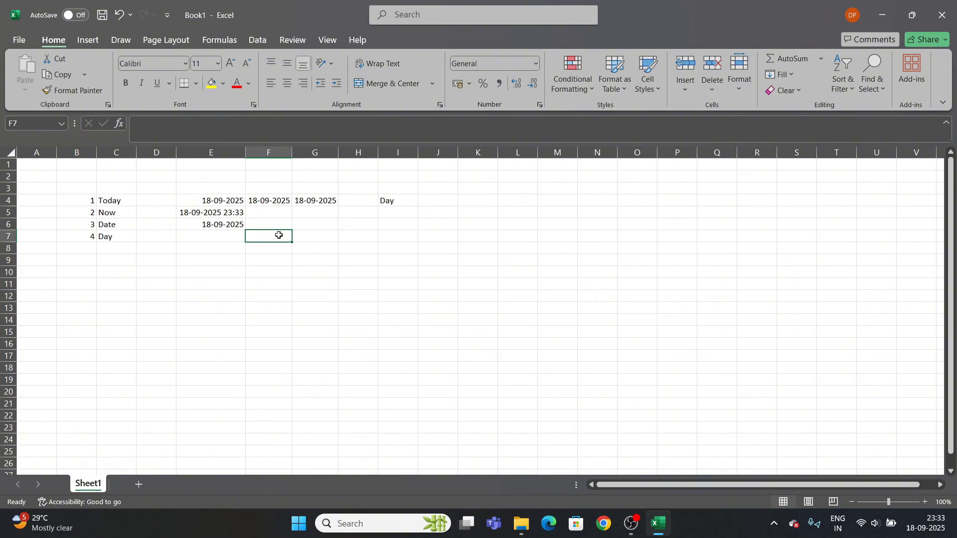
# Continue the numbering in column B with 5 in B8 and 6 in B9
pyautogui.click(64, 251)
pyautogui.write('5')
pyautogui.press('Return')
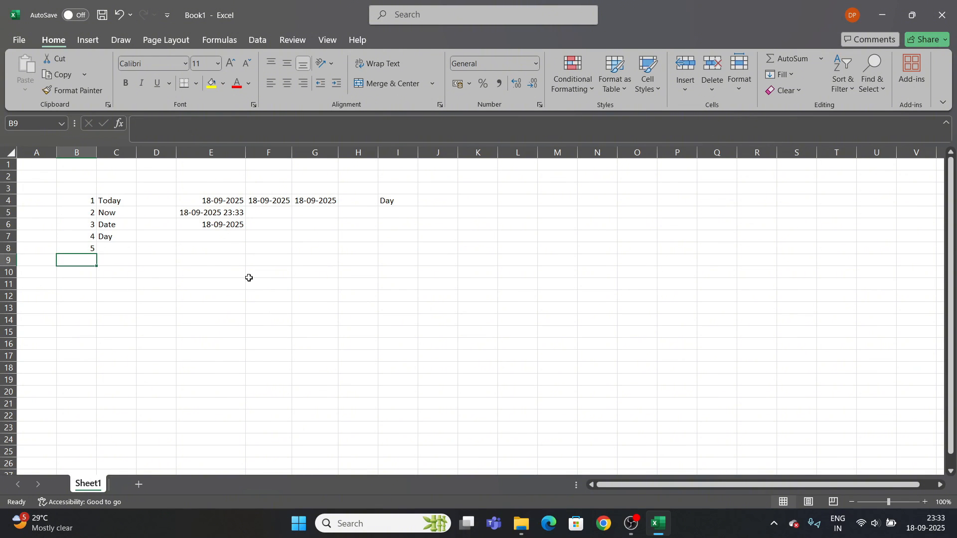
pyautogui.write('6')
pyautogui.press('Return')
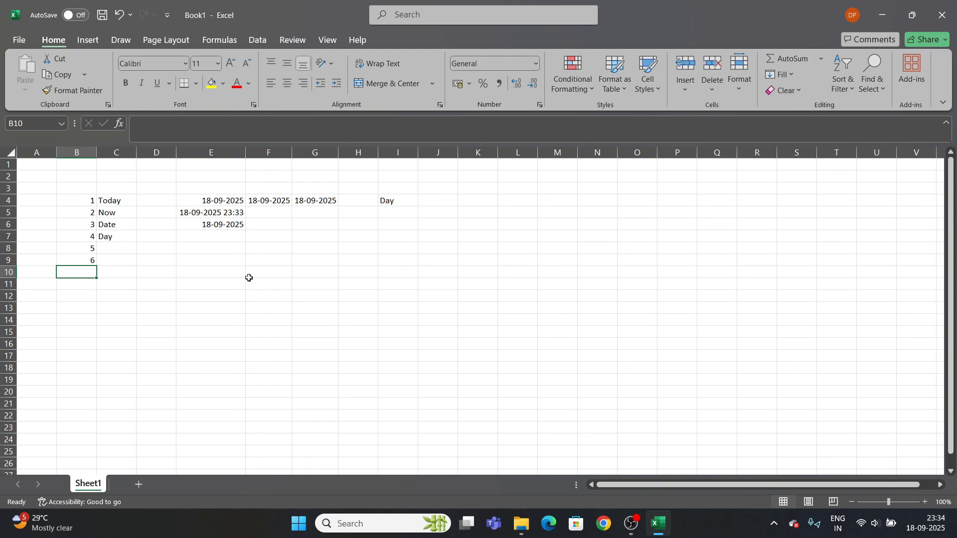
# Clear the manually entered numbers from cells B4 to B9
pyautogui.moveTo(72, 202); pyautogui.dragTo(93, 259)
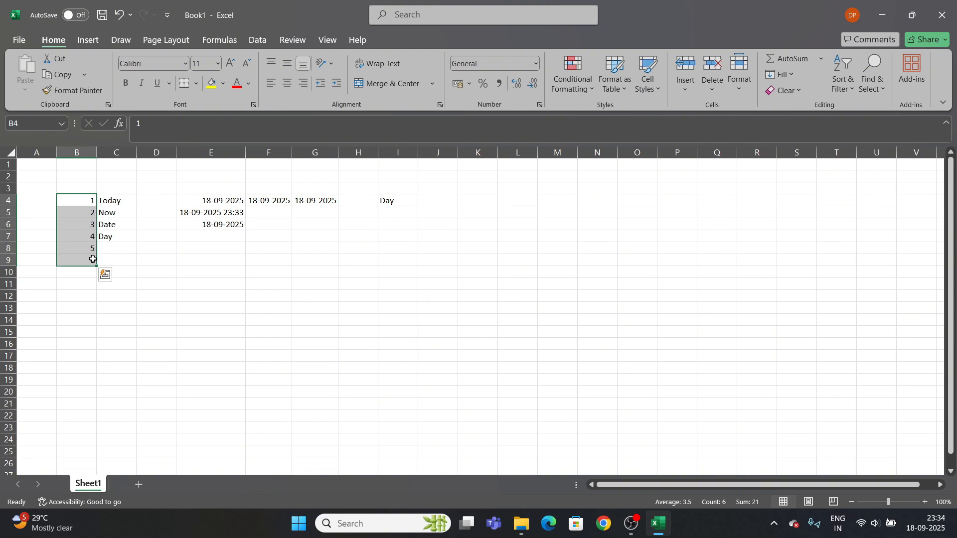
pyautogui.press('Delete')
pyautogui.click(166, 306)
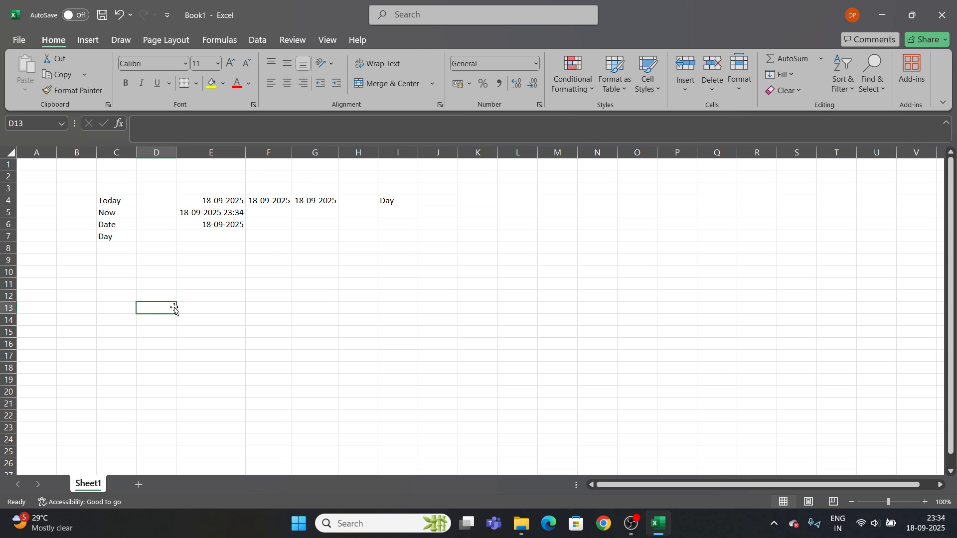
# Number the rows from cell B4 down with the formula =SEQUENCE(12)
pyautogui.click(78, 202)
pyautogui.write('=seq')
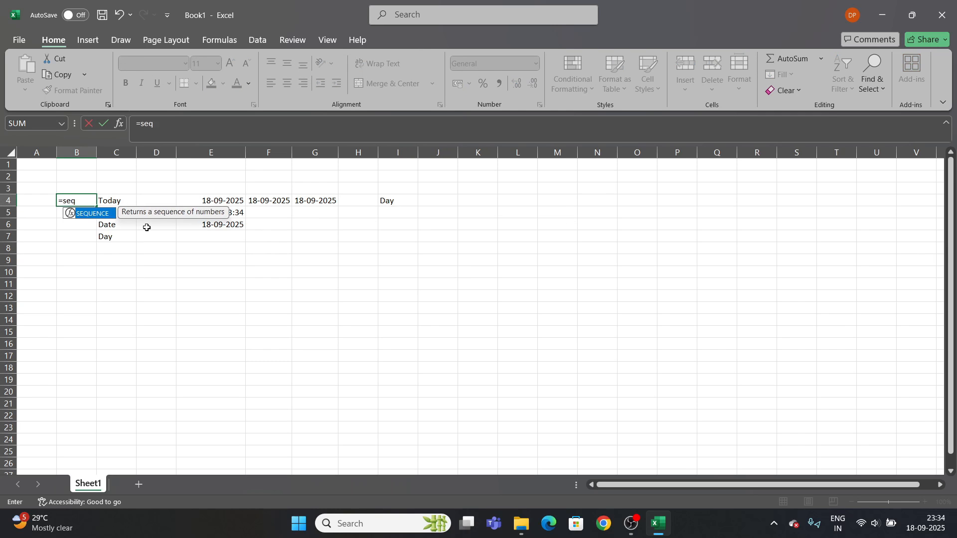
pyautogui.press('Tab')
pyautogui.write('12')
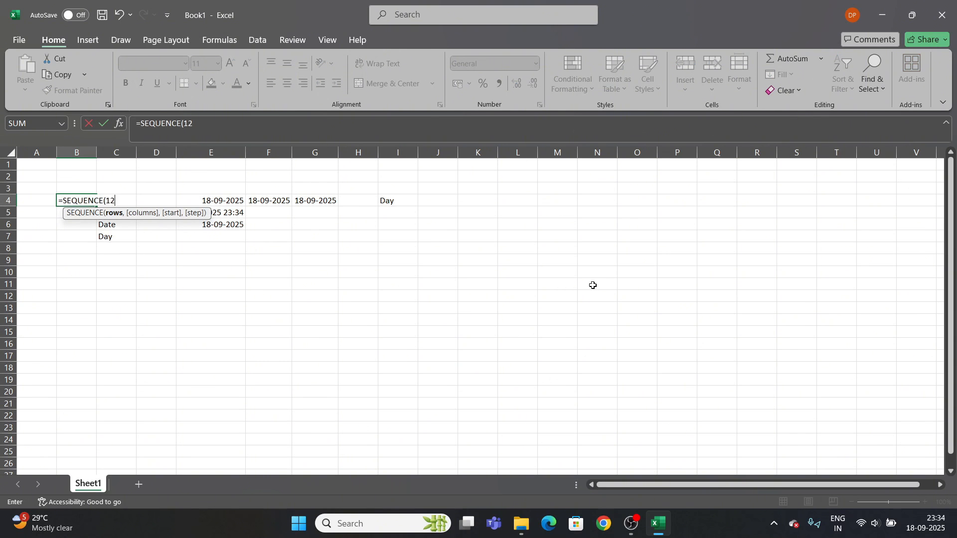
pyautogui.press('Return')
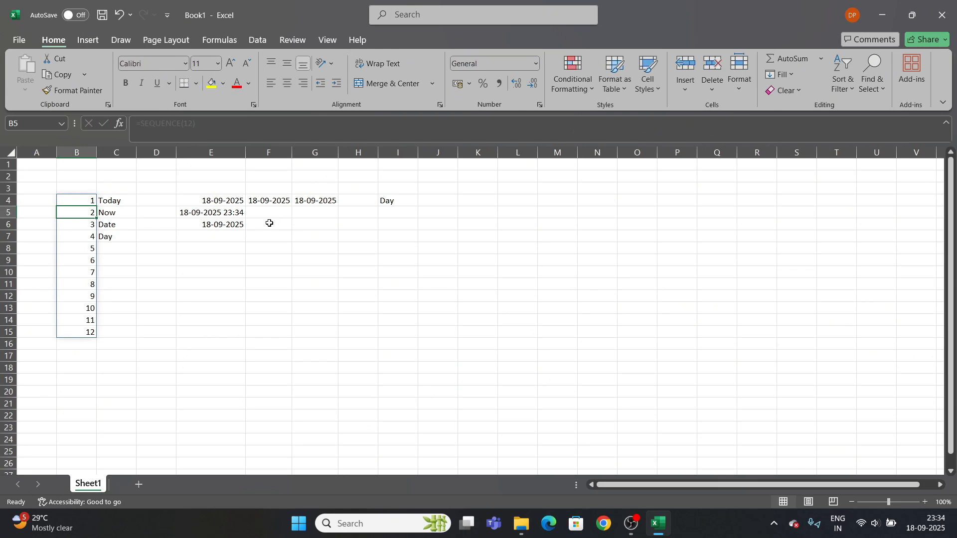
pyautogui.click(143, 220)
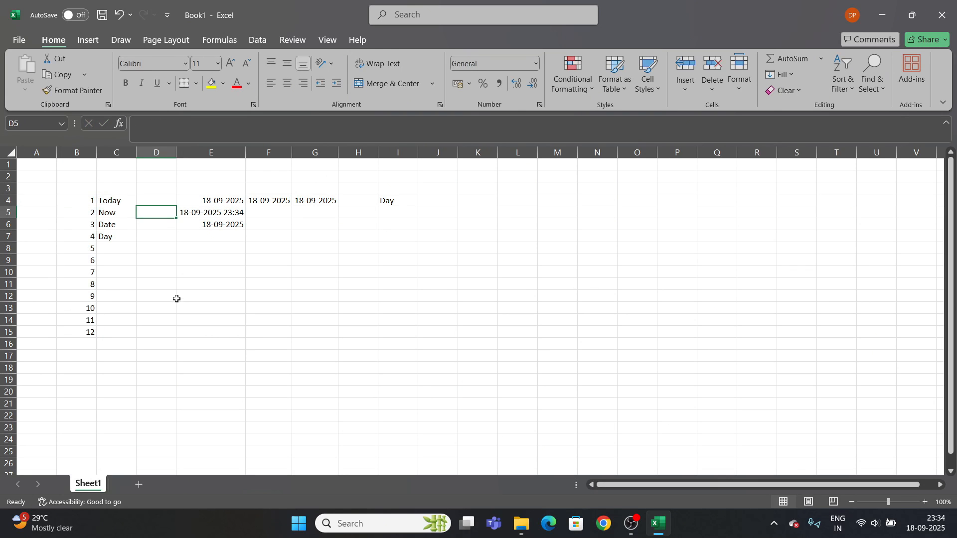
# Change the formula in B4 to =SEQUENCE(123) and look through the extended numbering
pyautogui.click(82, 201)
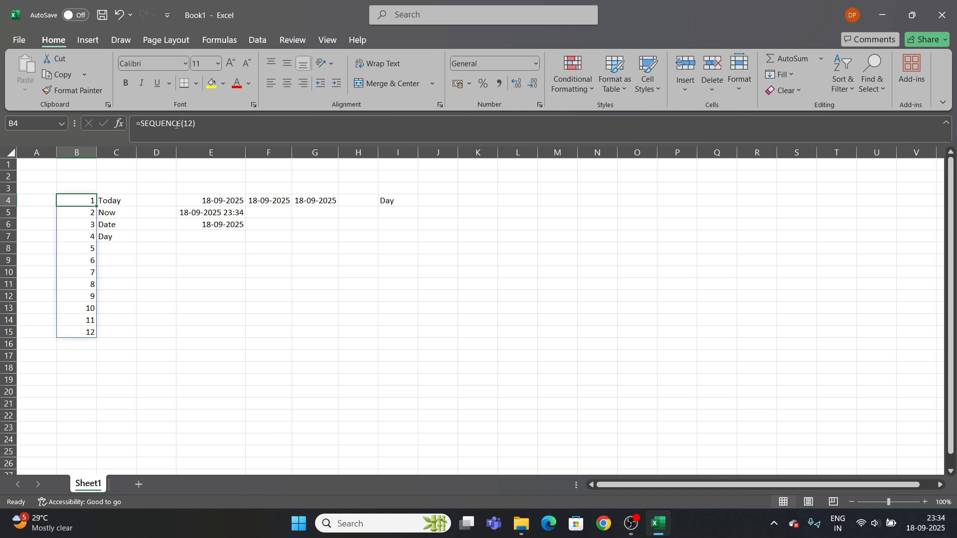
pyautogui.click(191, 123)
pyautogui.write('3')
pyautogui.press('Return')
pyautogui.scroll(-16, 222, 264)
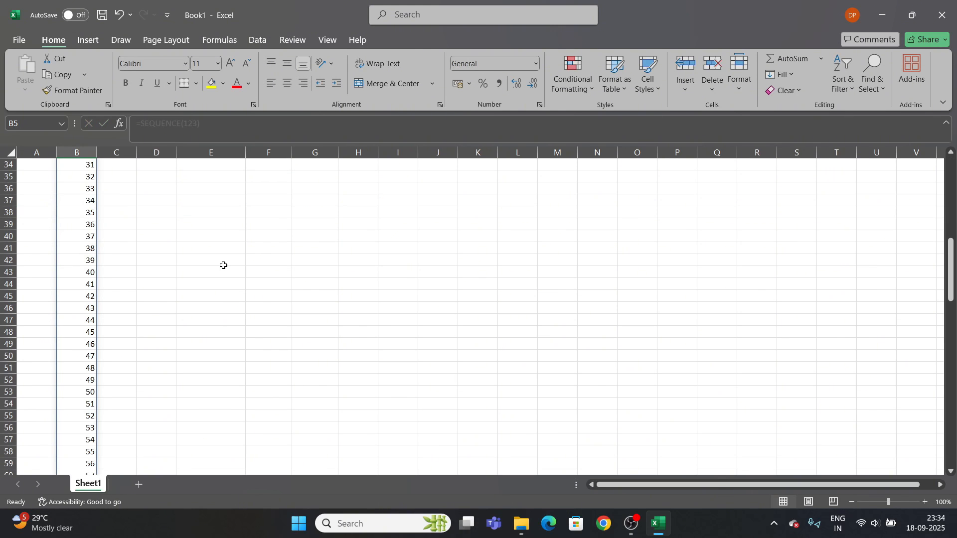
pyautogui.scroll(-18, 223, 265)
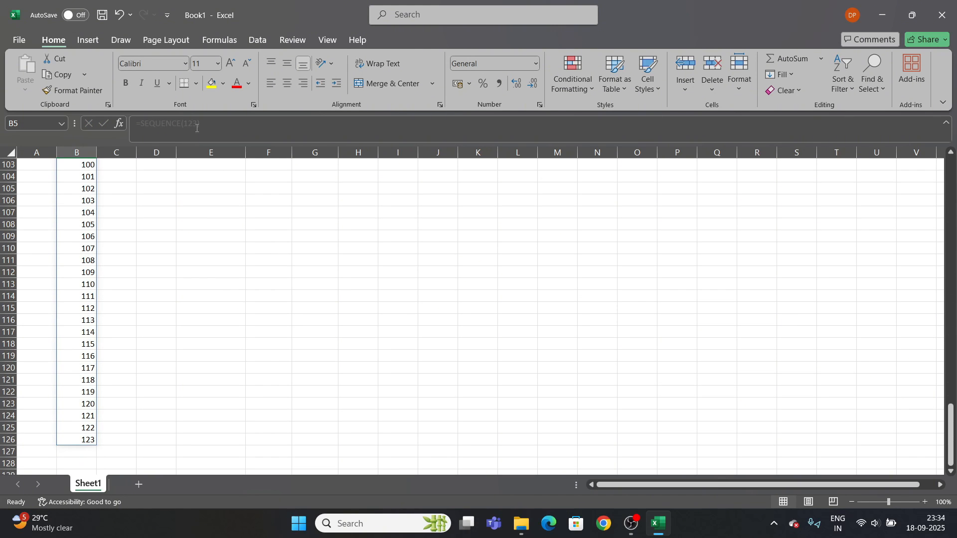
# Set the row count of the SEQUENCE formula in B4 to 13
pyautogui.click(194, 126)
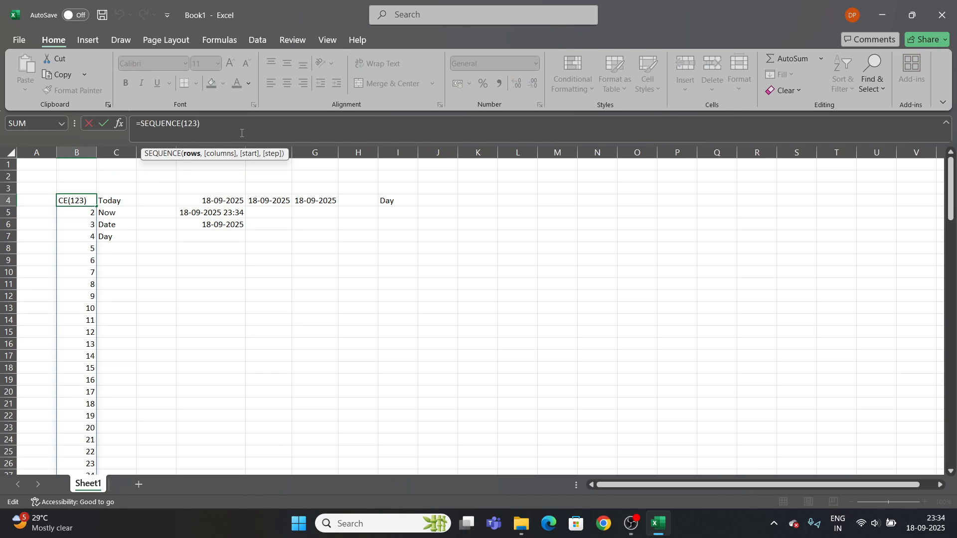
pyautogui.press('BackSpace')
pyautogui.press('Return')
# Label cell C16, next to number 13, with the plain text "SEQUENCE"
pyautogui.click(118, 343)
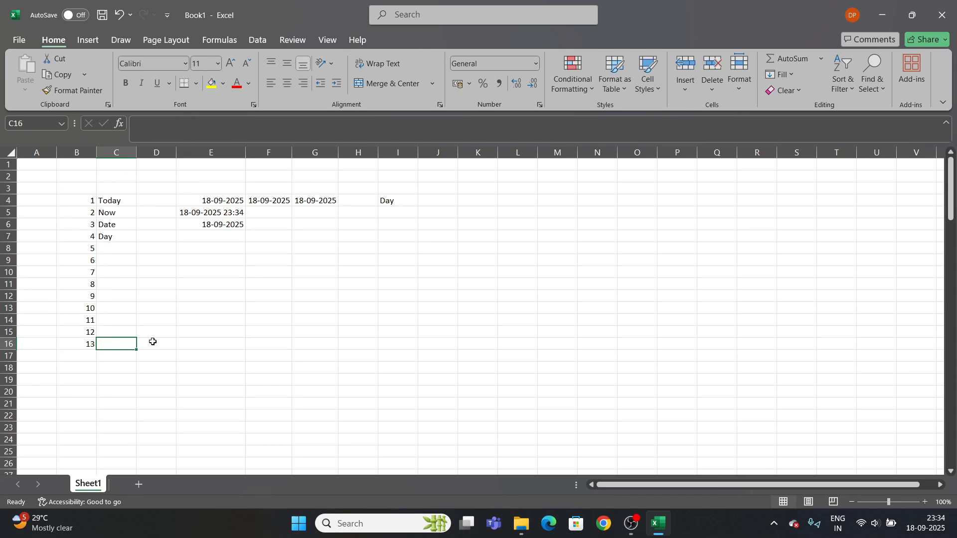
pyautogui.write('=SEQUENCE(')
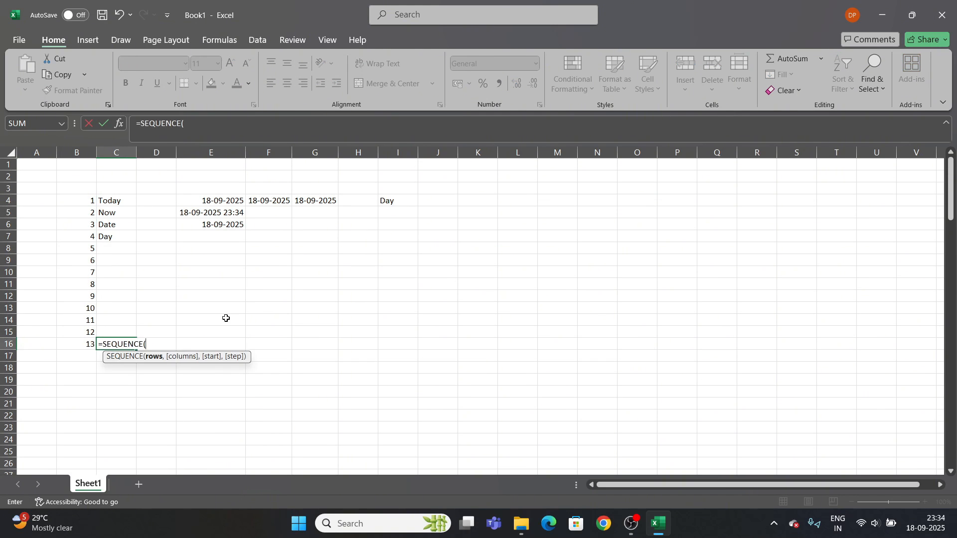
pyautogui.click(203, 127)
pyautogui.press('BackSpace')
pyautogui.click(141, 125)
pyautogui.press('BackSpace')
pyautogui.press('Return')
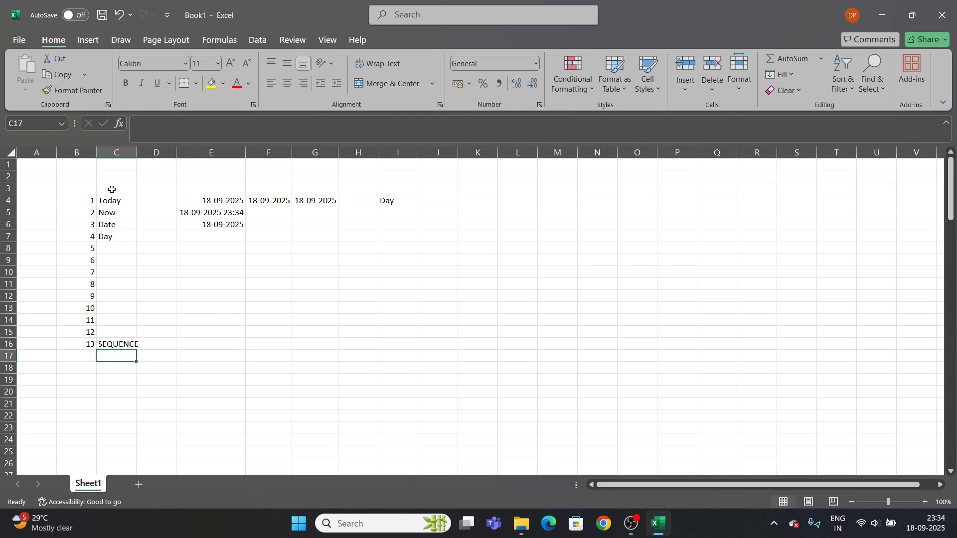
# Widen column C so that the SEQUENCE label fits inside its cell
pyautogui.moveTo(136, 153); pyautogui.dragTo(154, 153)
pyautogui.click(282, 259)
pyautogui.click(137, 342)
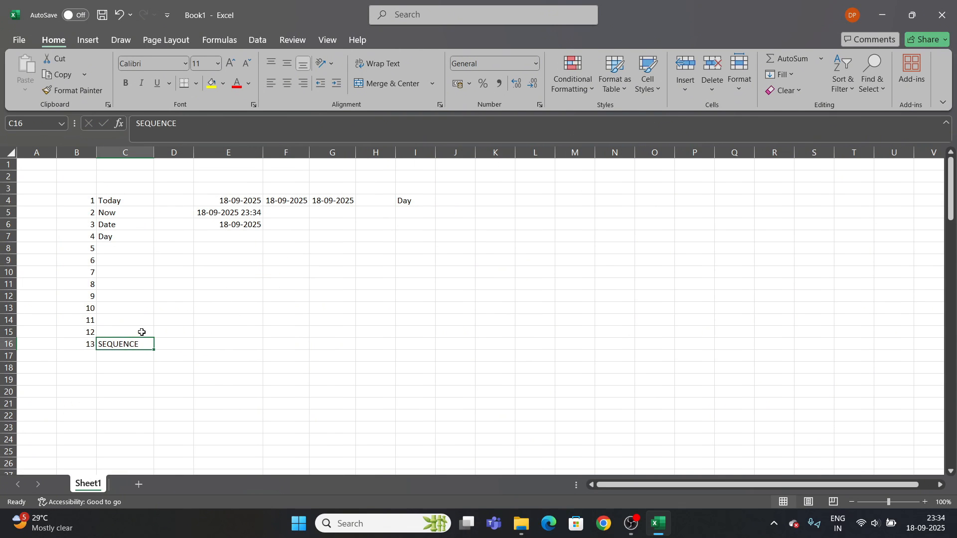
pyautogui.moveTo(78, 201); pyautogui.dragTo(77, 451)
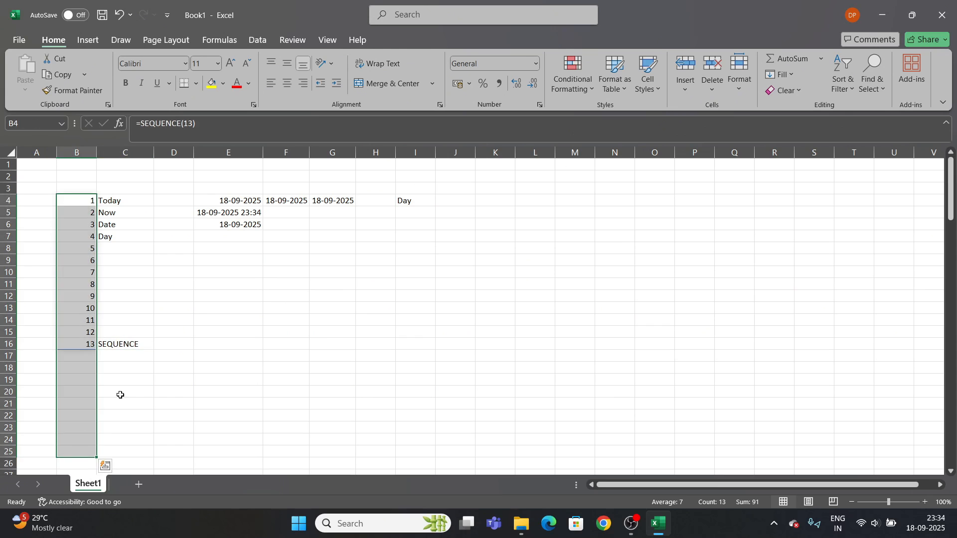
pyautogui.click(193, 347)
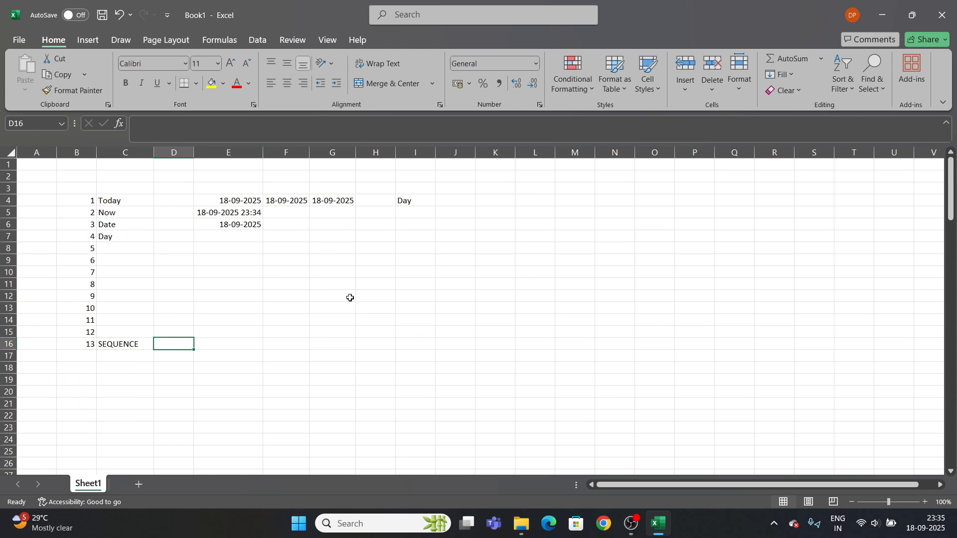
pyautogui.click(125, 235)
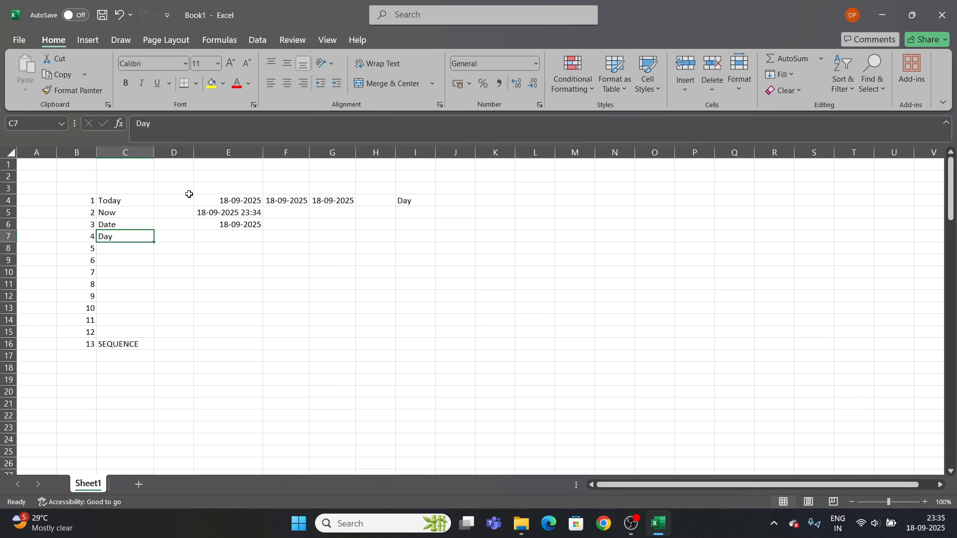
# Apply all borders to the Today, Now and Date rows in the range C4:E6
pyautogui.moveTo(129, 204); pyautogui.dragTo(237, 223)
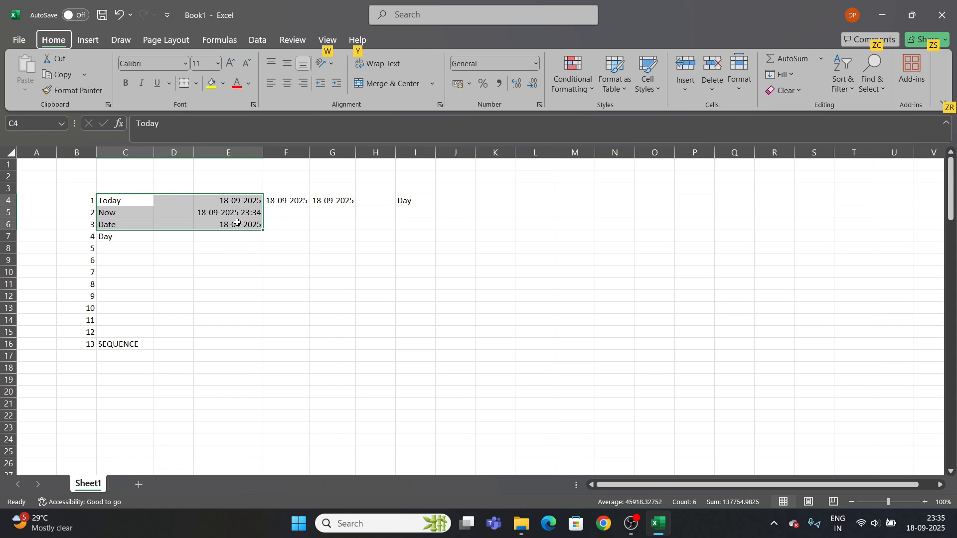
pyautogui.click(430, 280)
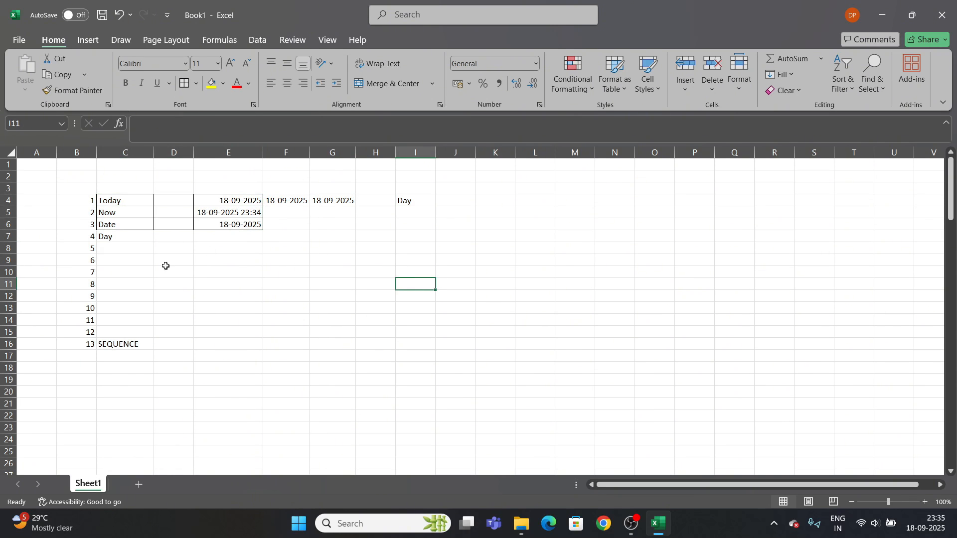
pyautogui.click(225, 225)
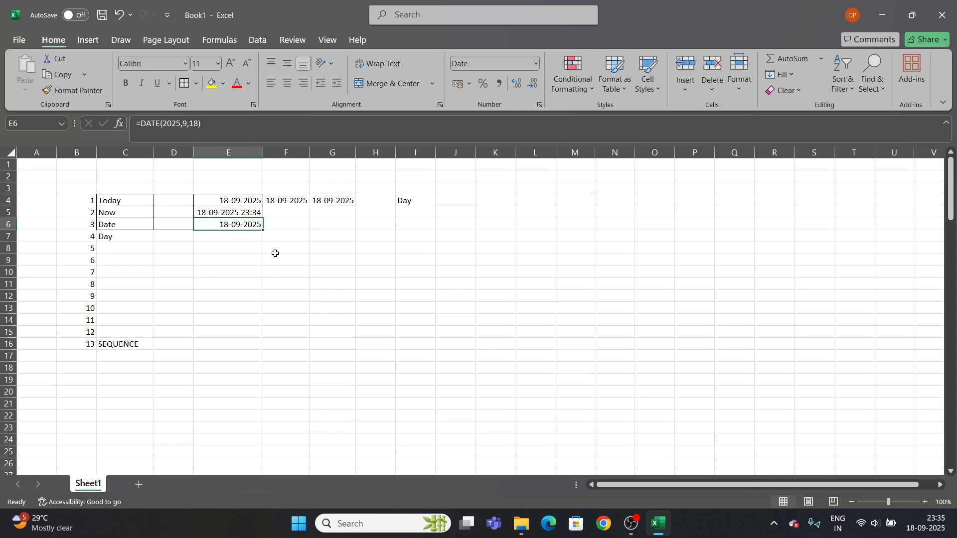
# Extract the day from the date in E6 by entering =DAY(E6) in cell I6
pyautogui.click(406, 225)
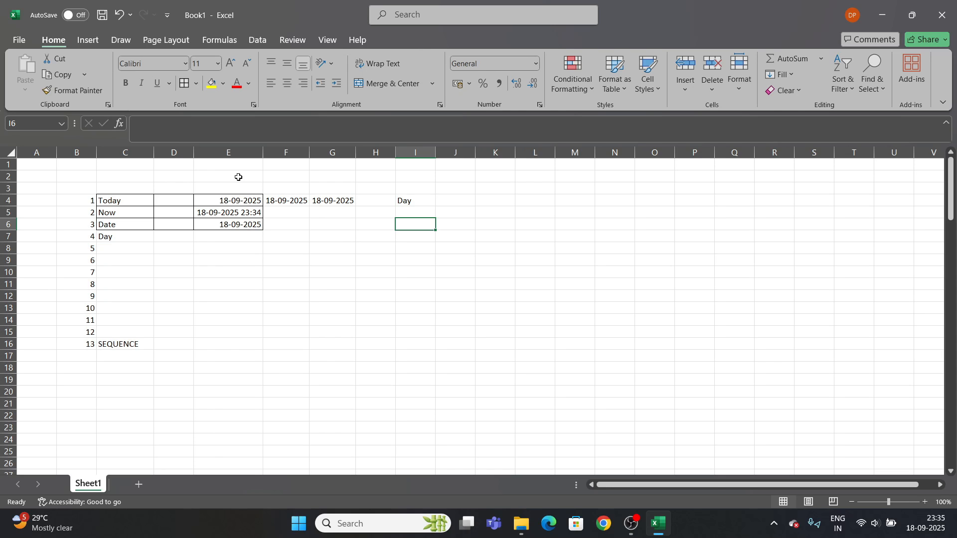
pyautogui.write('=da')
pyautogui.press('Tab')
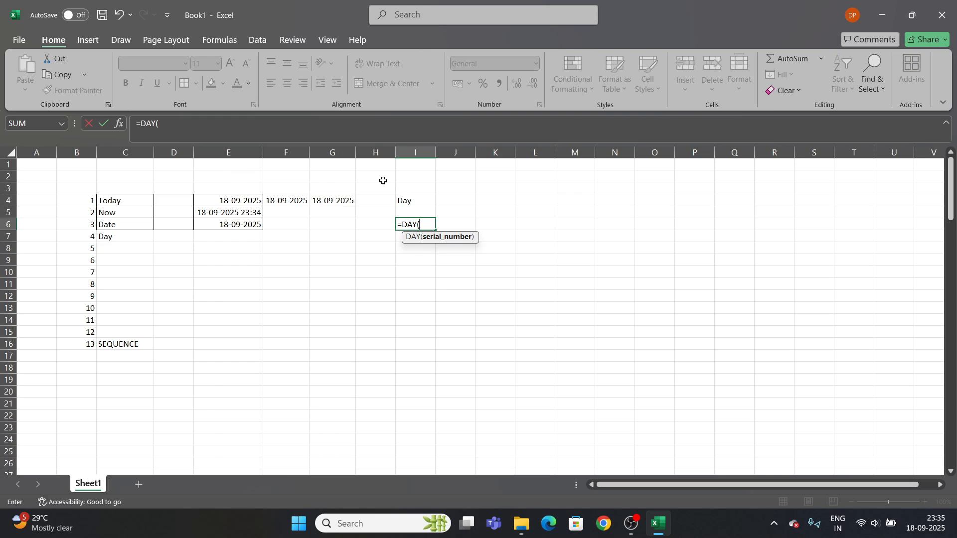
pyautogui.click(254, 221)
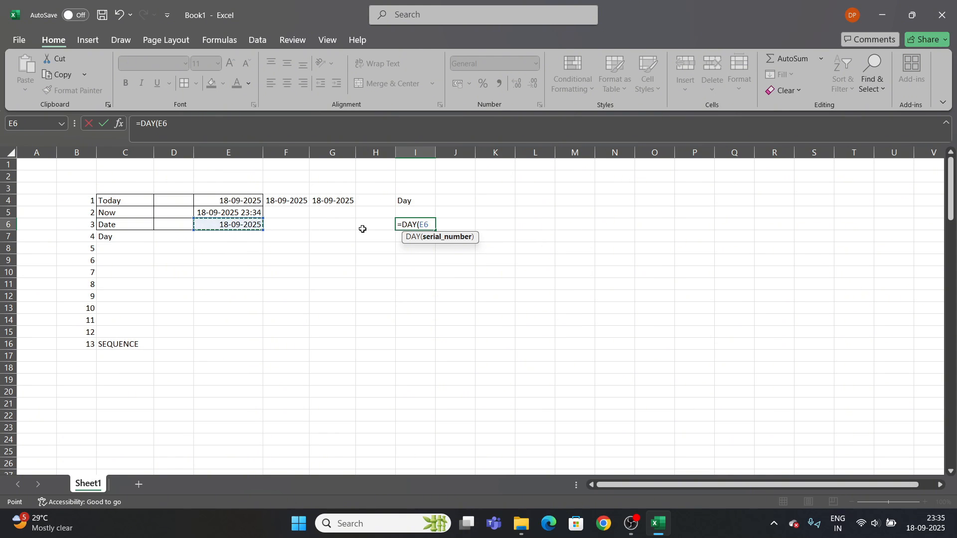
pyautogui.press('Return')
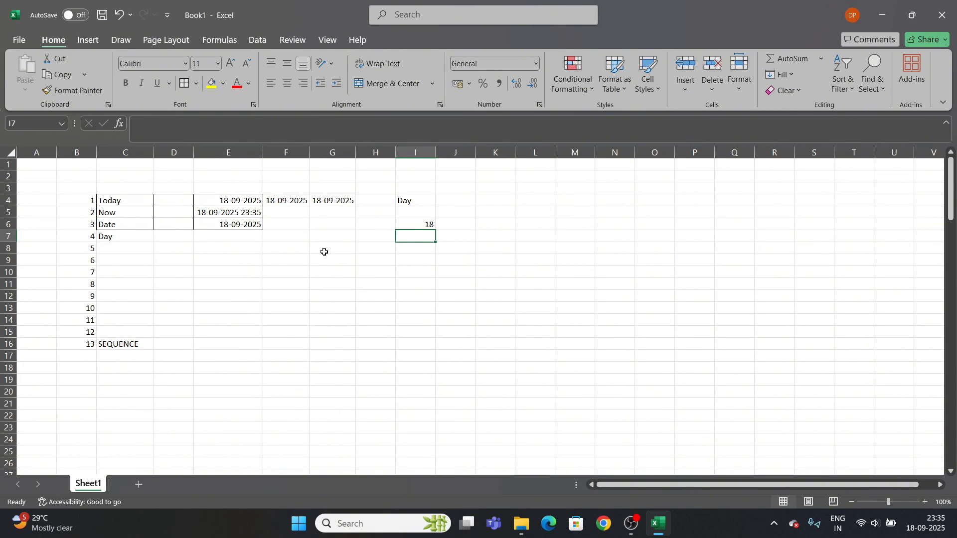
pyautogui.moveTo(106, 212); pyautogui.dragTo(219, 210)
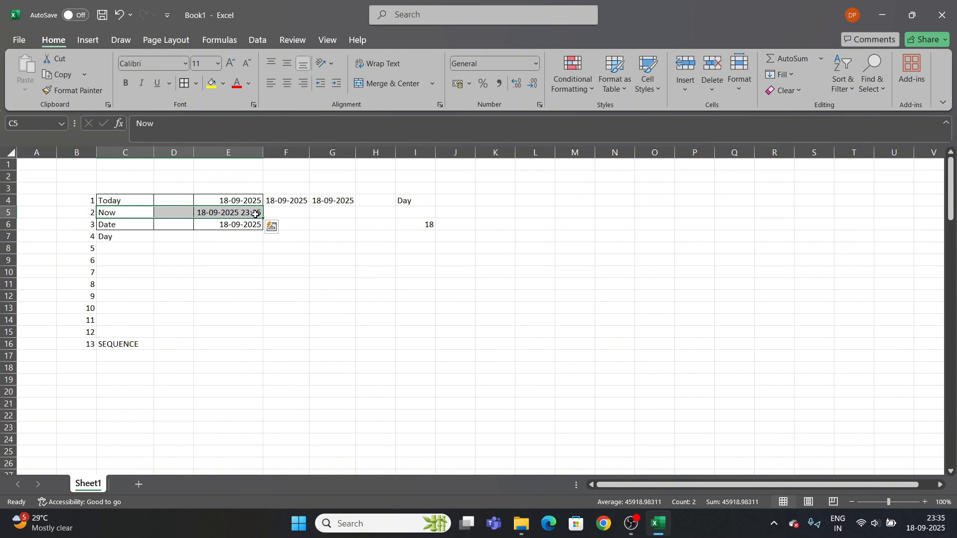
pyautogui.click(313, 235)
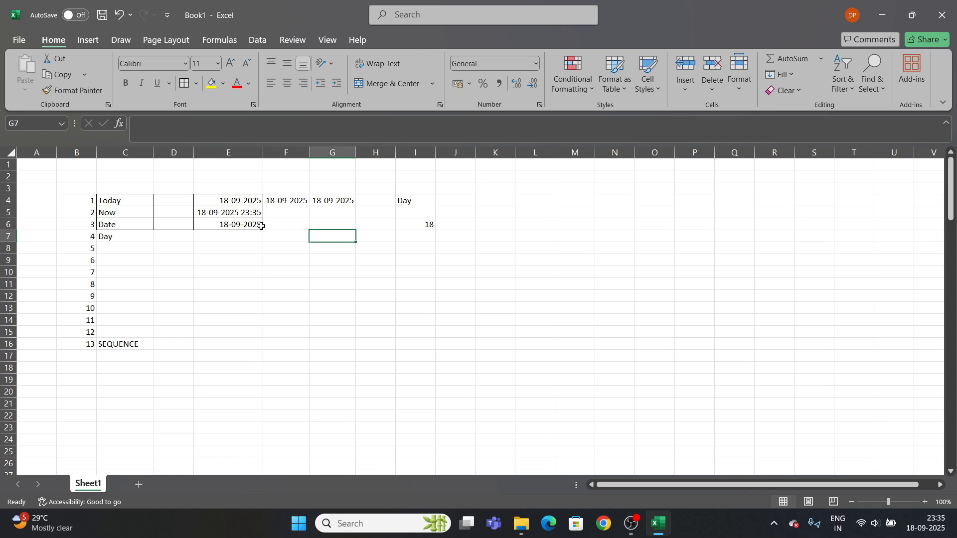
pyautogui.click(248, 213)
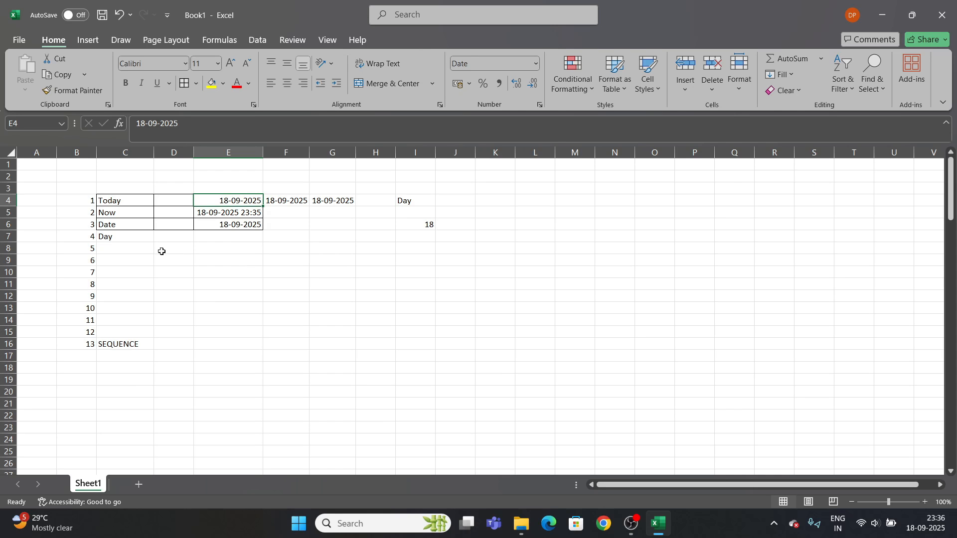
# Label cell C8, next to number 5, "Month" and add a "month" heading in J4 beside the Day heading
pyautogui.click(134, 252)
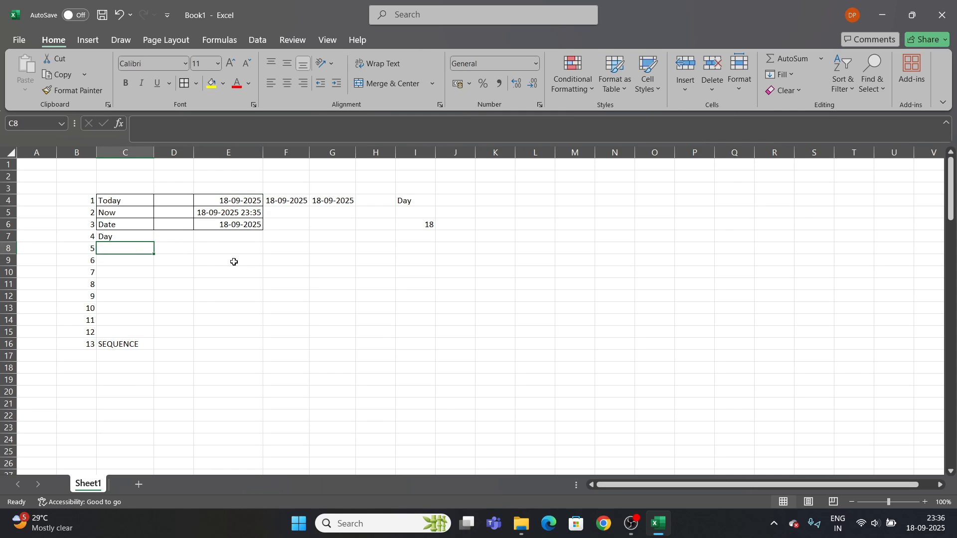
pyautogui.write('Month')
pyautogui.press('Tab')
pyautogui.press('Tab')
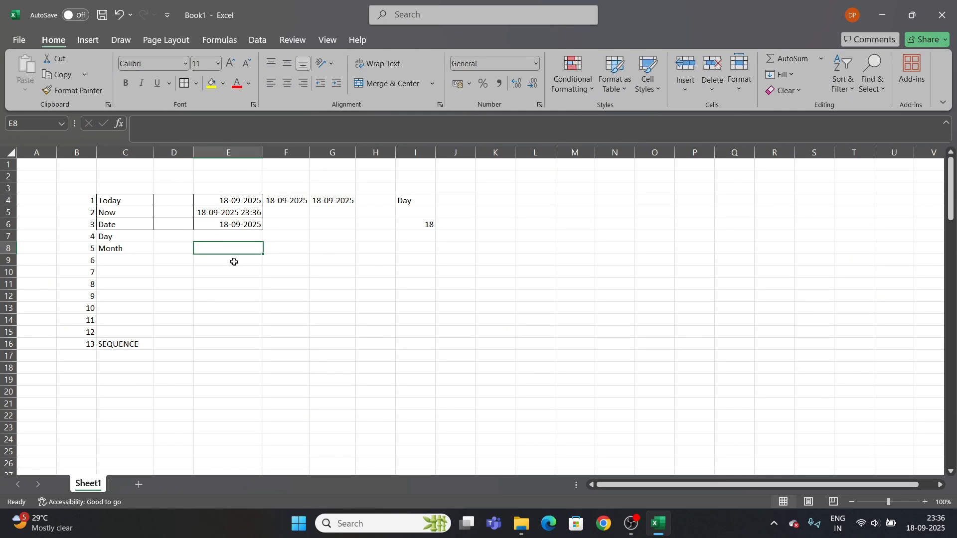
pyautogui.click(455, 200)
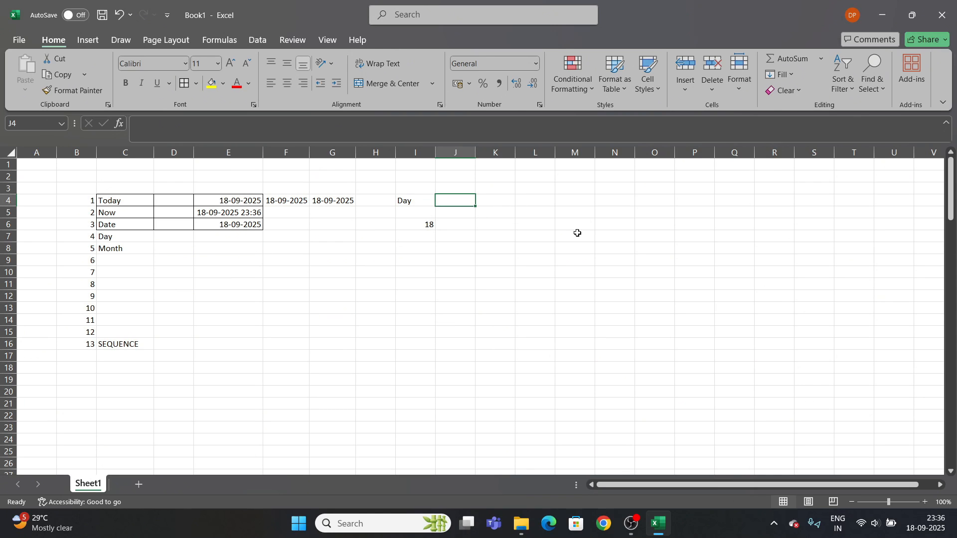
pyautogui.write('month')
pyautogui.press('Right')
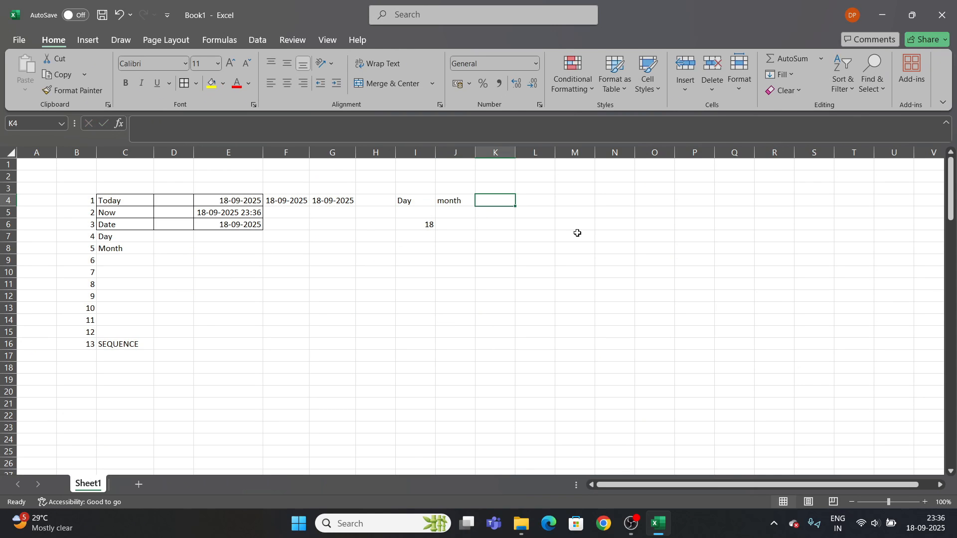
# Extract the month from the date in E6 by entering =MONTH(E6) in cell J6
pyautogui.press('Left')
pyautogui.press('Down')
pyautogui.press('Down')
pyautogui.press('Left')
pyautogui.press('Right')
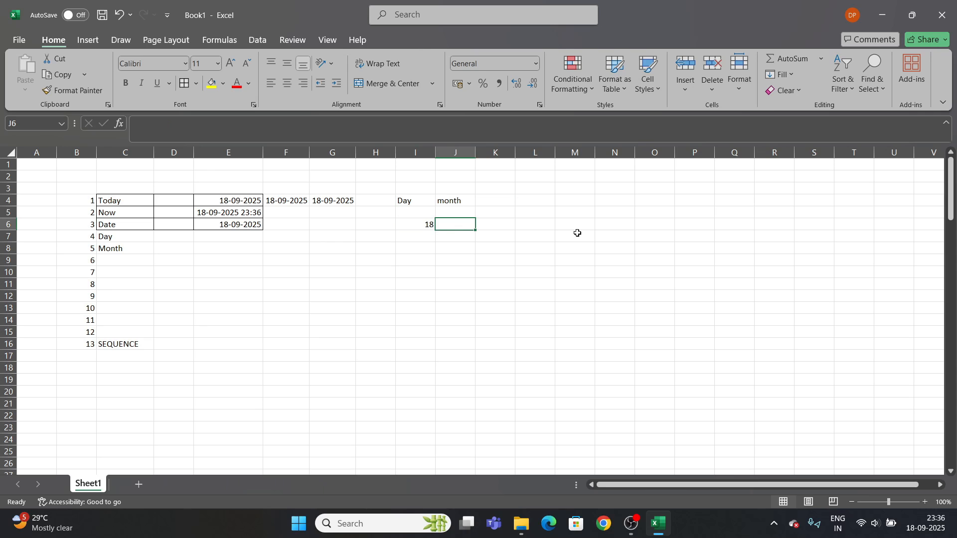
pyautogui.write('=MONTH(')
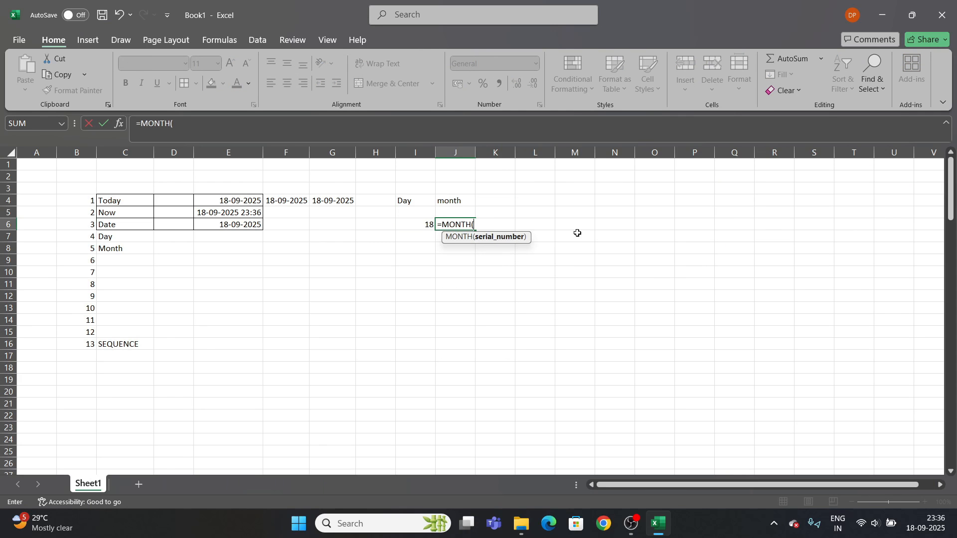
pyautogui.press('Left')
pyautogui.press('Left')
pyautogui.press('Left')
pyautogui.press('Left')
pyautogui.press('Left')
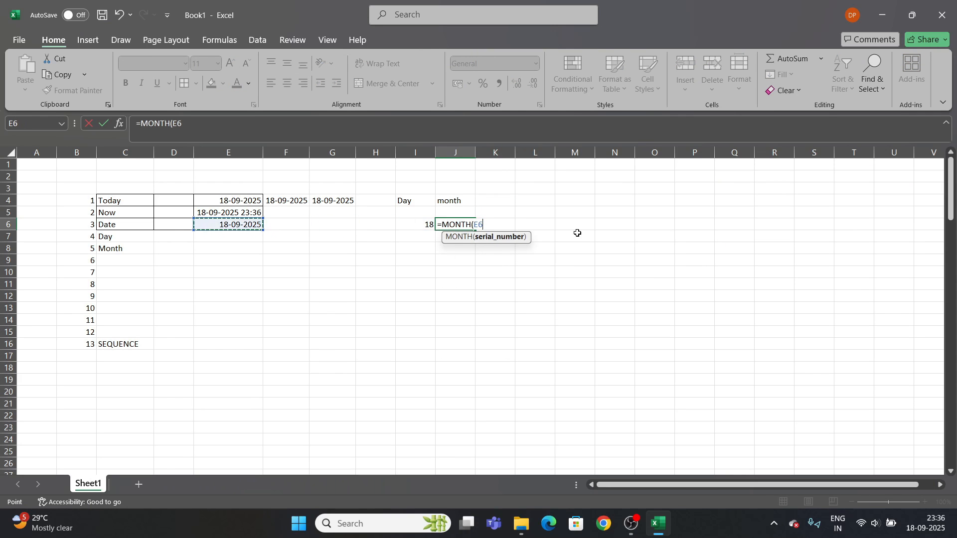
pyautogui.write(')')
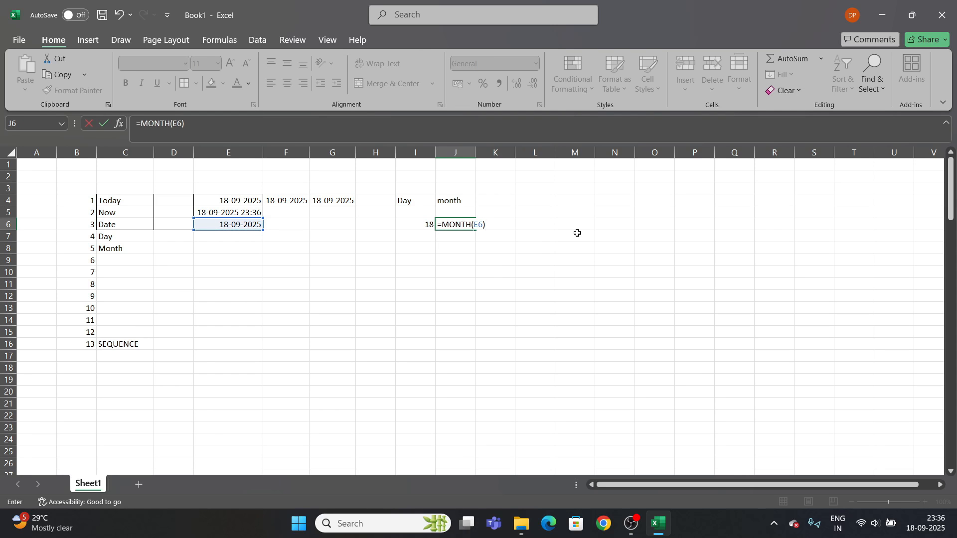
pyautogui.press('Return')
# Add "Year" labels in C9 and K4, and extract the year from E6 by entering =YEAR(E6) in cell K6
pyautogui.press('Right')
pyautogui.moveTo(577, 233); pyautogui.dragTo(233, 262)
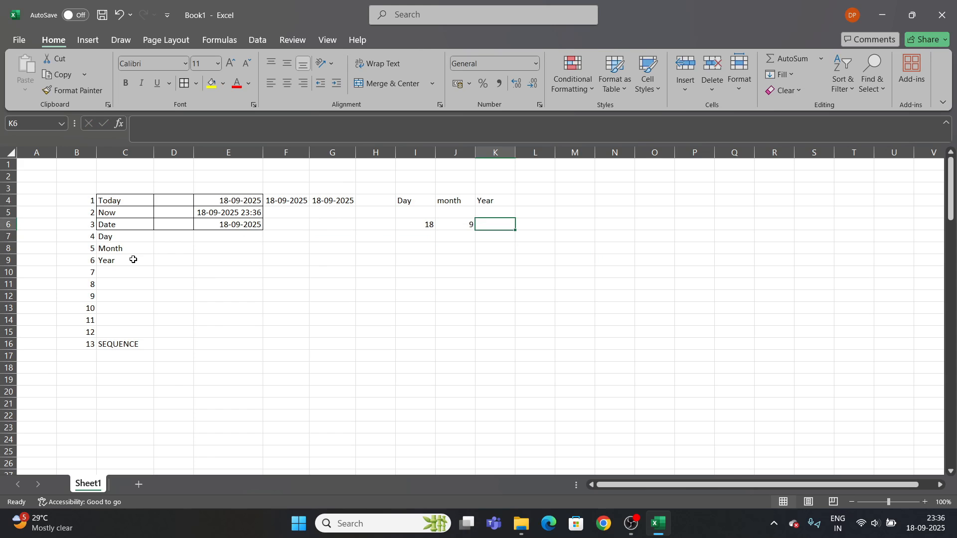
pyautogui.write('=y')
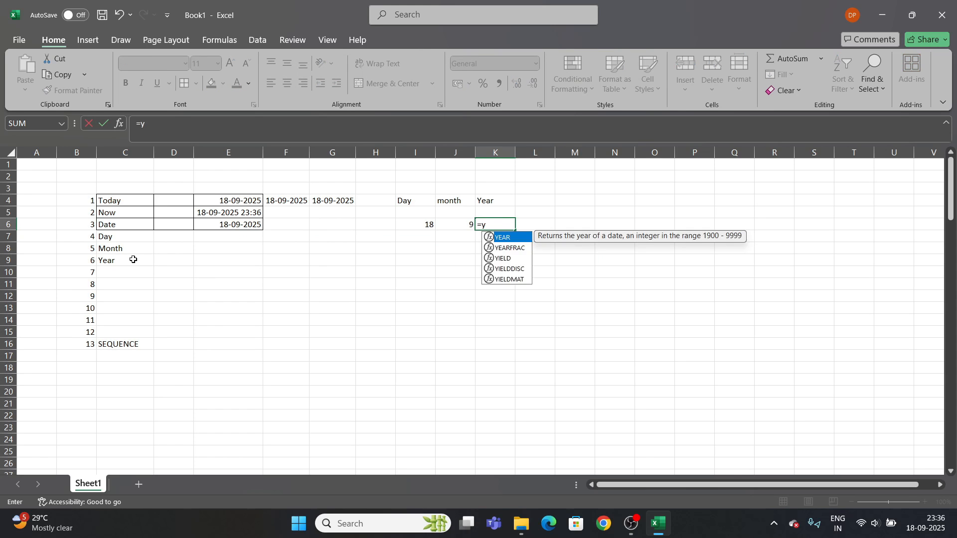
pyautogui.press('Tab')
pyautogui.press('Left')
pyautogui.press('Left')
pyautogui.press('Left')
pyautogui.press('Left')
pyautogui.press('Left')
pyautogui.press('Left')
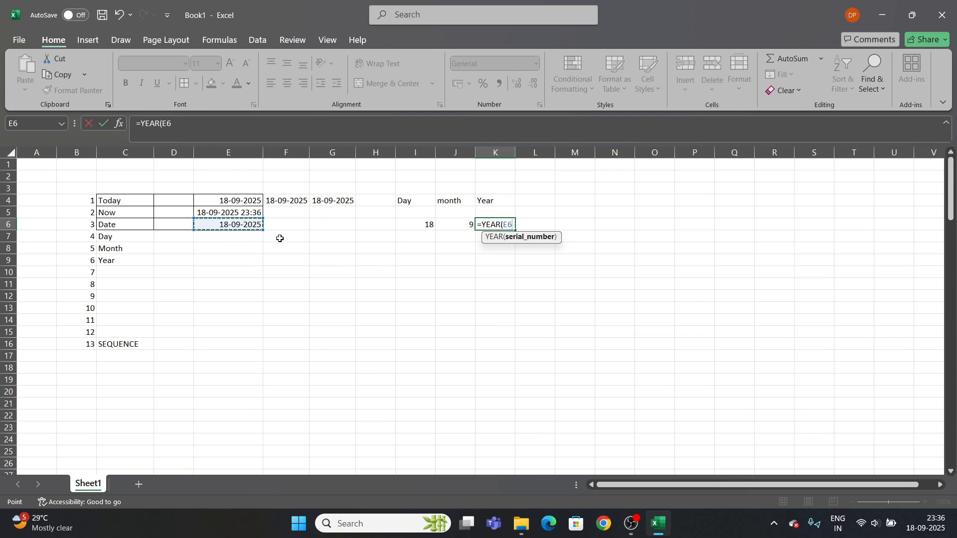
pyautogui.press('Return')
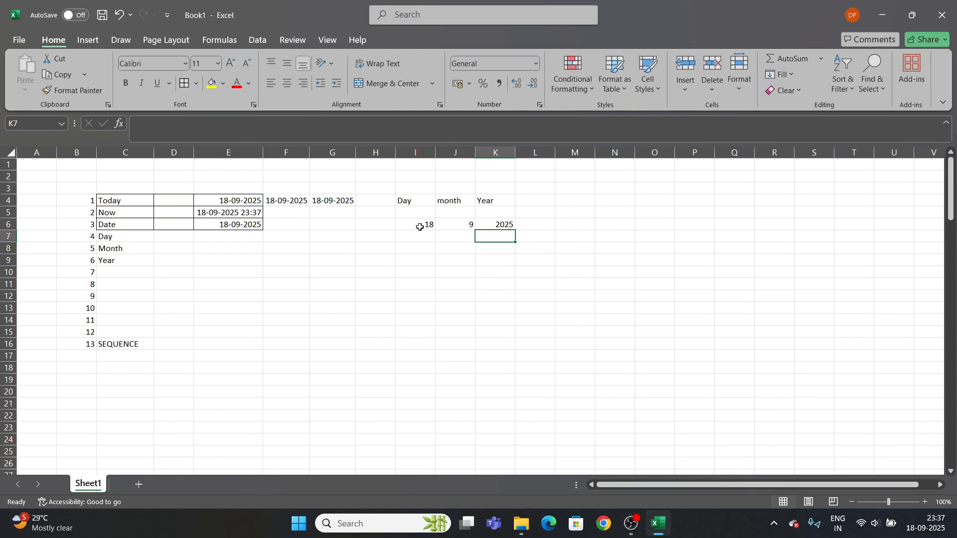
# Apply all borders to the Day, month and Year table in the range I4:K6
pyautogui.moveTo(421, 226); pyautogui.dragTo(480, 225)
pyautogui.moveTo(418, 200); pyautogui.dragTo(536, 224)
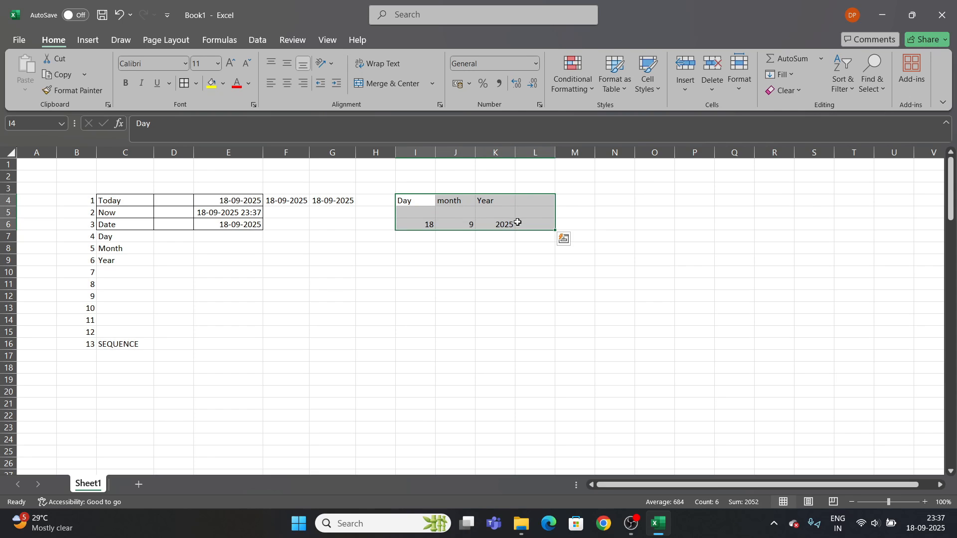
pyautogui.hotkey('shift', 'Left')
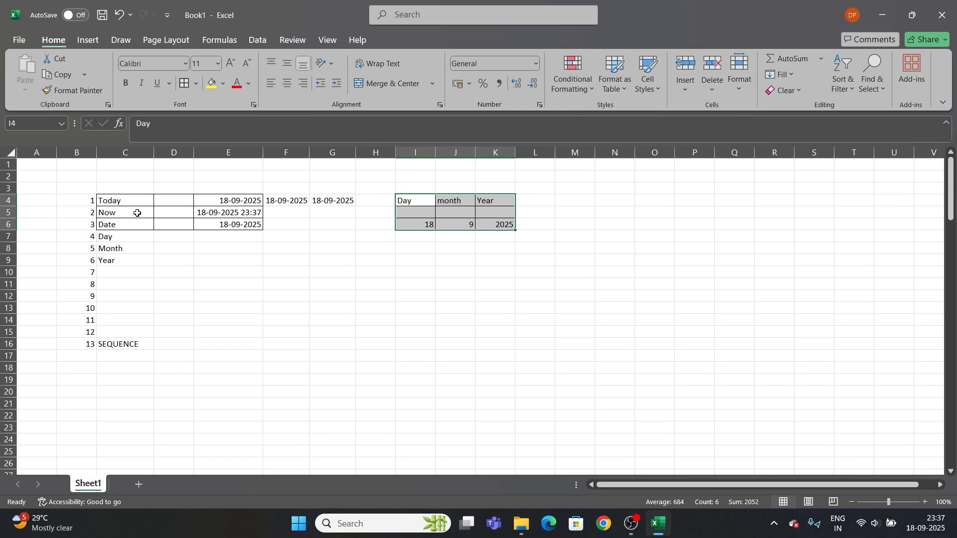
pyautogui.moveTo(137, 213); pyautogui.dragTo(259, 224)
pyautogui.click(234, 262)
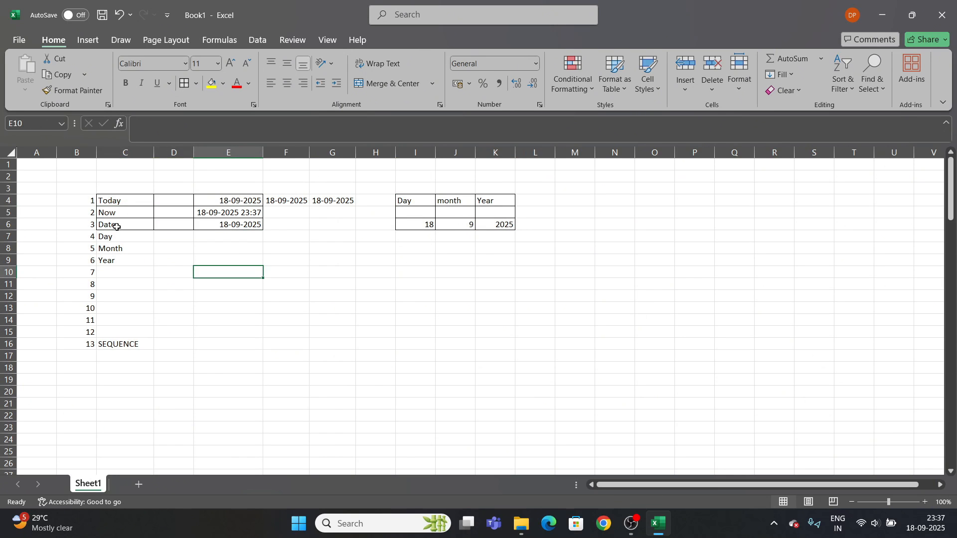
pyautogui.moveTo(115, 225); pyautogui.dragTo(219, 225)
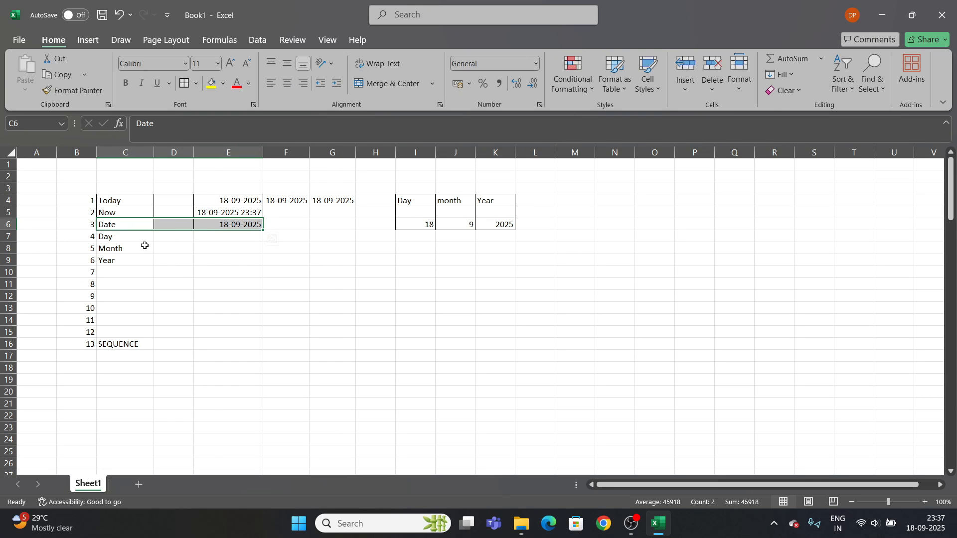
pyautogui.moveTo(133, 237); pyautogui.dragTo(130, 260)
pyautogui.moveTo(414, 202); pyautogui.dragTo(504, 200)
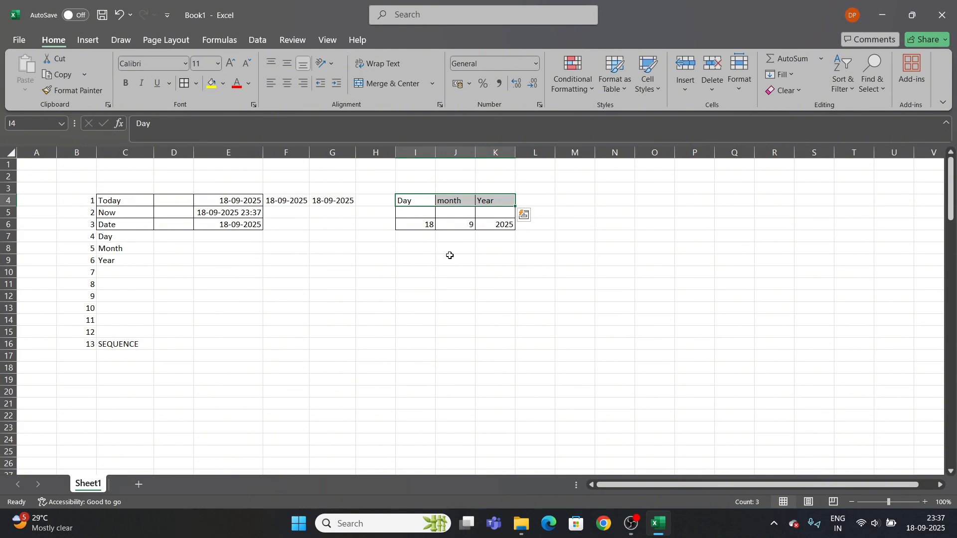
pyautogui.click(352, 304)
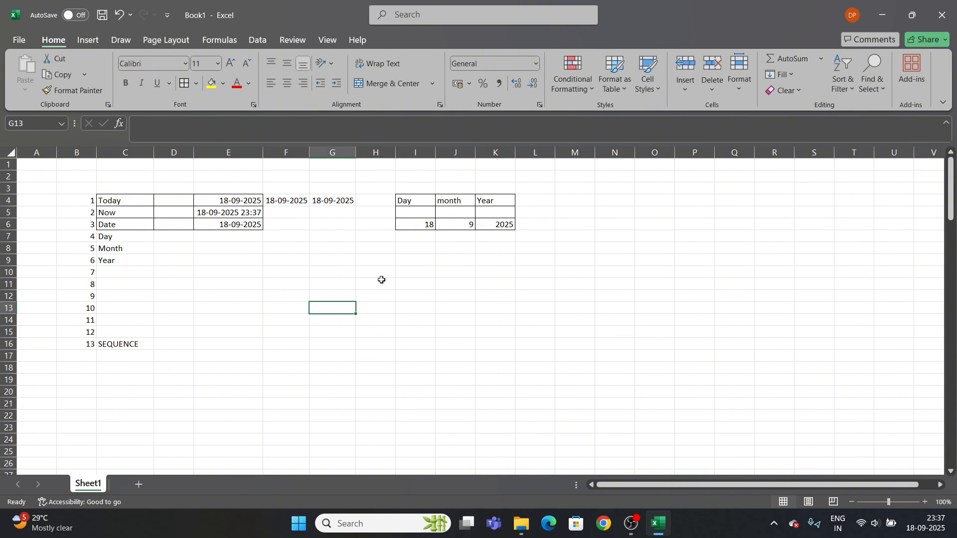
# Label cell C10, next to number 7, with the text "WeekDay"
pyautogui.click(119, 273)
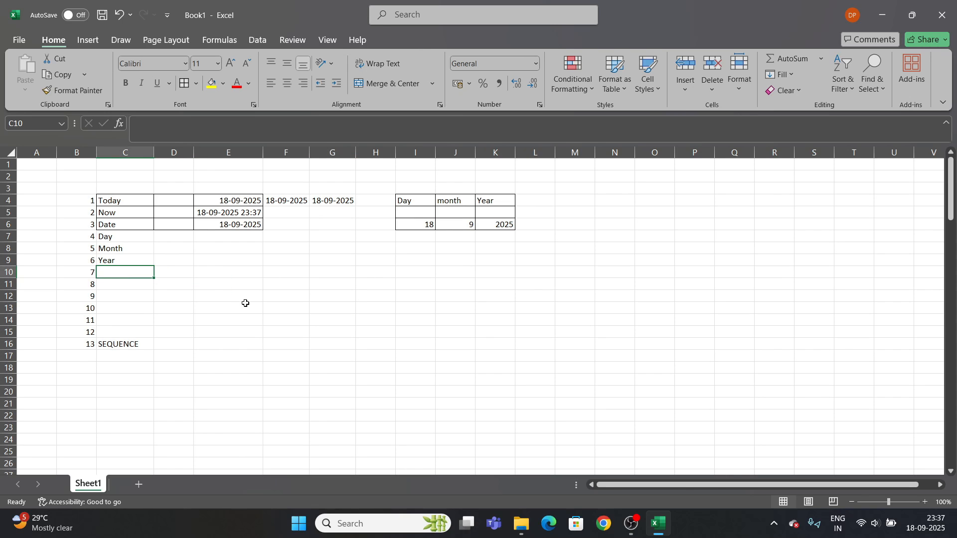
pyautogui.write('Week')
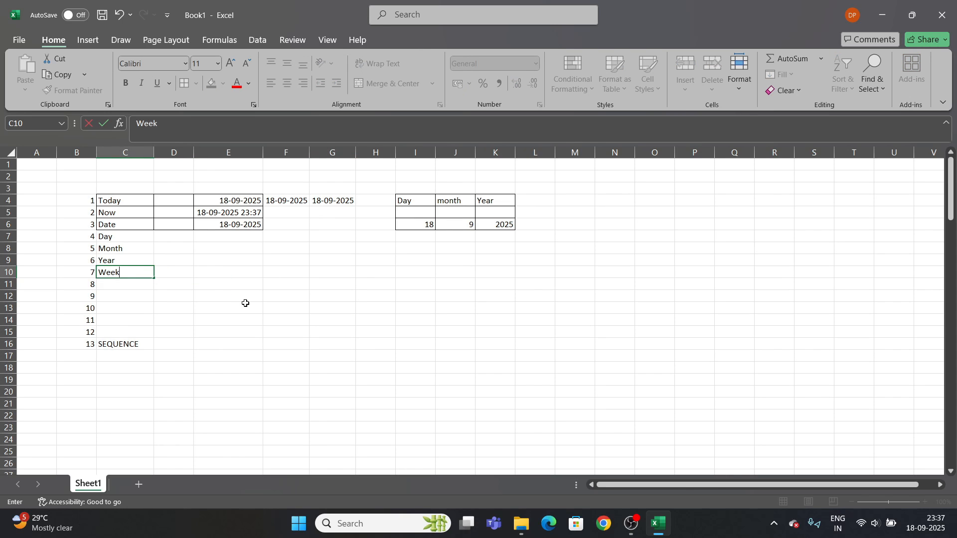
pyautogui.write('Day')
pyautogui.press('Tab')
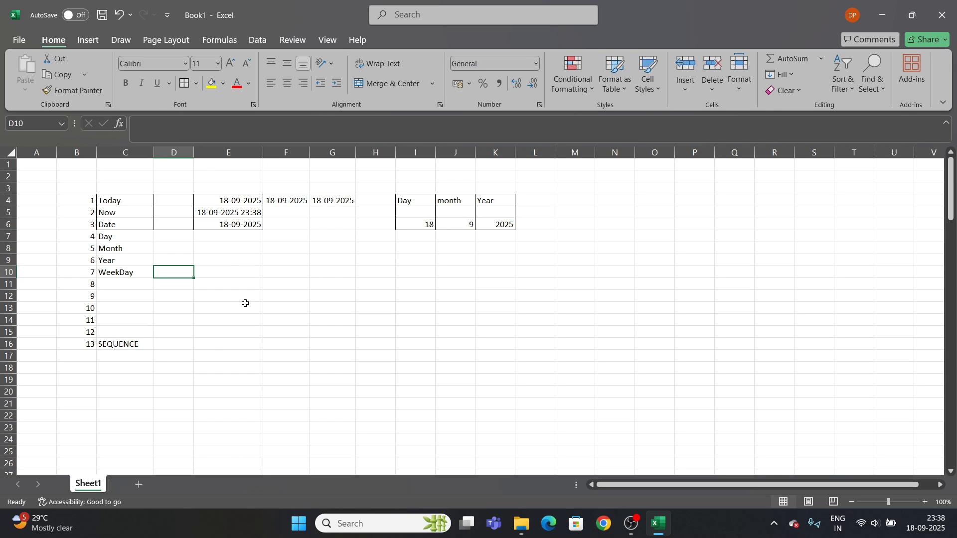
# Get the weekday number of the date in E6 by entering =WEEKDAY(E6) in cell E10
pyautogui.press('Right')
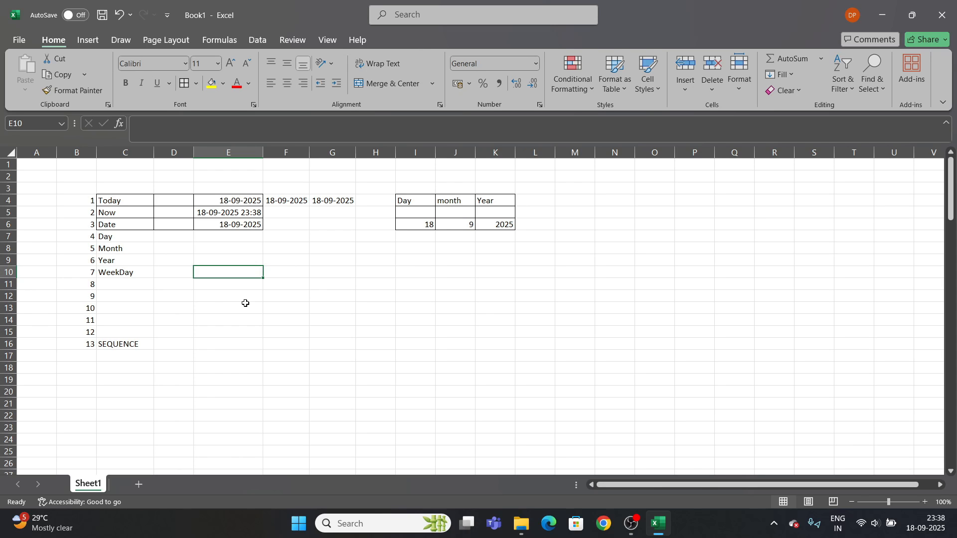
pyautogui.write('=wee')
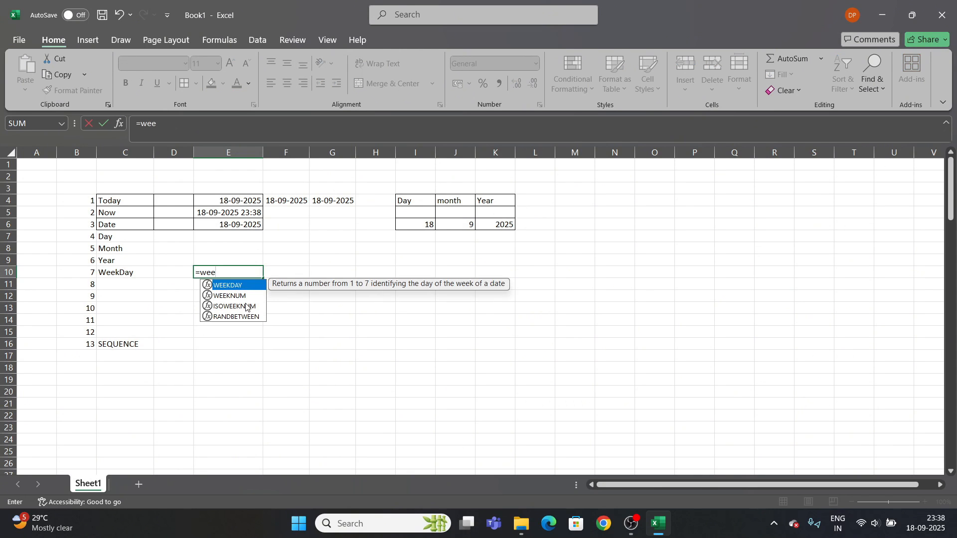
pyautogui.write('d')
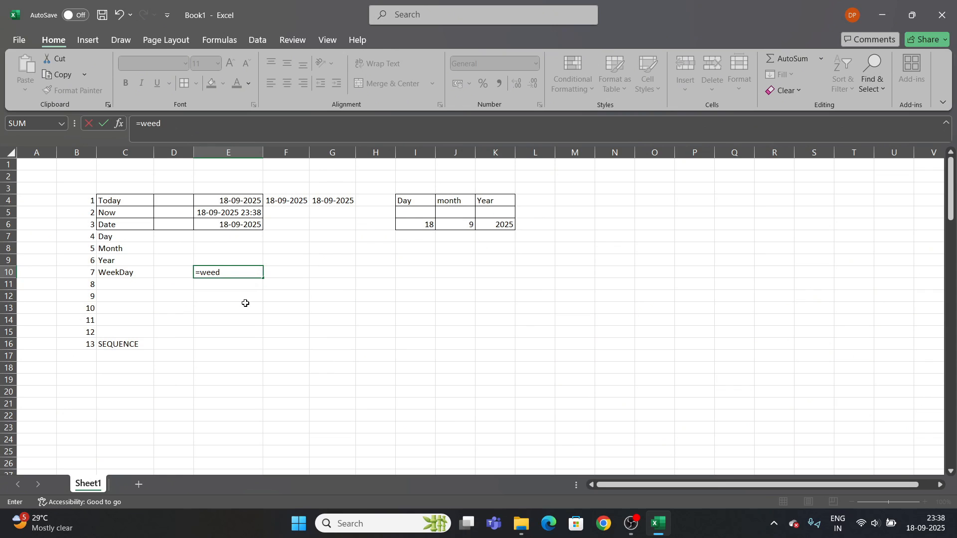
pyautogui.press('BackSpace')
pyautogui.press('Tab')
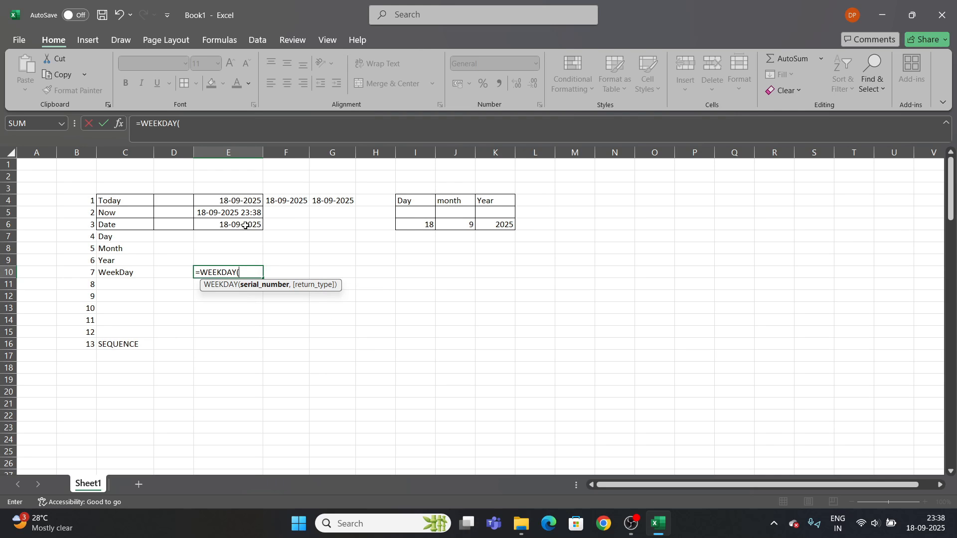
pyautogui.click(246, 225)
pyautogui.write(',')
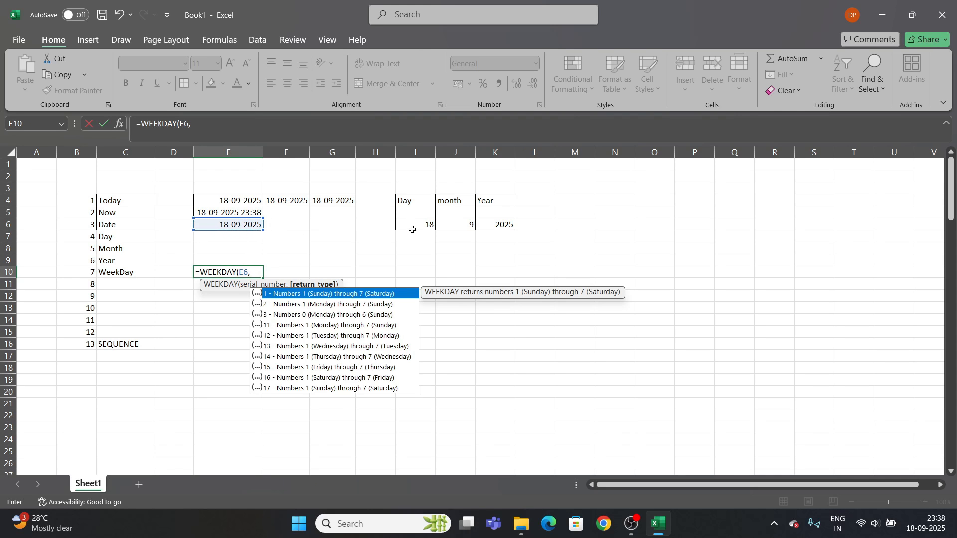
pyautogui.press('BackSpace')
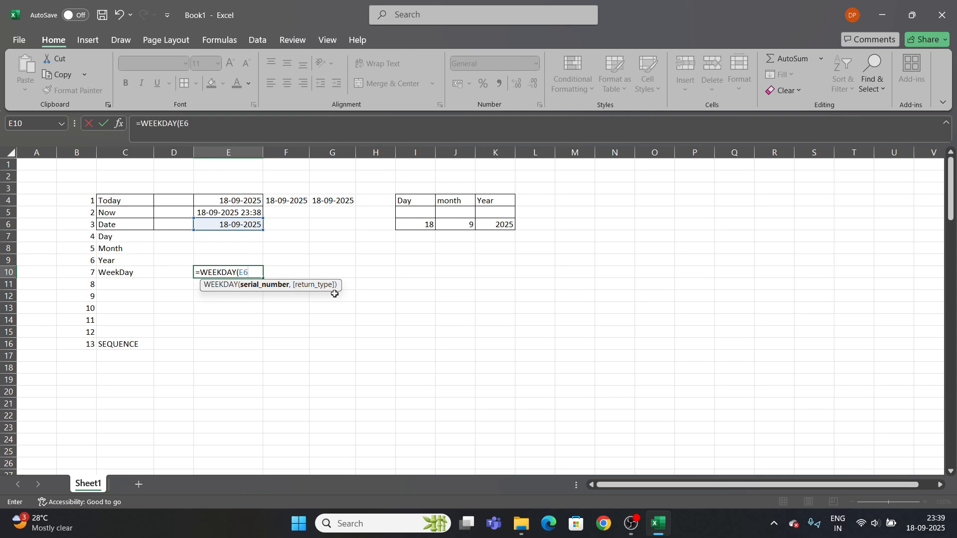
pyautogui.write(')')
pyautogui.press('Return')
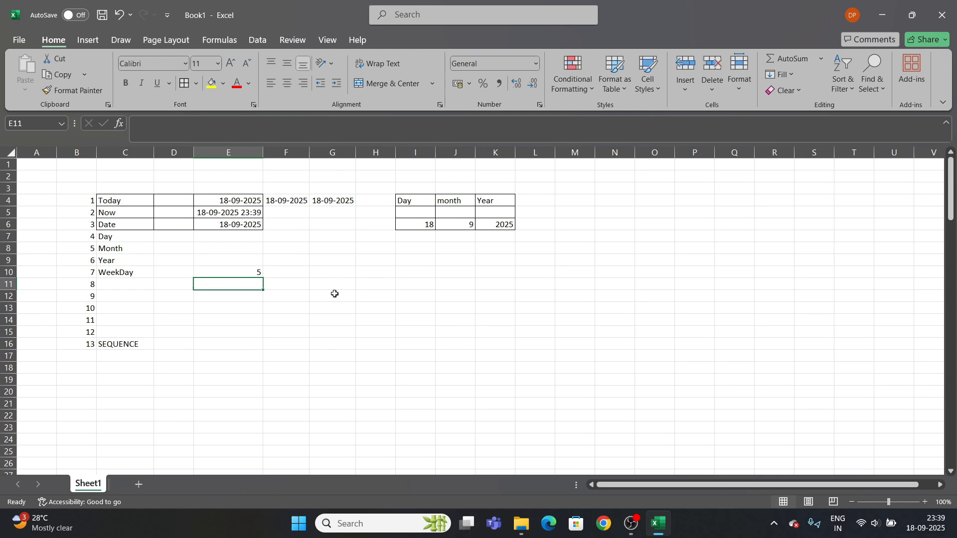
# Check the date's weekday in the system calendar and try return type 0 in the WEEKDAY formula in E10
pyautogui.click(256, 272)
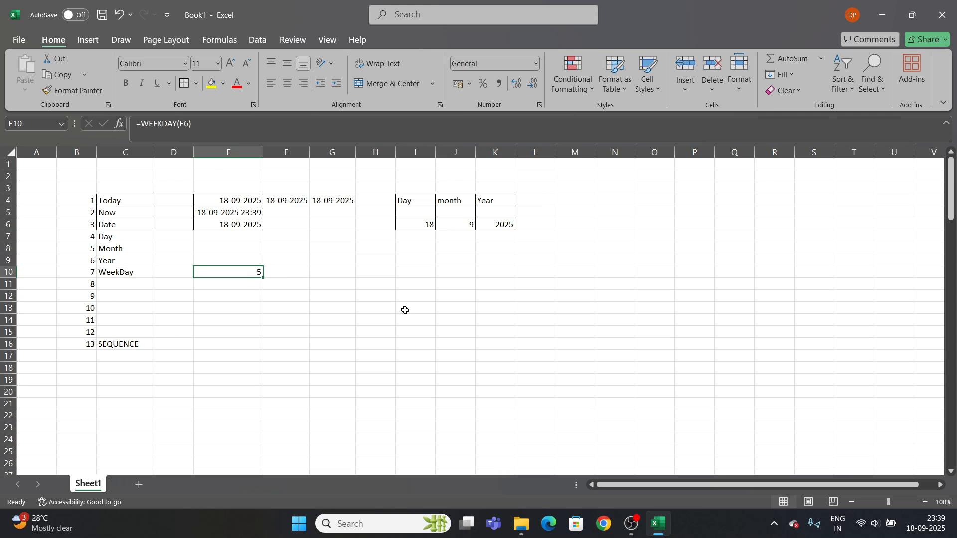
pyautogui.click(927, 523)
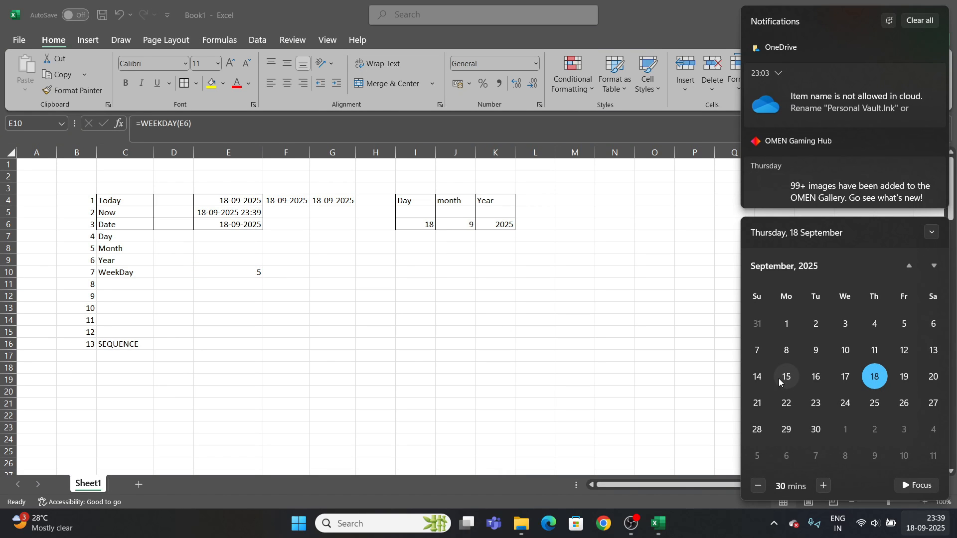
pyautogui.click(214, 127)
pyautogui.press('BackSpace')
pyautogui.write(',')
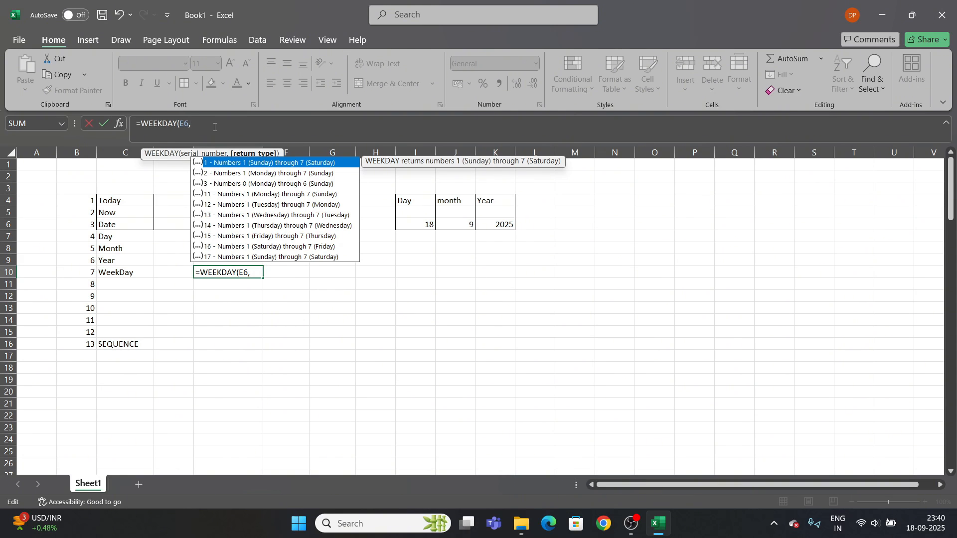
pyautogui.write('0')
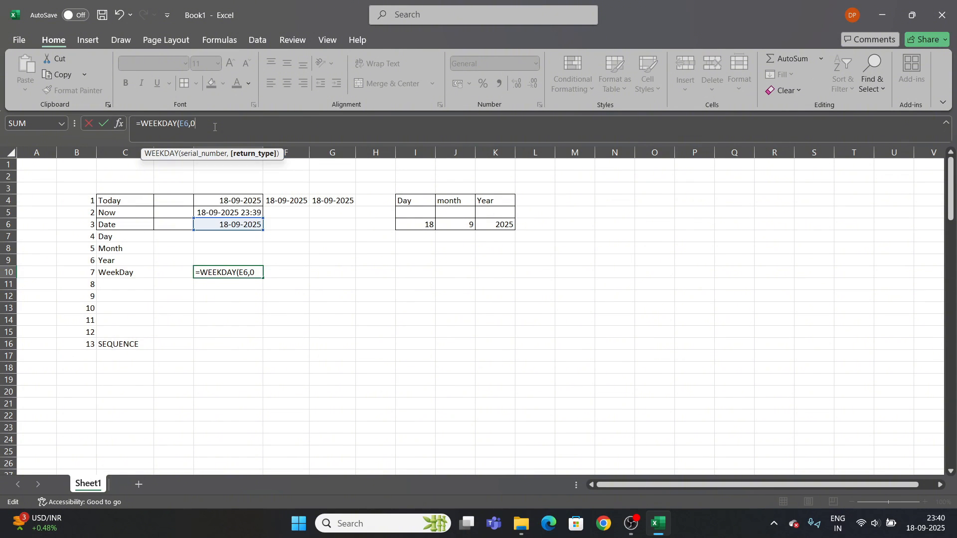
pyautogui.press('Return')
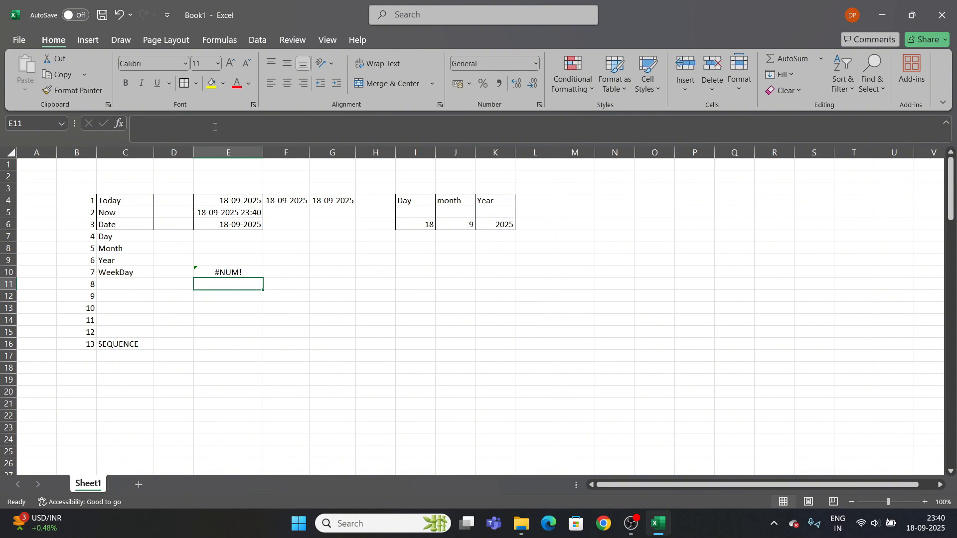
# Set the return type of the WEEKDAY formula in E10 to 1, numbering Sunday as 1 through Saturday as 7
pyautogui.doubleClick(220, 273)
pyautogui.press('BackSpace')
pyautogui.press('BackSpace')
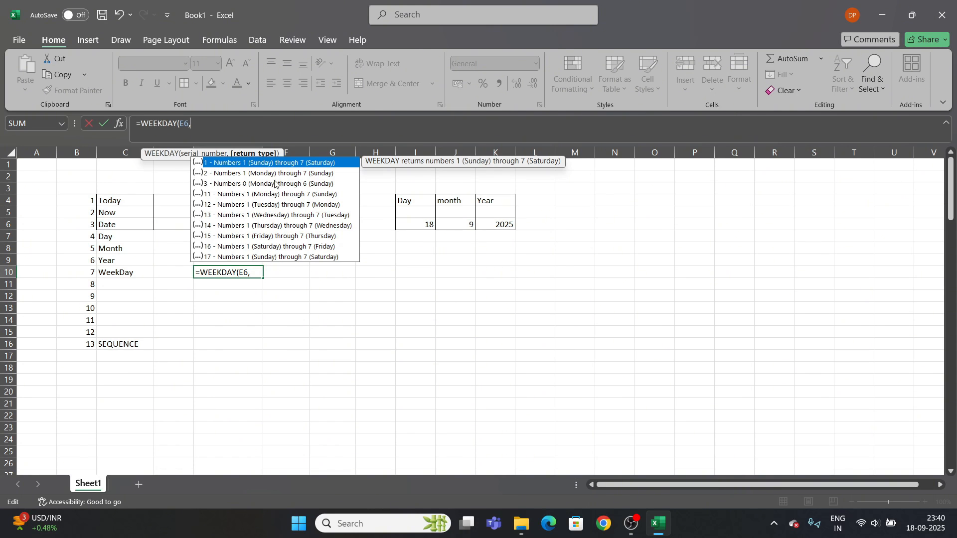
pyautogui.write('1')
pyautogui.press('Return')
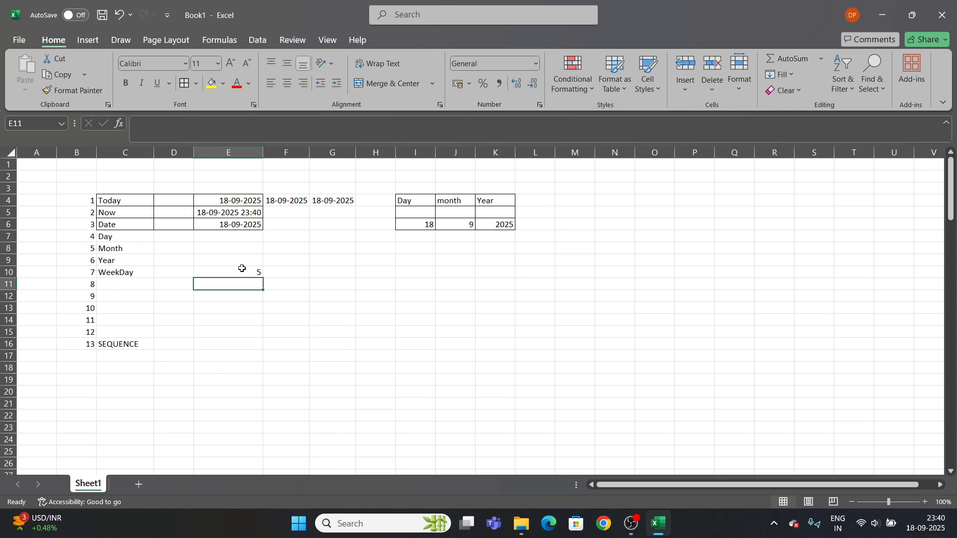
# Set the return type of the WEEKDAY formula in E10 to 2, numbering Monday as 1 through Sunday as 7
pyautogui.click(241, 269)
pyautogui.click(212, 130)
pyautogui.press('BackSpace')
pyautogui.press('BackSpace')
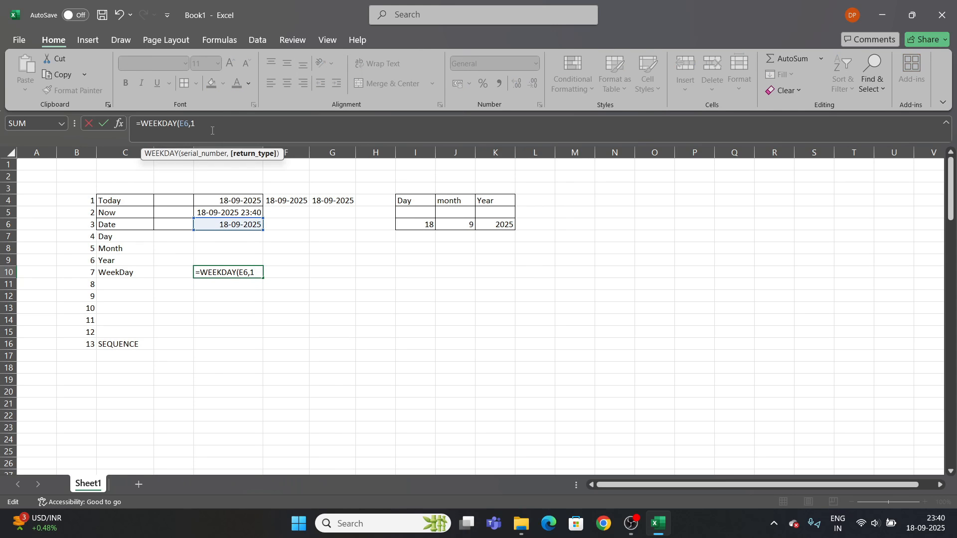
pyautogui.write('2')
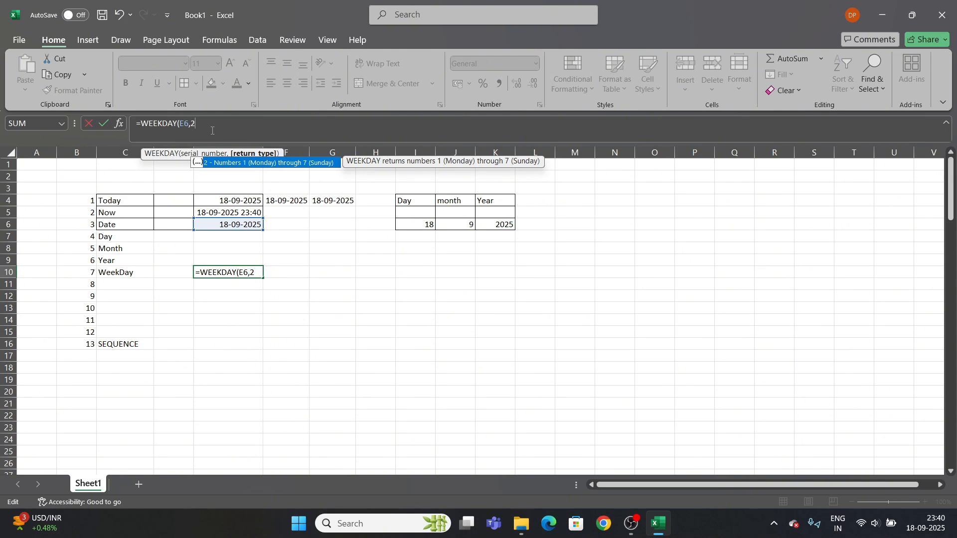
pyautogui.press('Return')
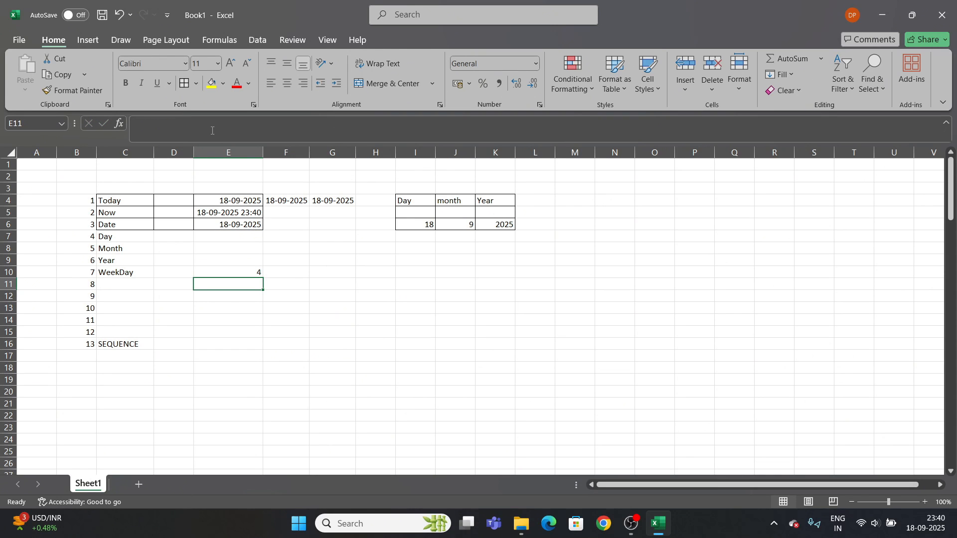
pyautogui.press('Up')
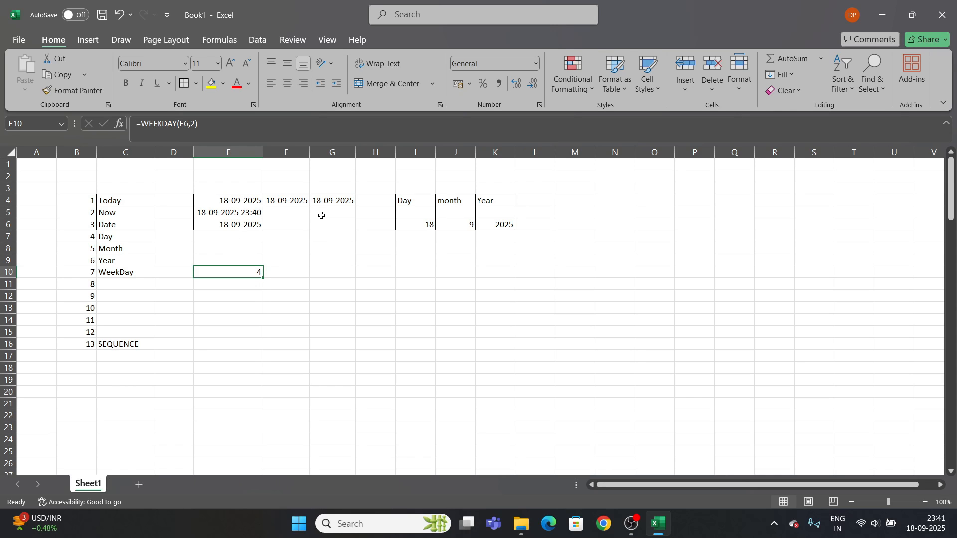
# Label cell C11, next to number 8, with the text "networking day" and widen column C to fit it
pyautogui.click(122, 286)
pyautogui.write('networking day')
pyautogui.press('Tab')
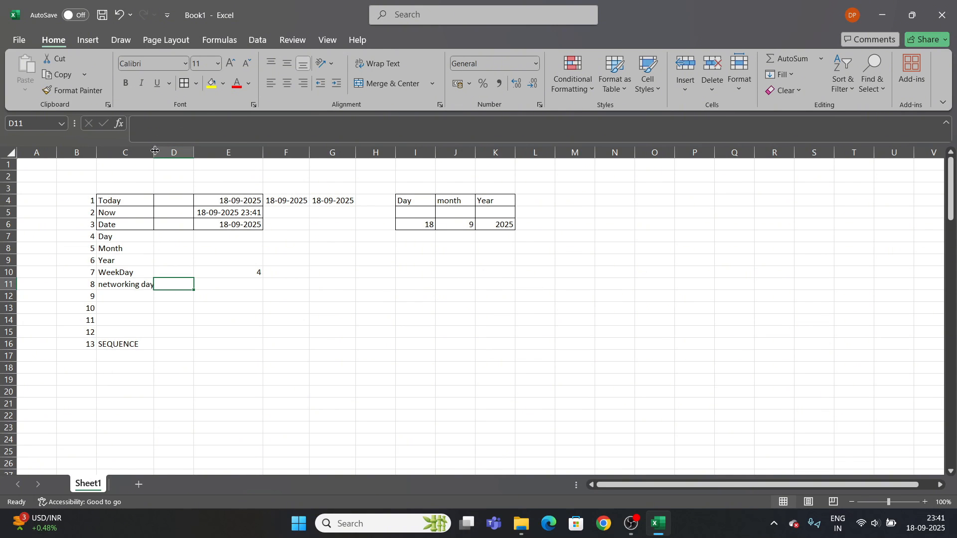
pyautogui.moveTo(154, 153); pyautogui.dragTo(161, 152)
pyautogui.click(742, 331)
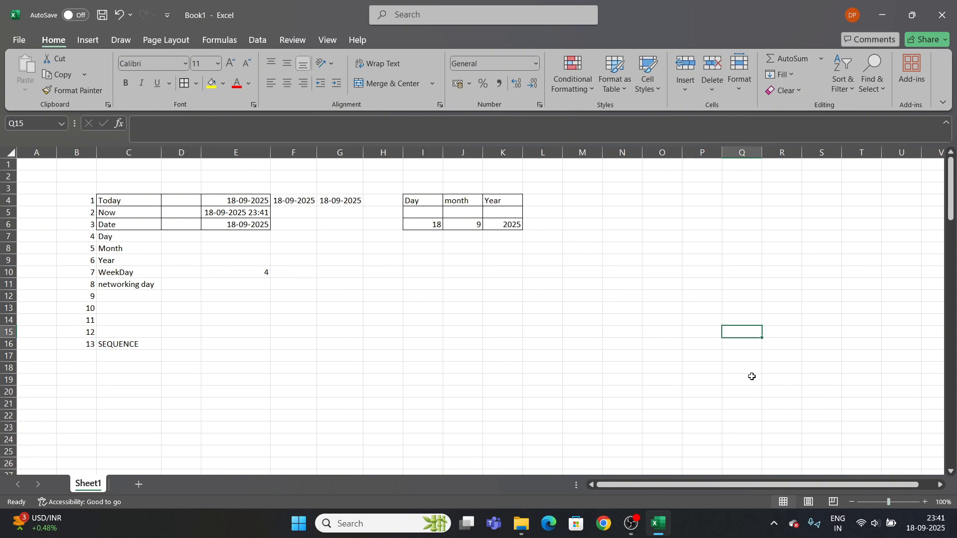
# Enter the start date 01-09-2025 in E11 and the current date, 18-09-2025, as the end date in F11
pyautogui.click(924, 523)
pyautogui.click(737, 330)
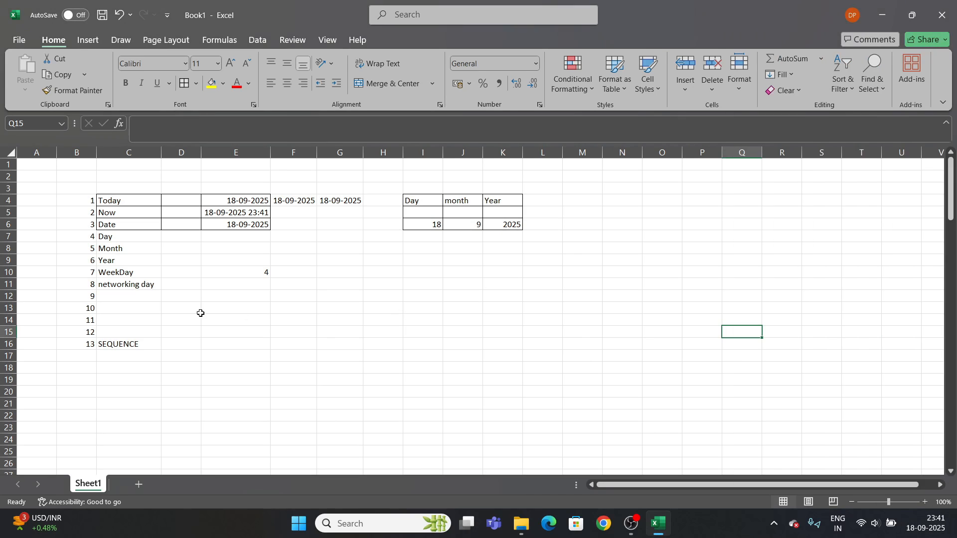
pyautogui.click(238, 286)
pyautogui.write('01')
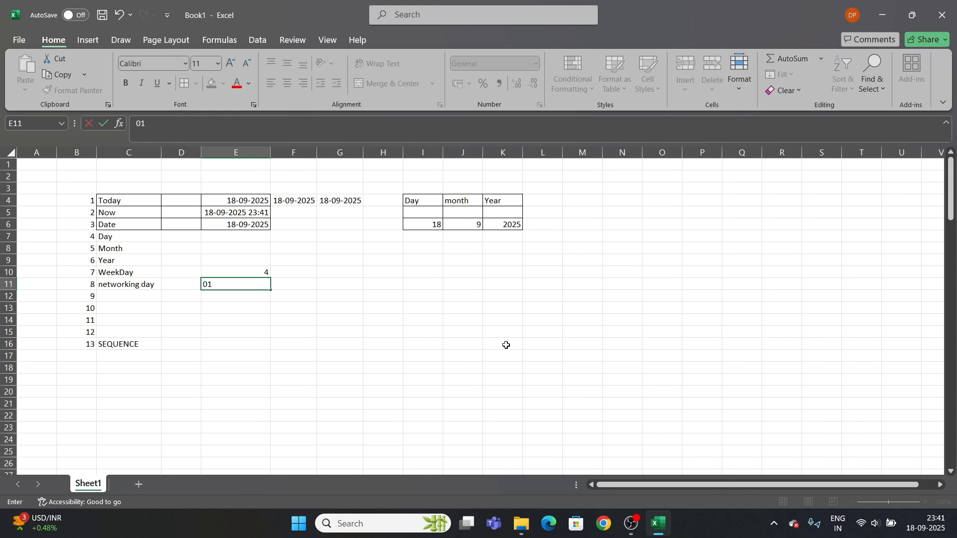
pyautogui.press('BackSpace')
pyautogui.press('BackSpace')
pyautogui.write('01-09-2025')
pyautogui.press('Tab')
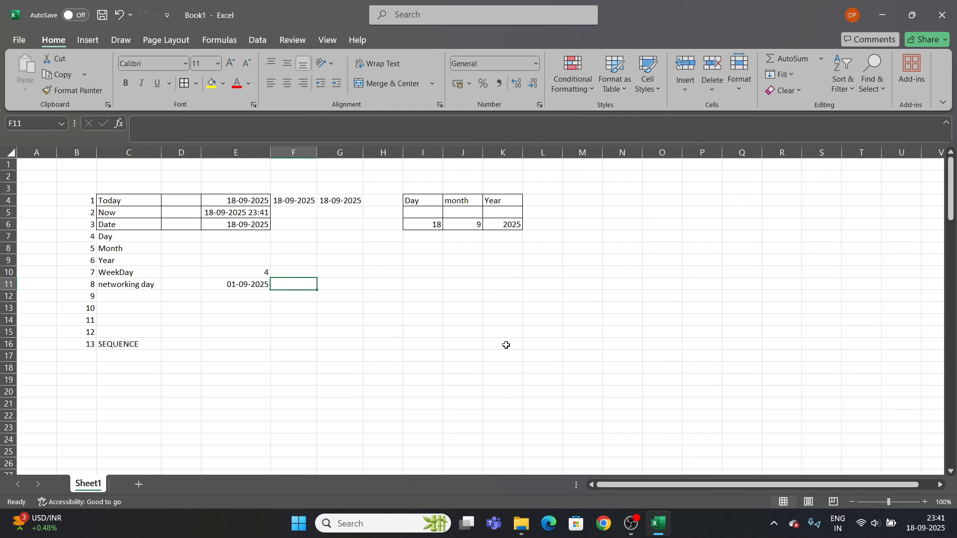
pyautogui.hotkey('ctrl', ';')
pyautogui.press('Return')
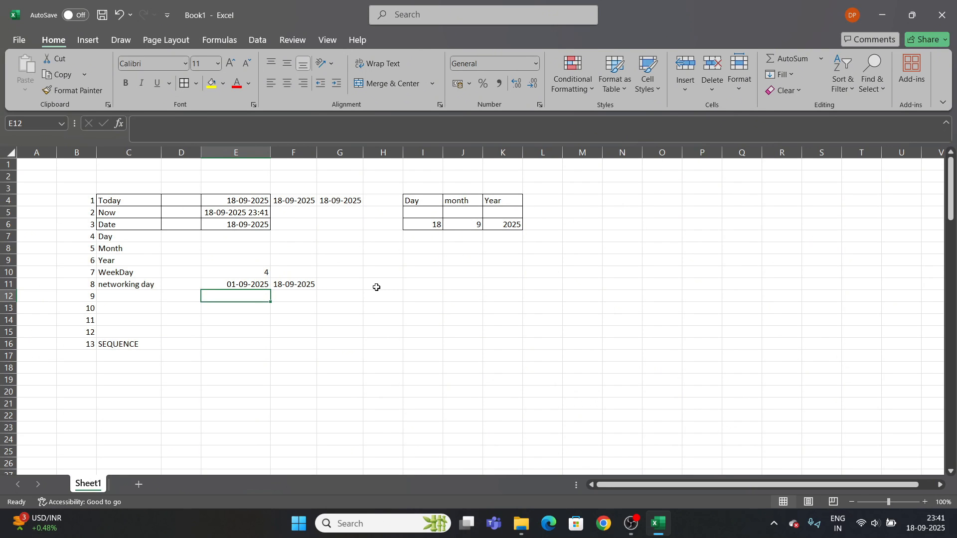
# Check the September dates in the system calendar and enter the date 10-09-2025 in cell I11
pyautogui.click(925, 523)
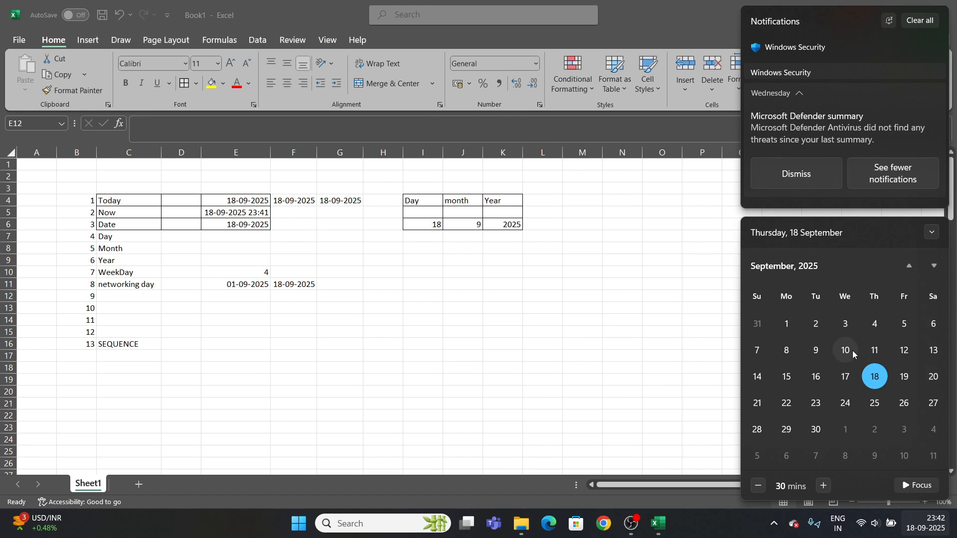
pyautogui.click(494, 319)
pyautogui.click(427, 284)
pyautogui.write('10')
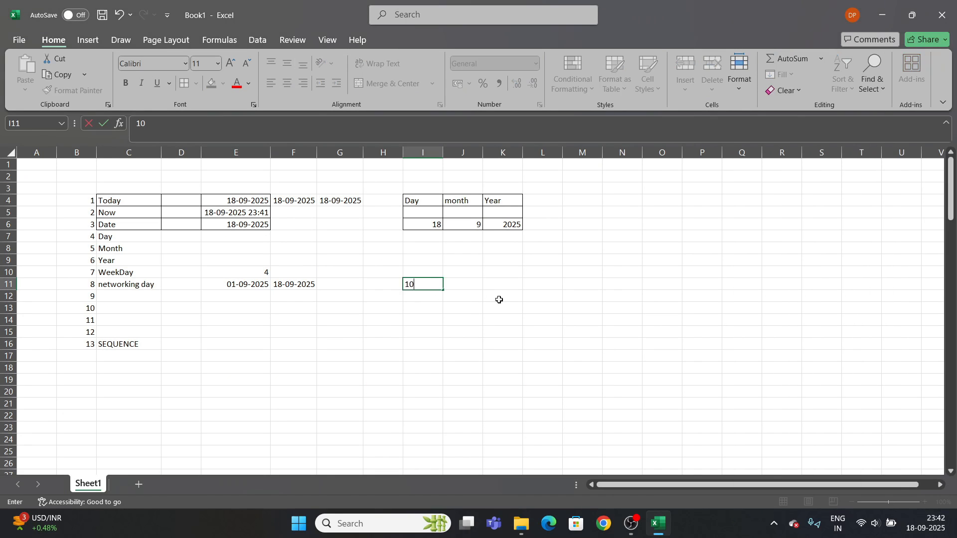
pyautogui.write('-09-2025')
pyautogui.press('Return')
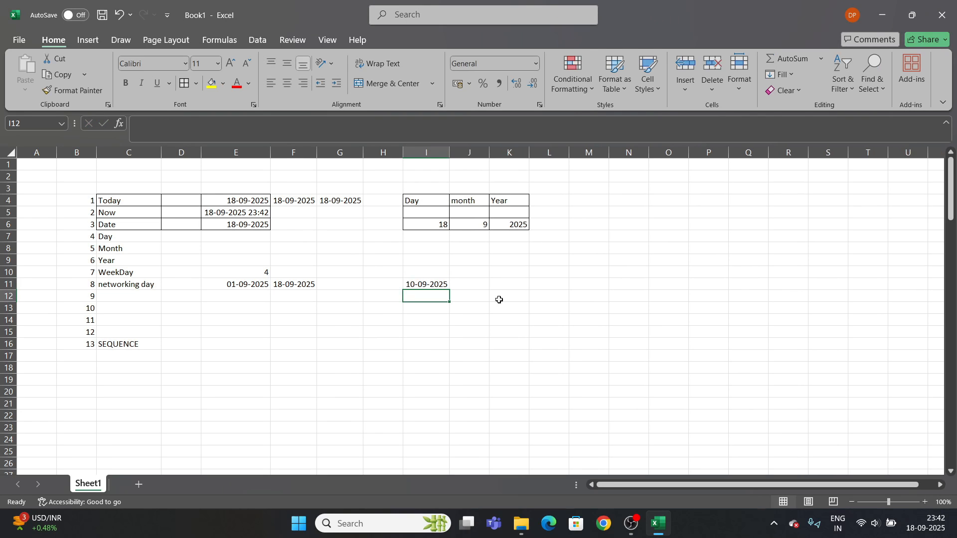
# Add the heading "Holiday" in cell I10, above the date 10-09-2025
pyautogui.press('Up')
pyautogui.press('Right')
pyautogui.write('Holiday')
pyautogui.press('Return')
pyautogui.press('Up')
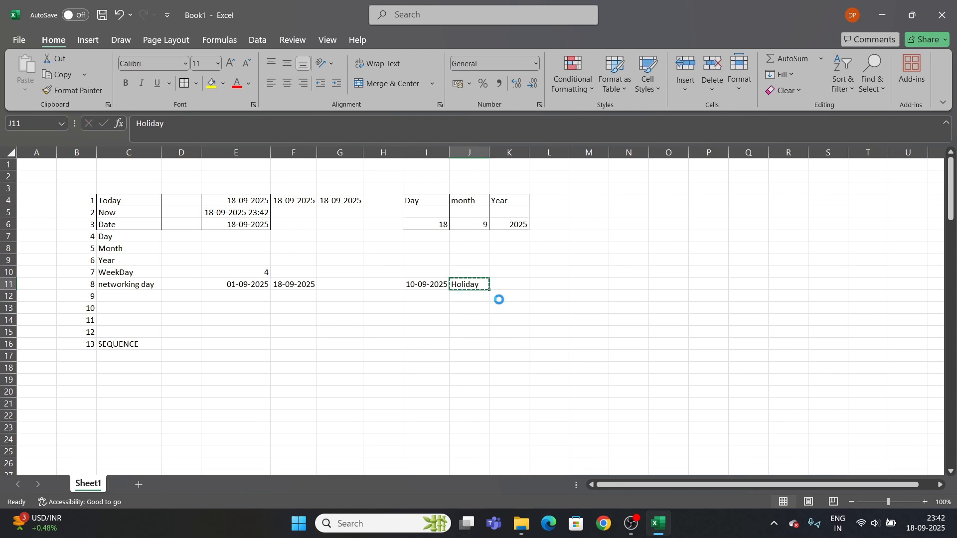
pyautogui.hotkey('ctrl', 'c')
pyautogui.press('Up')
pyautogui.press('Left')
pyautogui.press('Return')
pyautogui.press('Down')
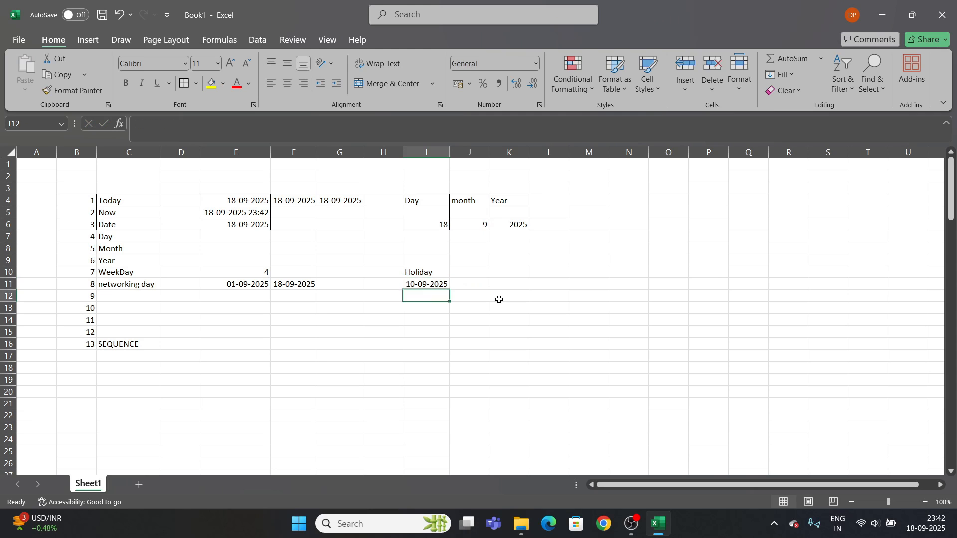
# Consult the system calendar and enter the second holiday date, 16-09-2025, in cell I12
pyautogui.click(916, 523)
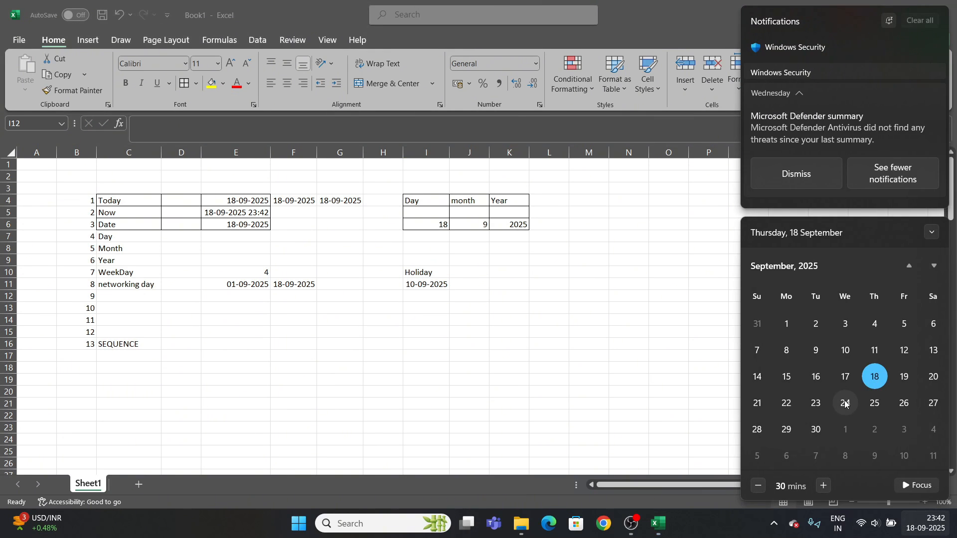
pyautogui.click(464, 307)
pyautogui.write('16-092025')
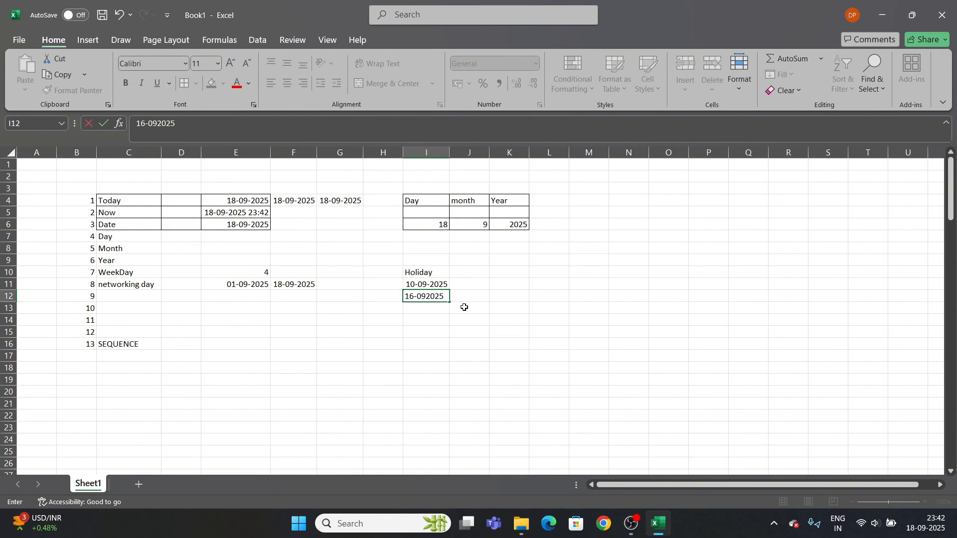
pyautogui.press('Return')
pyautogui.press('Up')
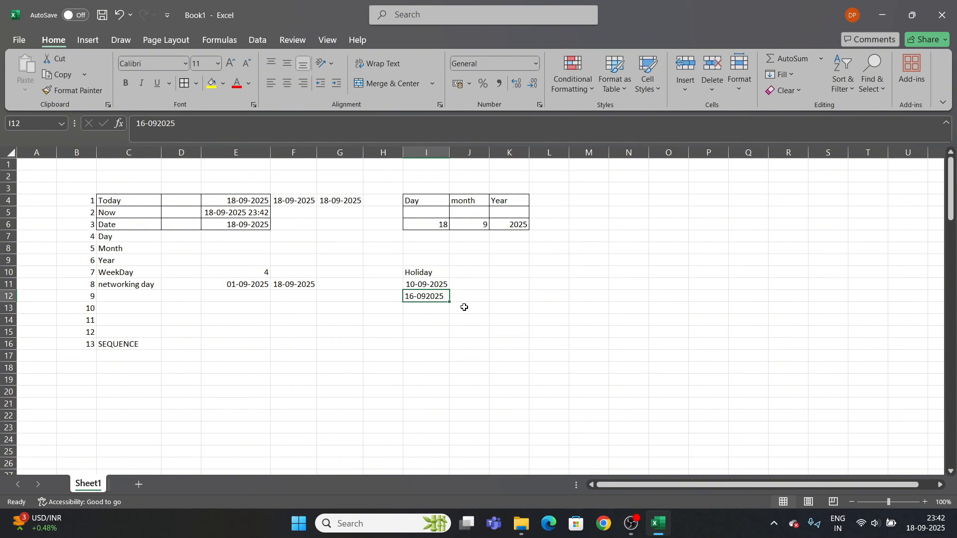
pyautogui.write('16-')
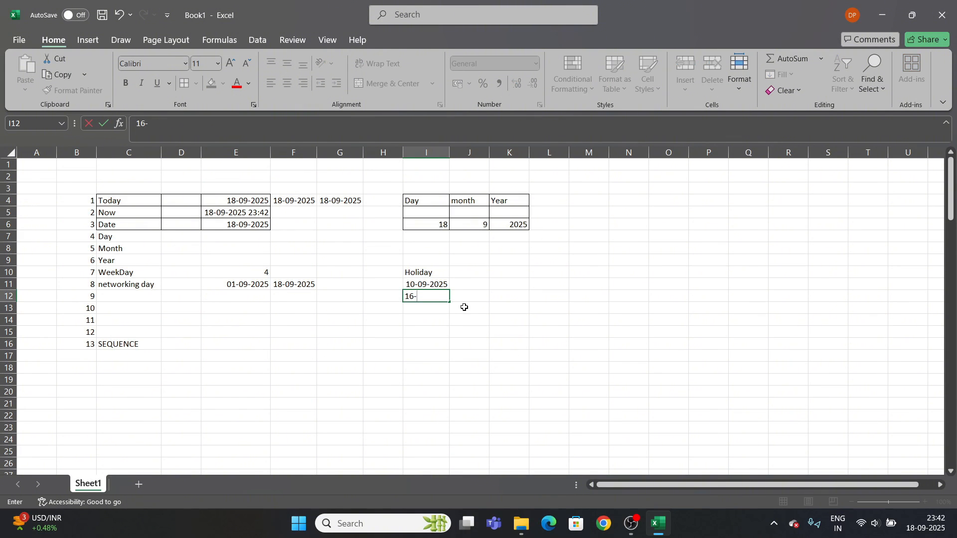
pyautogui.write('09-2025')
pyautogui.press('Return')
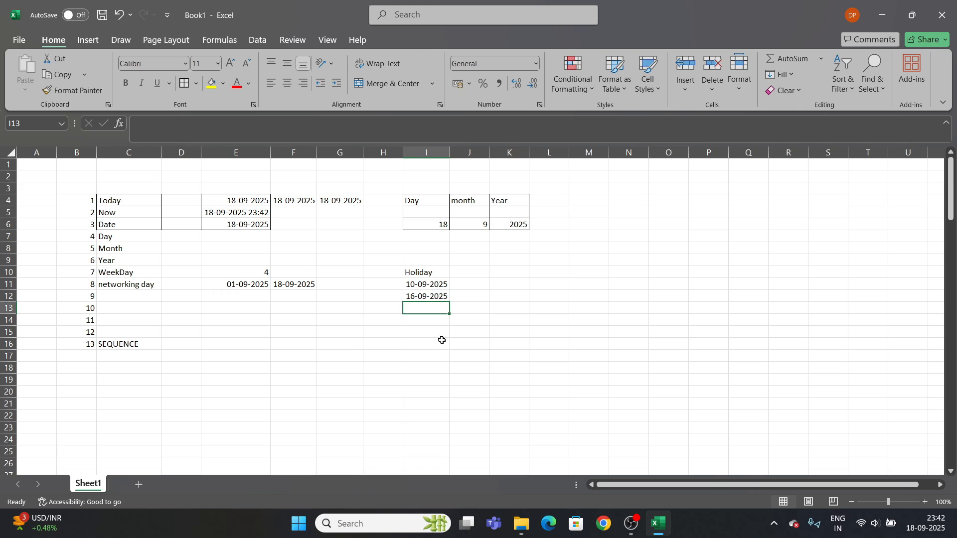
# Count the workdays between the two dates by entering =NETWORKDAYS(E11,F11) in G11, and compare with the system calendar
pyautogui.click(343, 284)
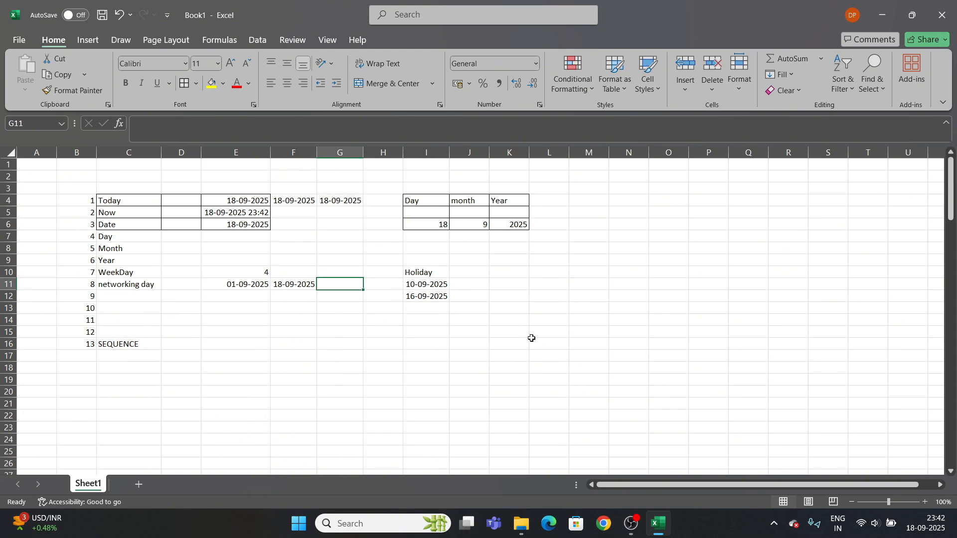
pyautogui.write('=netw')
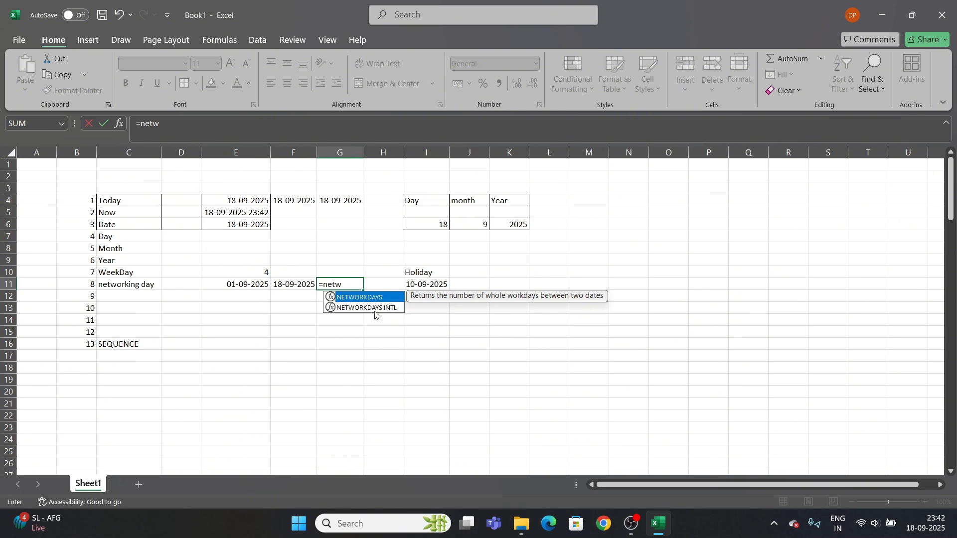
pyautogui.press('Tab')
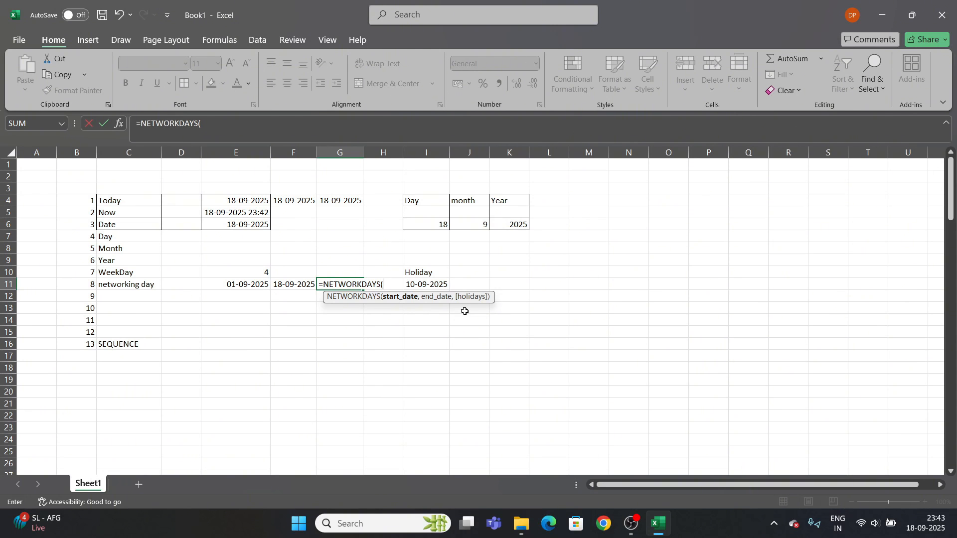
pyautogui.click(257, 283)
pyautogui.write(',')
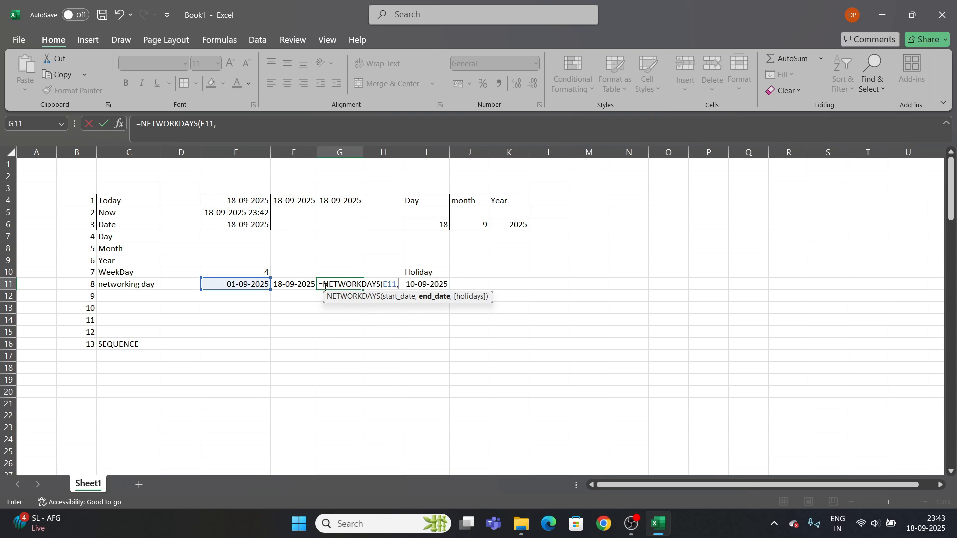
pyautogui.click(309, 283)
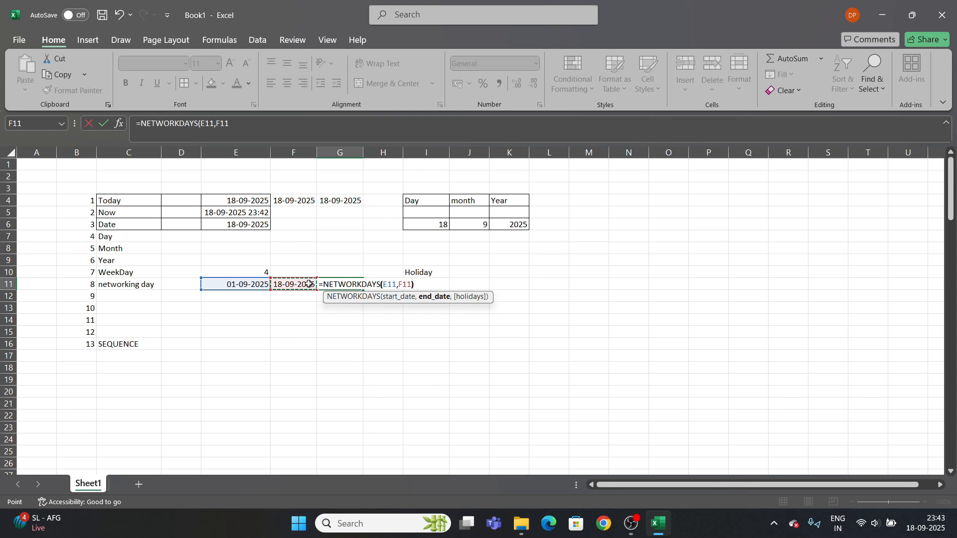
pyautogui.write(')')
pyautogui.press('Return')
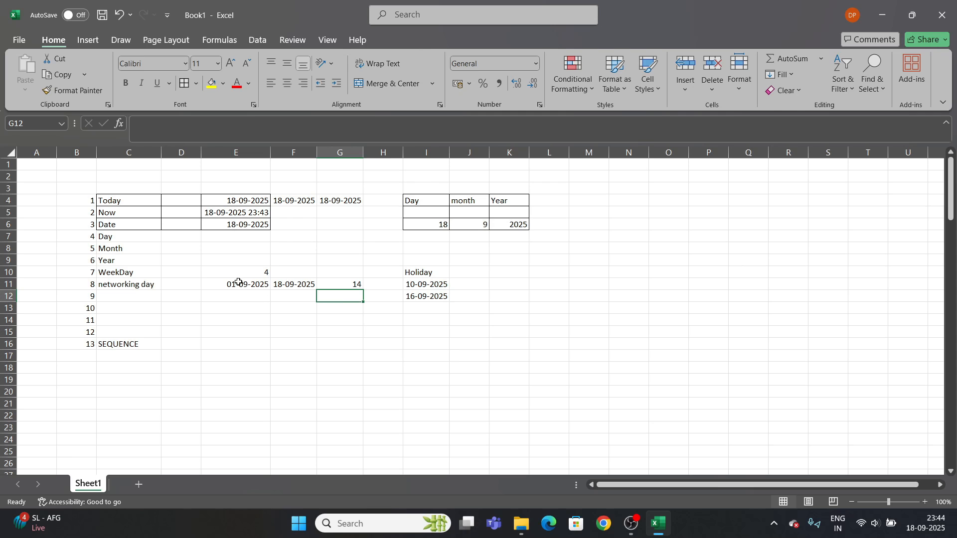
pyautogui.click(919, 530)
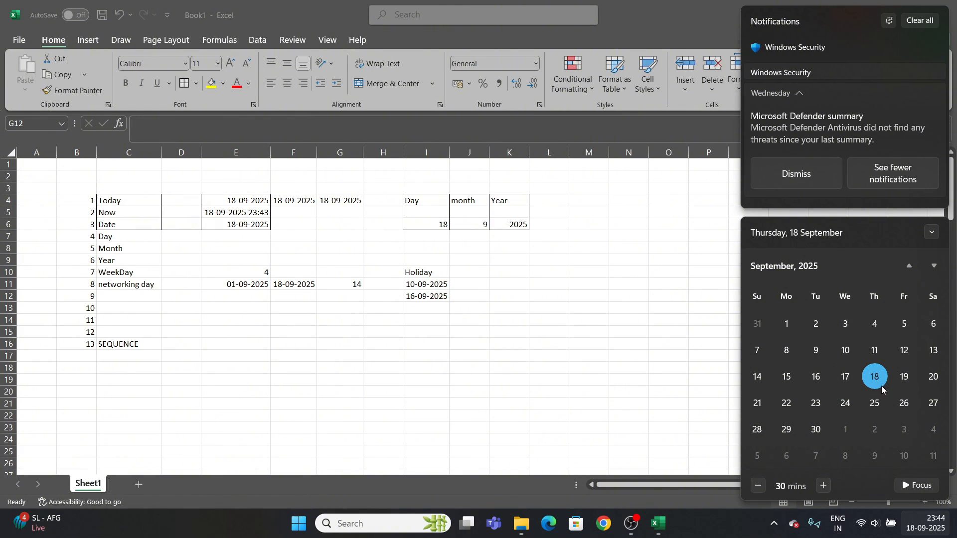
pyautogui.click(357, 282)
pyautogui.click(354, 283)
pyautogui.click(235, 128)
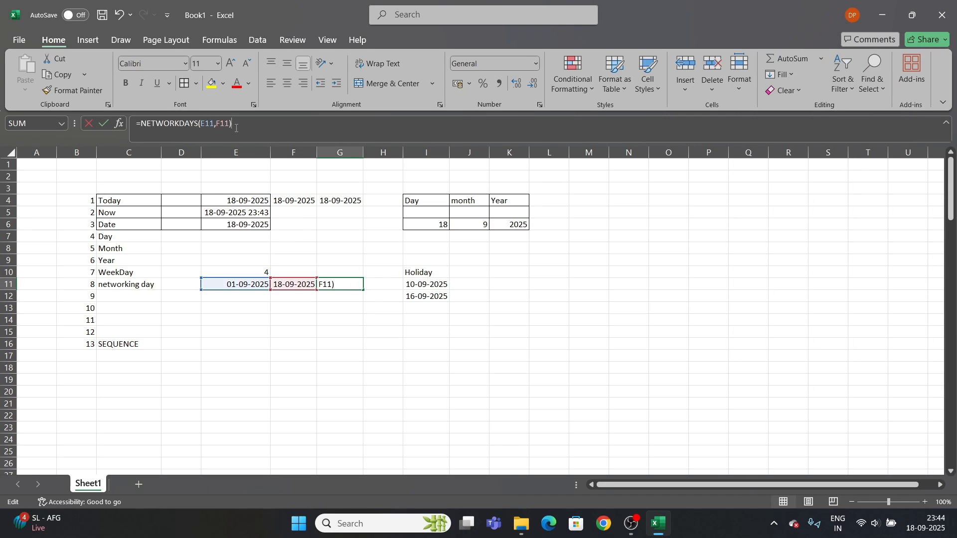
pyautogui.press('BackSpace')
pyautogui.write(',')
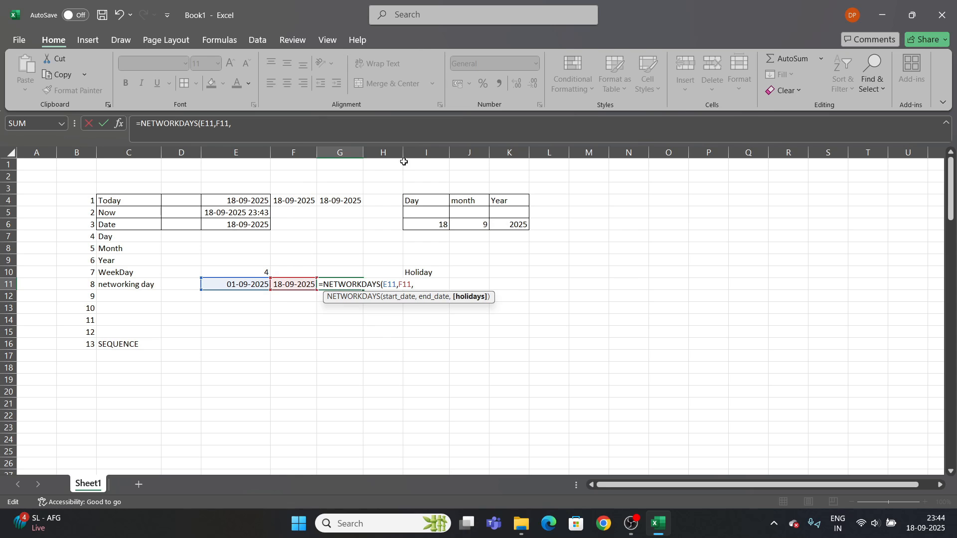
pyautogui.press('Return')
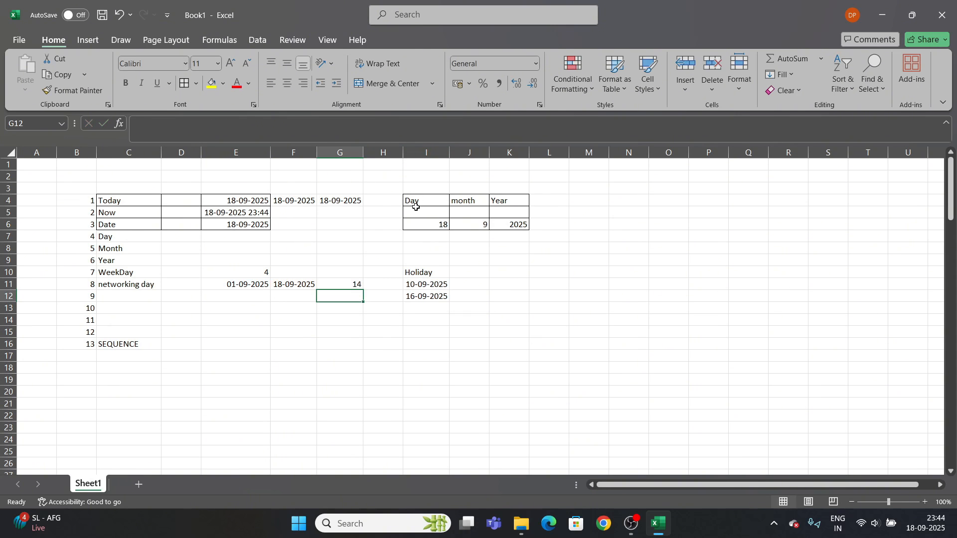
# Widen column G and exclude the listed holidays by changing the formula in G11 to =NETWORKDAYS(E11,F11,I11:I12)
pyautogui.moveTo(363, 152); pyautogui.dragTo(450, 152)
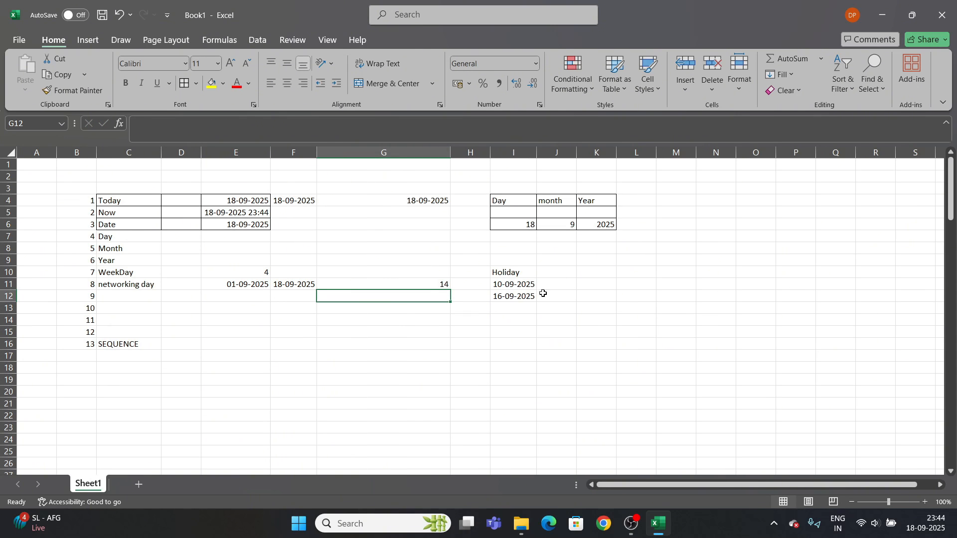
pyautogui.doubleClick(447, 285)
pyautogui.press('BackSpace')
pyautogui.write(',')
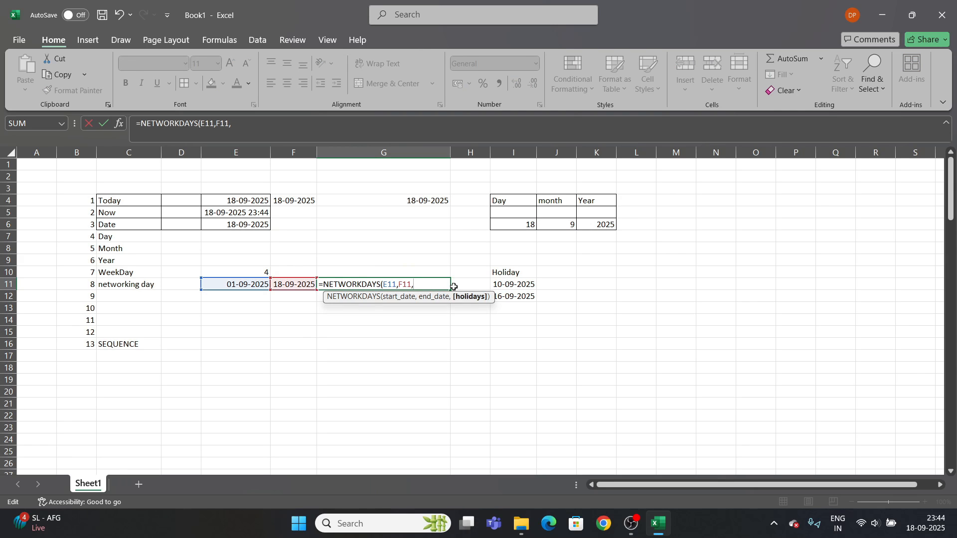
pyautogui.click(515, 285)
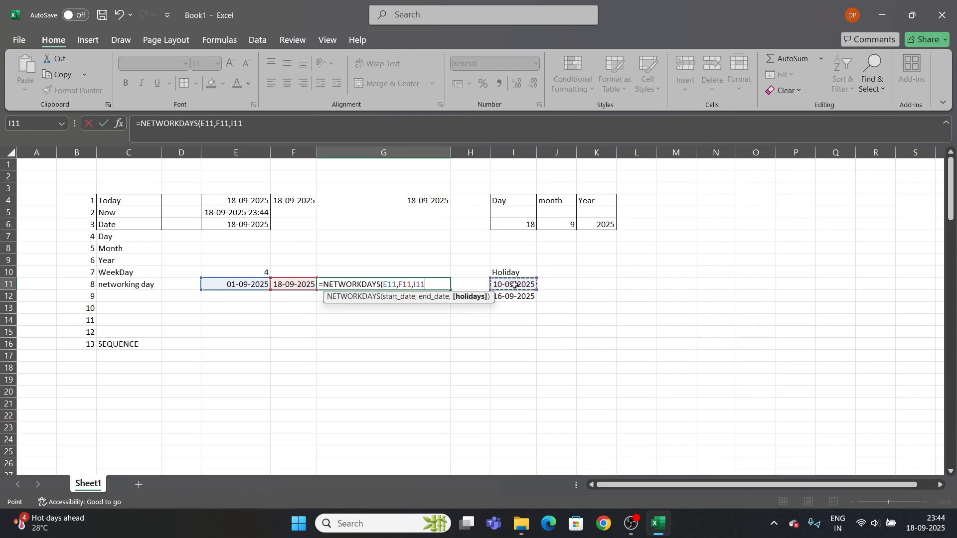
pyautogui.moveTo(514, 285); pyautogui.dragTo(515, 297)
pyautogui.write(')')
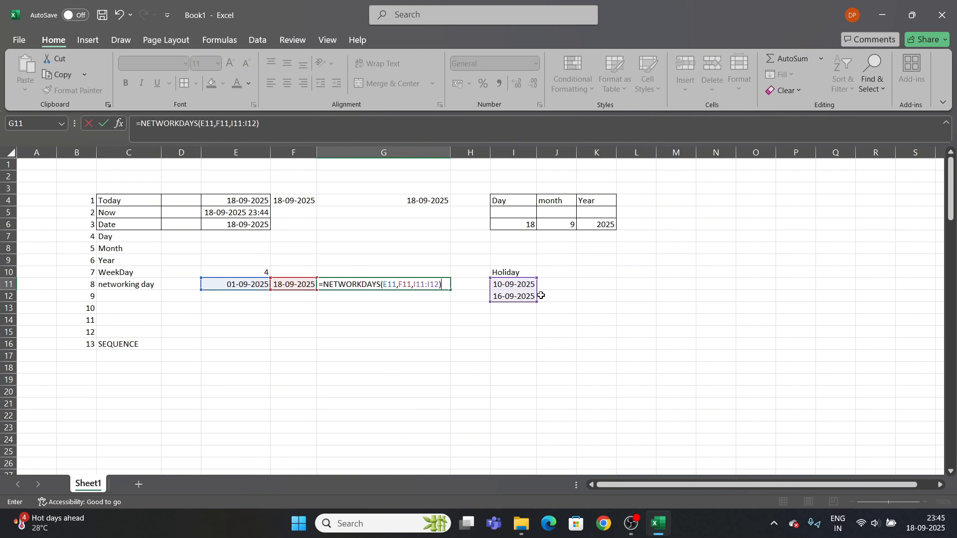
pyautogui.press('Return')
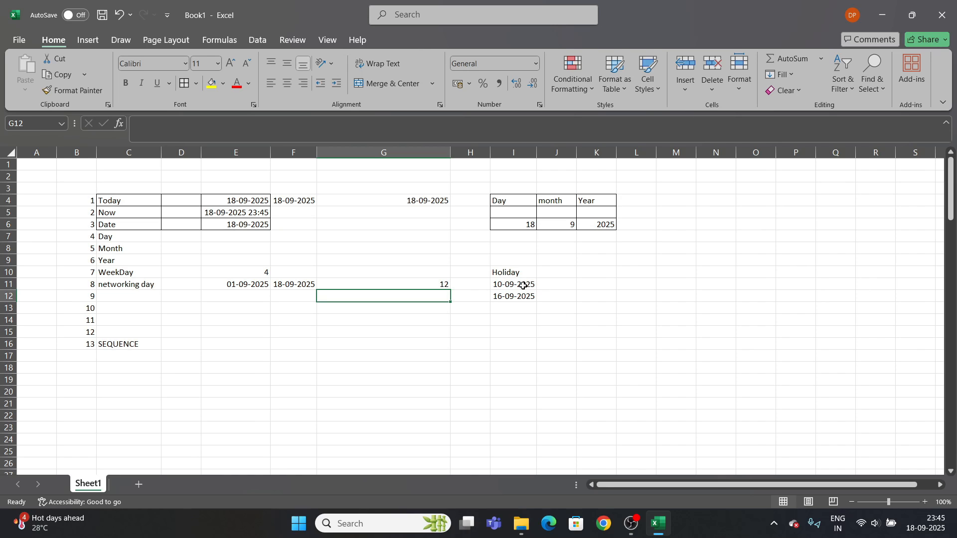
# Check the working days and holiday dates against the September 2025 system calendar
pyautogui.click(926, 523)
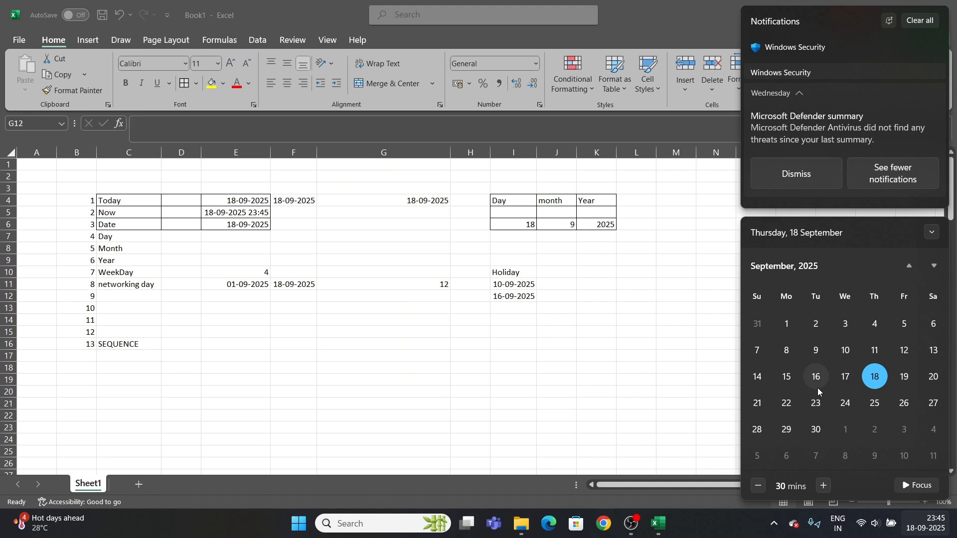
pyautogui.click(367, 356)
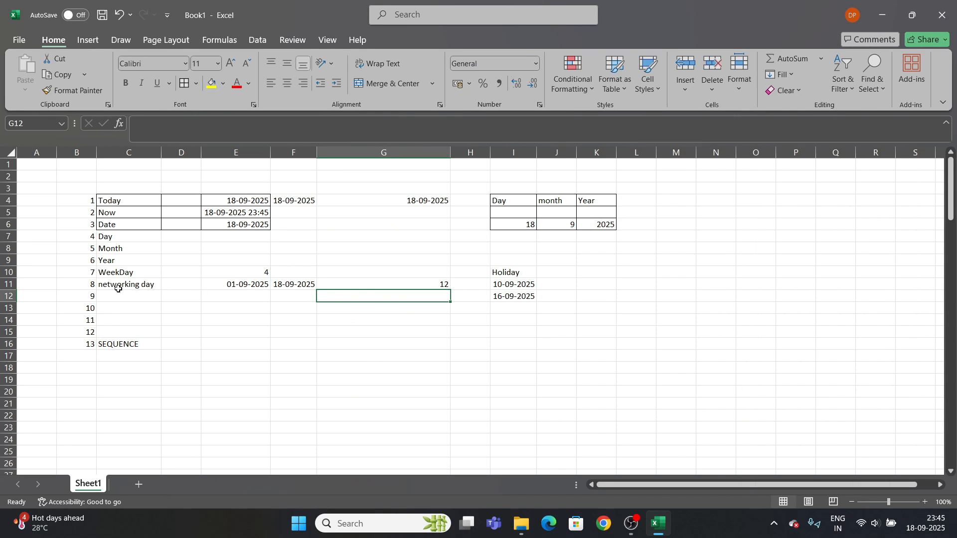
# Add item number 14 in cell B17 with the label NETWORKDAYS.INTL in C17
pyautogui.click(80, 355)
pyautogui.write('14')
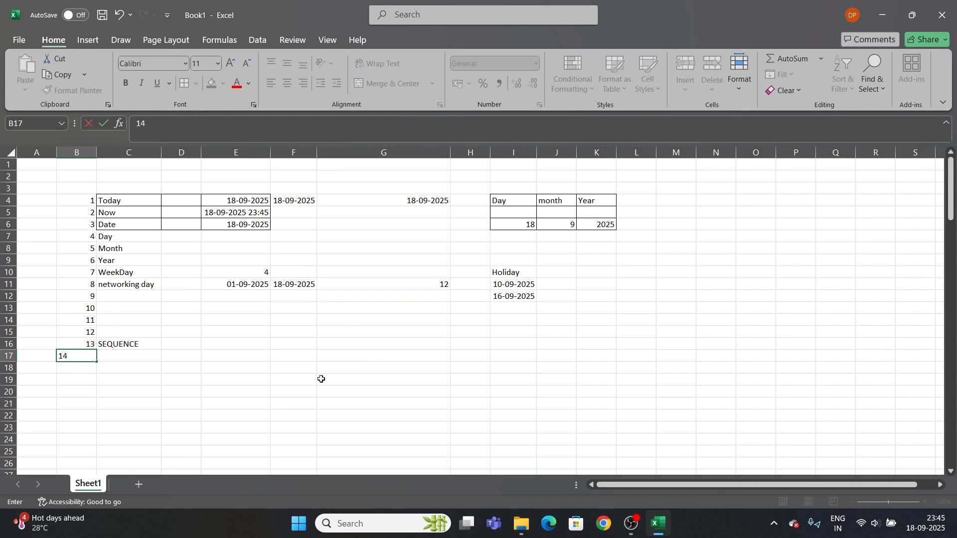
pyautogui.press('Tab')
pyautogui.write('=net')
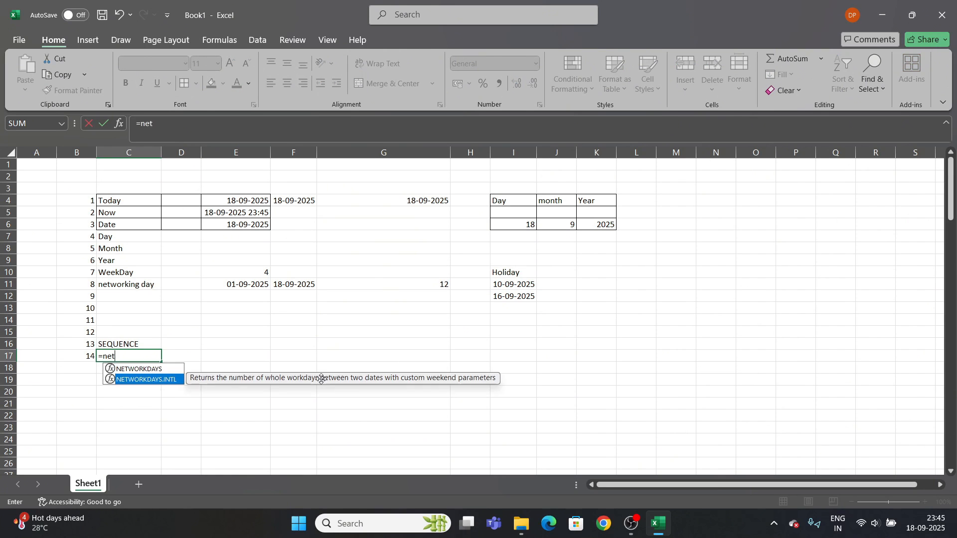
pyautogui.press('Tab')
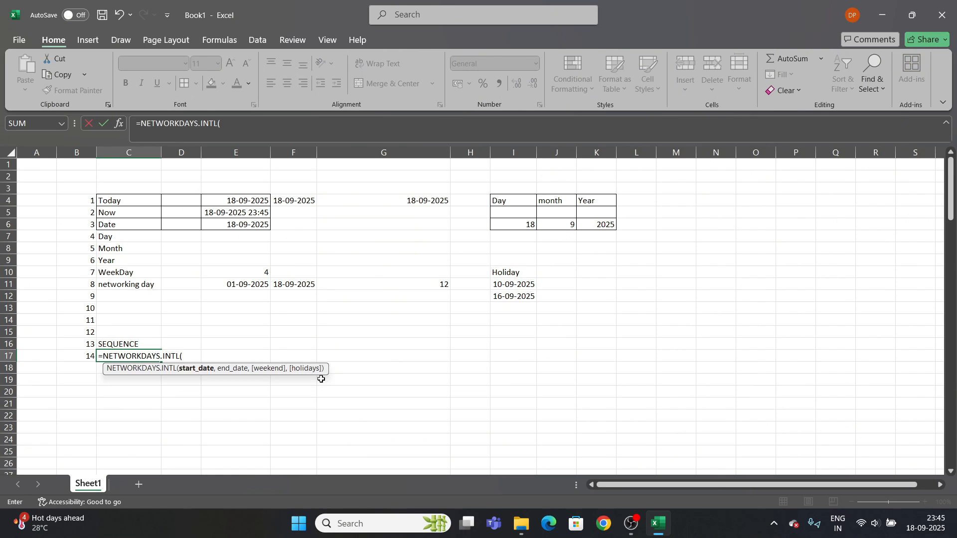
pyautogui.press('BackSpace')
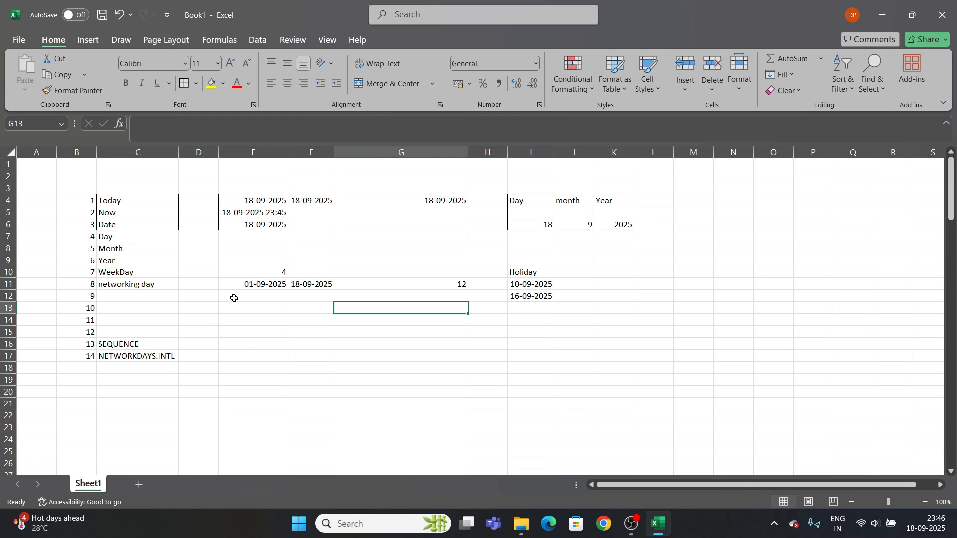
# Apply borders to the networking day row C11:G11 and the NETWORKDAYS.INTL row C17:G17
pyautogui.moveTo(117, 288); pyautogui.dragTo(438, 280)
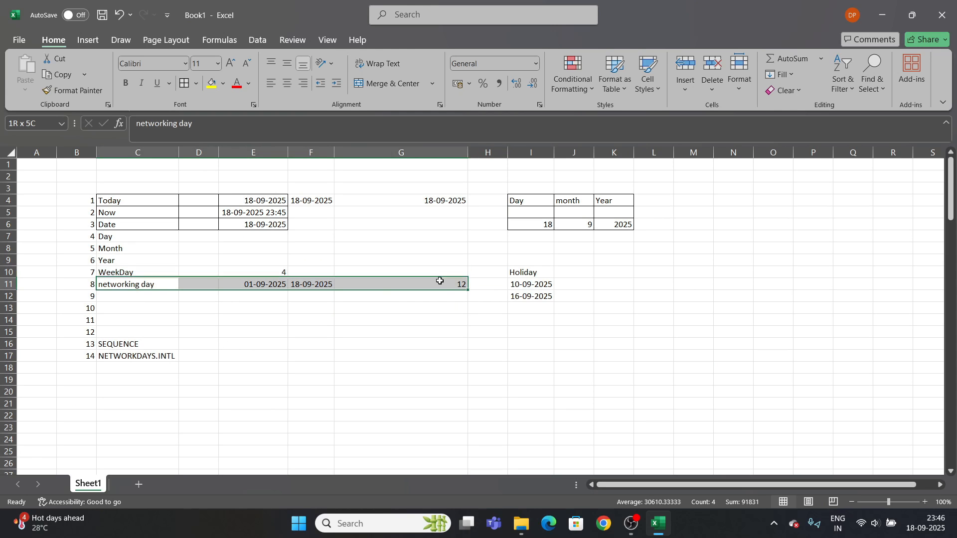
pyautogui.click(453, 322)
pyautogui.moveTo(127, 355); pyautogui.dragTo(380, 358)
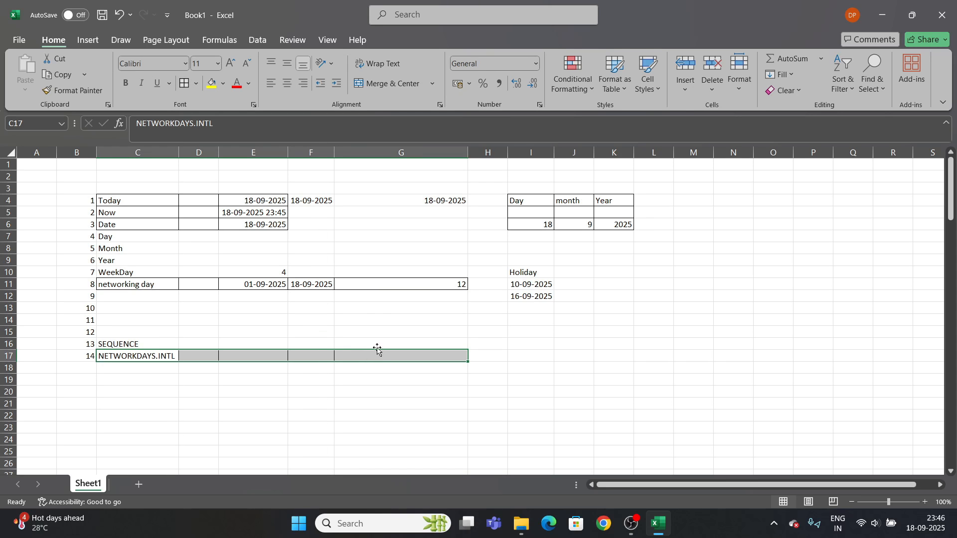
# Copy the start and end dates from E11:F11 into E17:F17
pyautogui.moveTo(251, 282); pyautogui.dragTo(291, 284)
pyautogui.hotkey('ctrl', 'c')
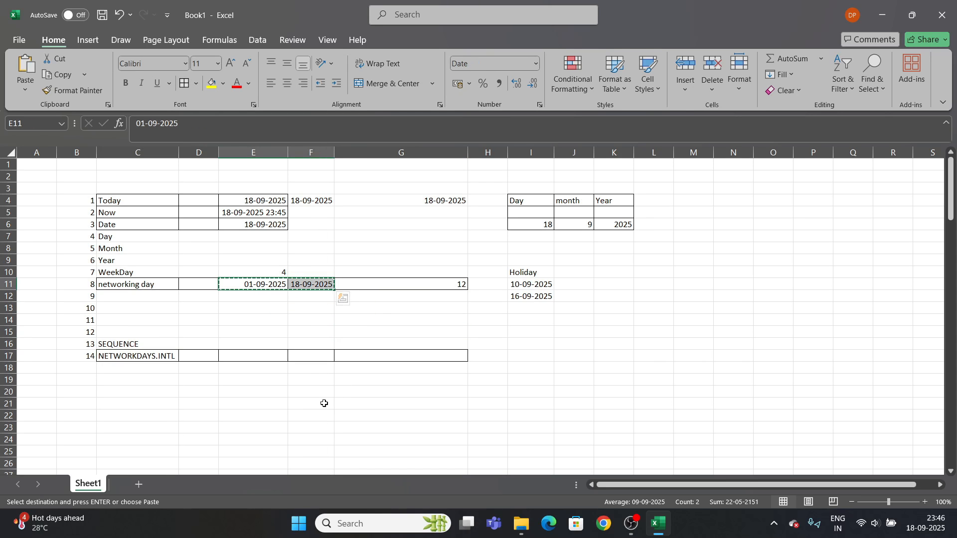
pyautogui.click(252, 356)
pyautogui.hotkey('ctrl', 'v')
pyautogui.click(373, 391)
# Count the workdays with only Sunday as weekend by entering =NETWORKDAYS.INTL(E17,F17,11) in G17
pyautogui.click(408, 360)
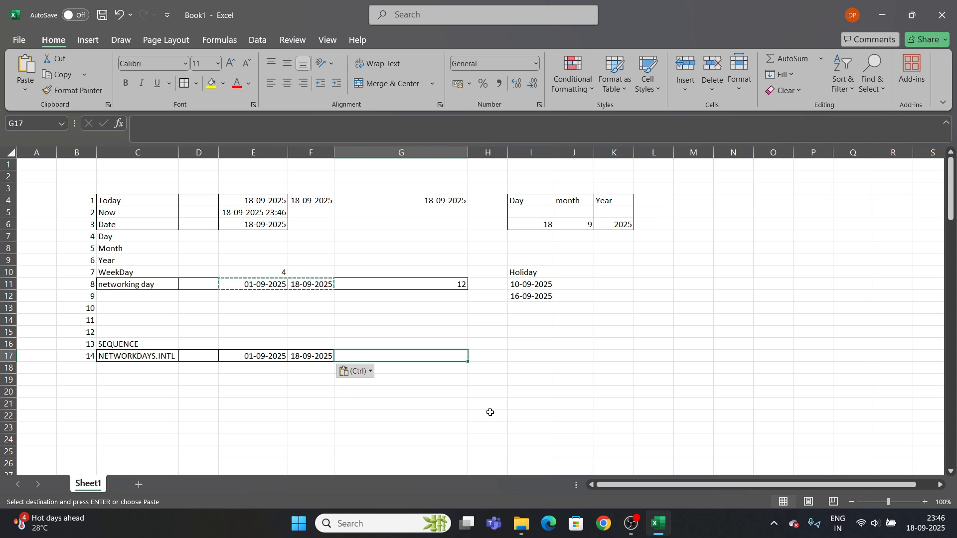
pyautogui.press('Escape')
pyautogui.write('=networkdays.')
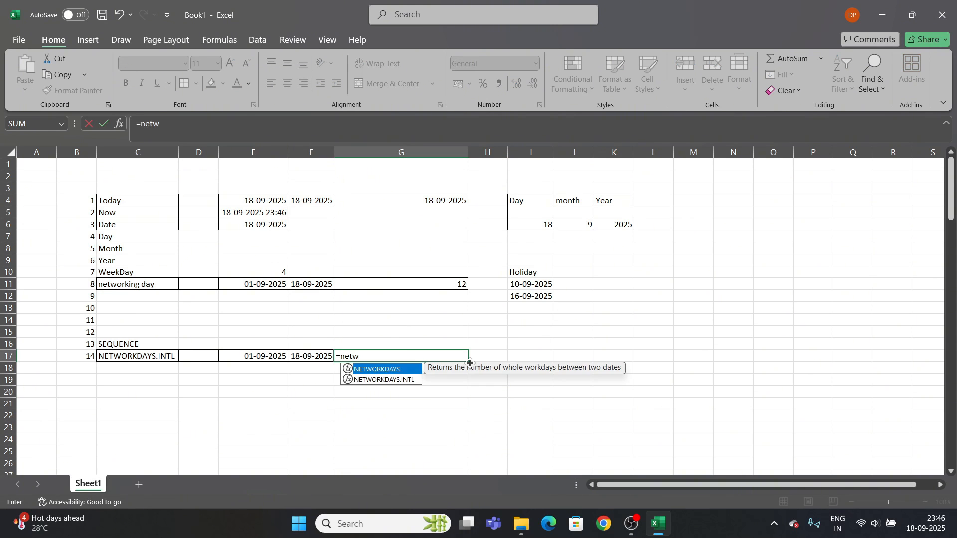
pyautogui.press('Tab')
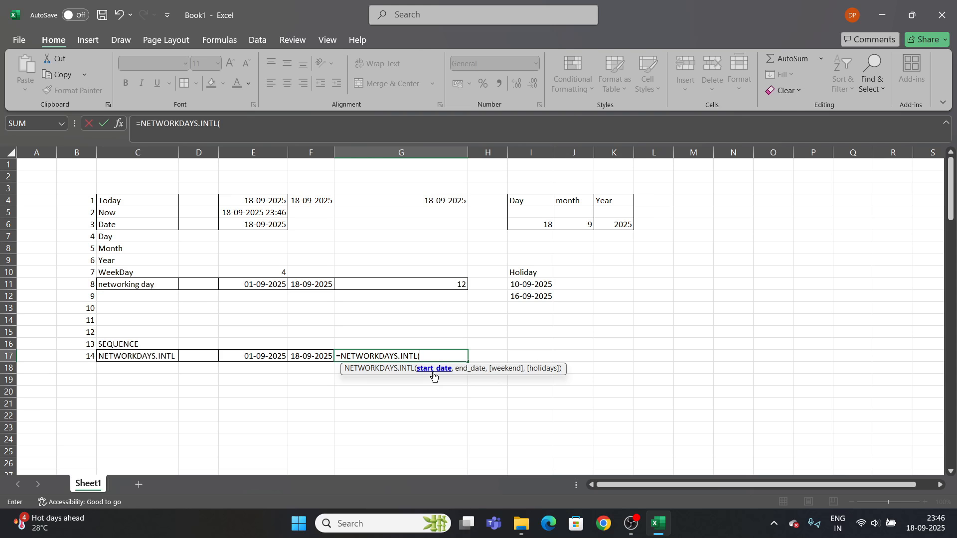
pyautogui.click(273, 357)
pyautogui.write(',')
pyautogui.click(301, 356)
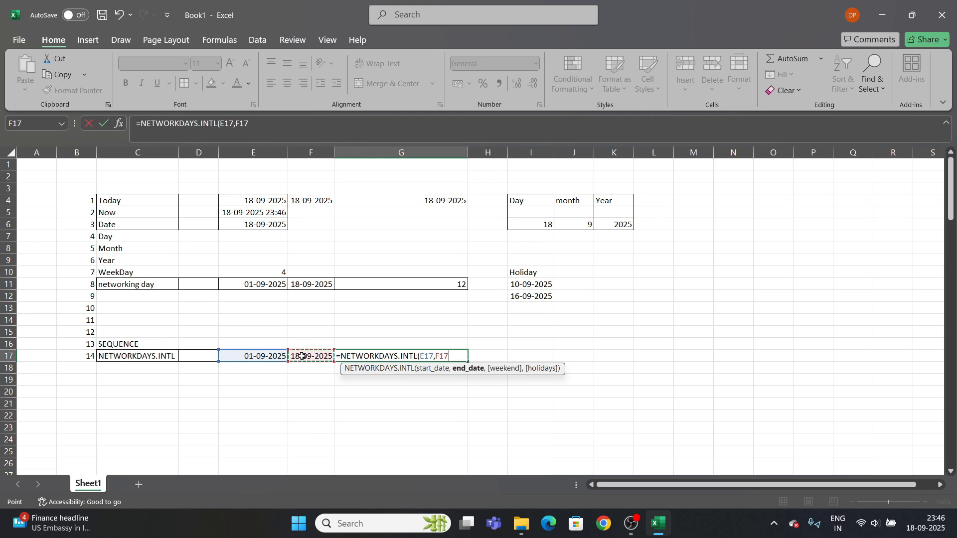
pyautogui.write(',')
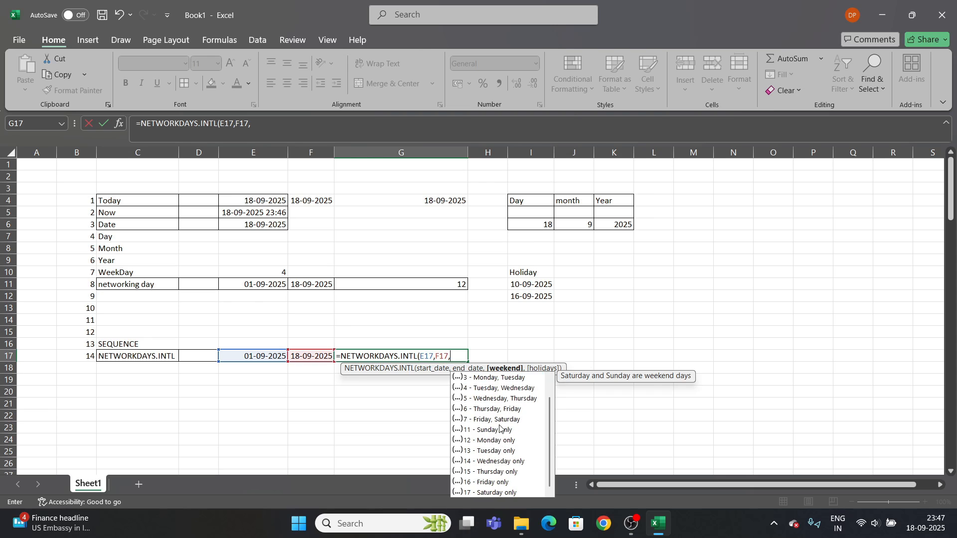
pyautogui.scroll(-1, 491, 431)
pyautogui.click(488, 431)
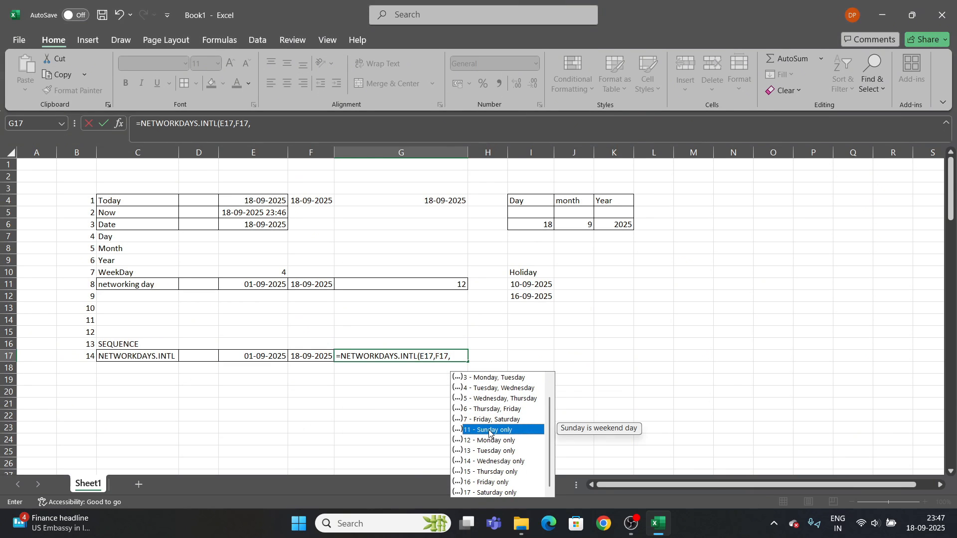
pyautogui.doubleClick(489, 430)
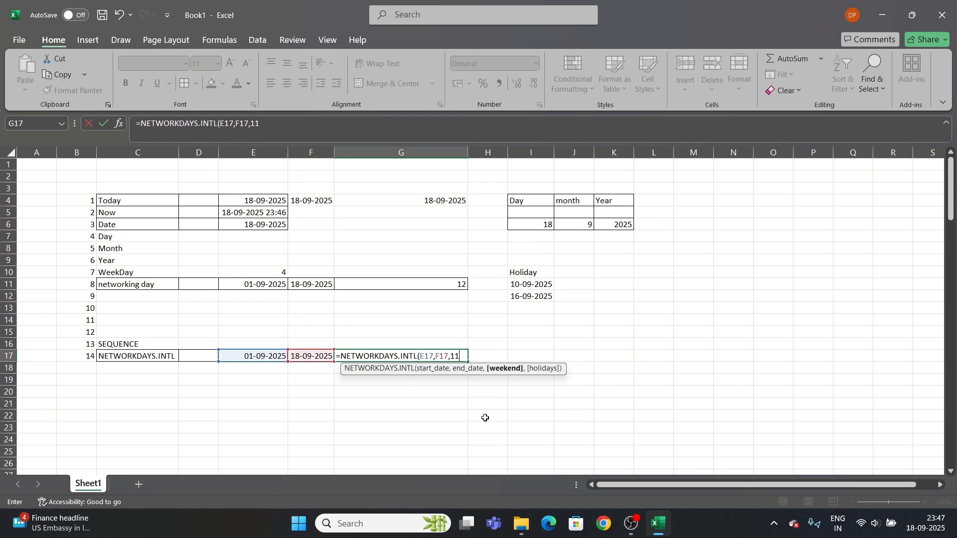
pyautogui.write(')')
pyautogui.press('Return')
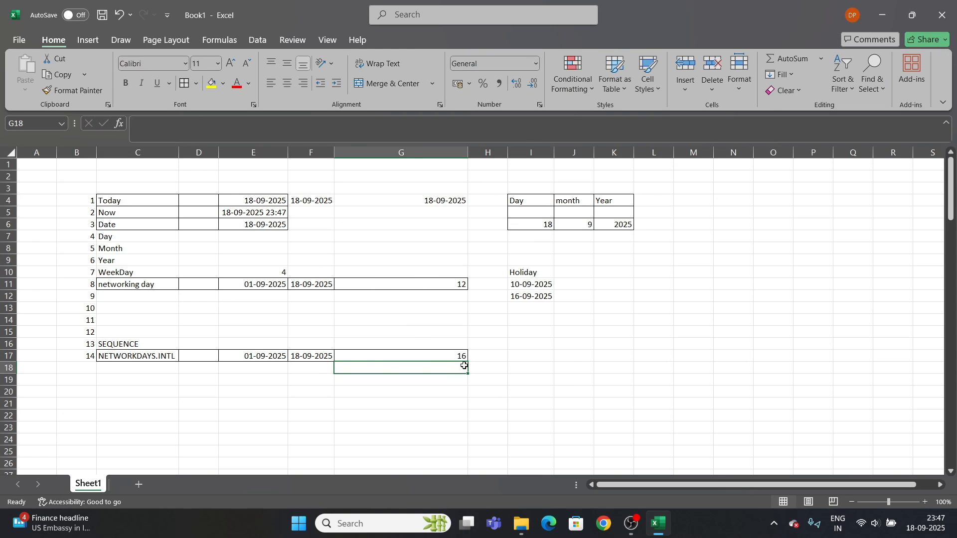
# Exclude the listed holidays by changing the formula in G17 to =NETWORKDAYS.INTL(E17,F17,11,I11:I12)
pyautogui.click(419, 357)
pyautogui.click(288, 125)
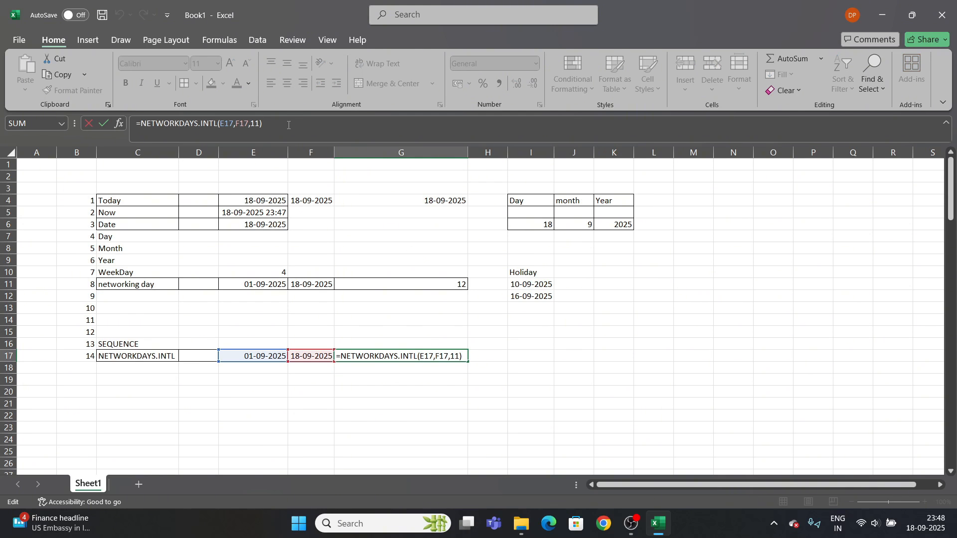
pyautogui.press('BackSpace')
pyautogui.write(',')
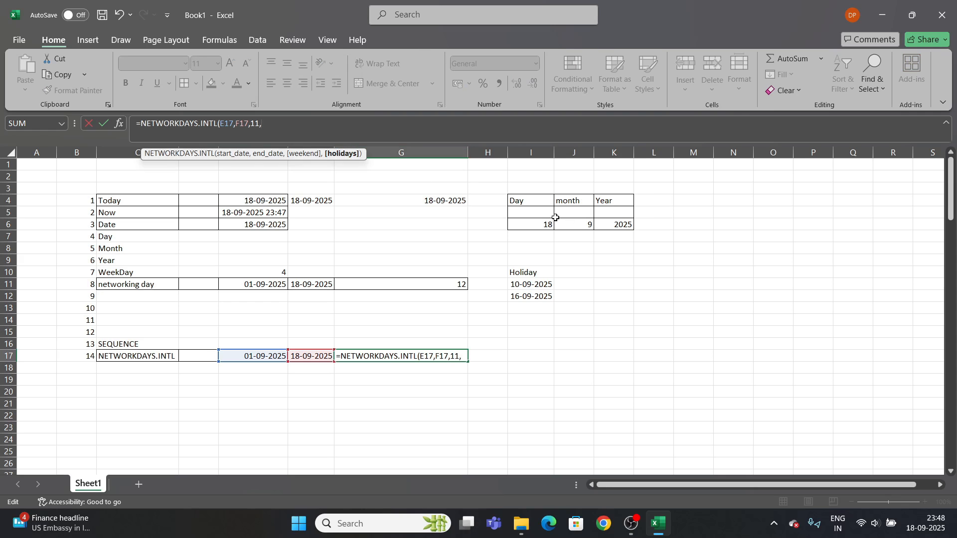
pyautogui.moveTo(527, 282); pyautogui.dragTo(531, 298)
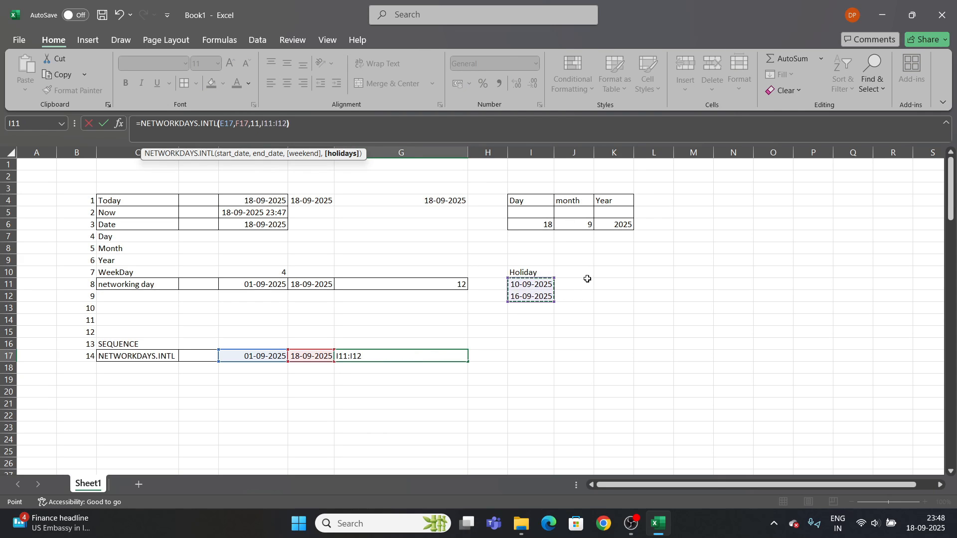
pyautogui.press('Return')
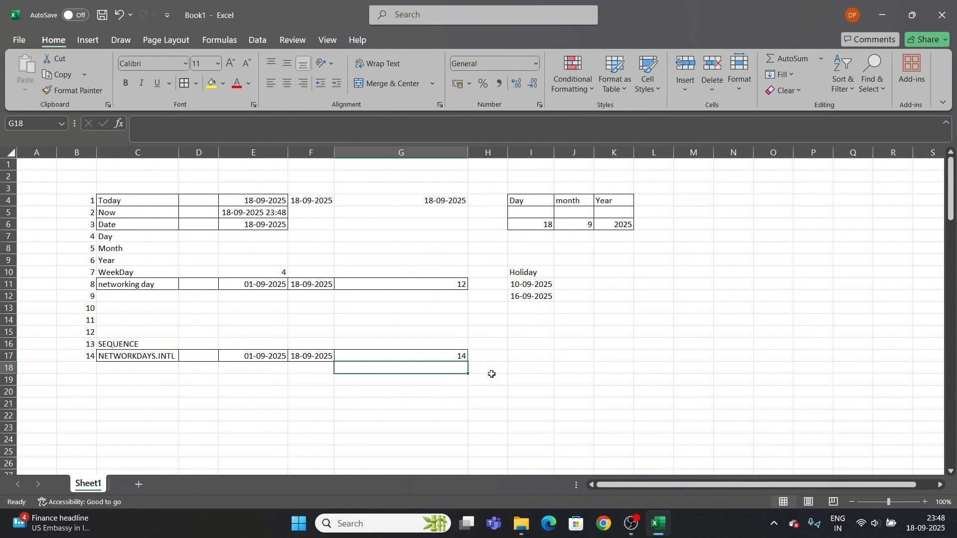
pyautogui.click(141, 286)
pyautogui.click(166, 359)
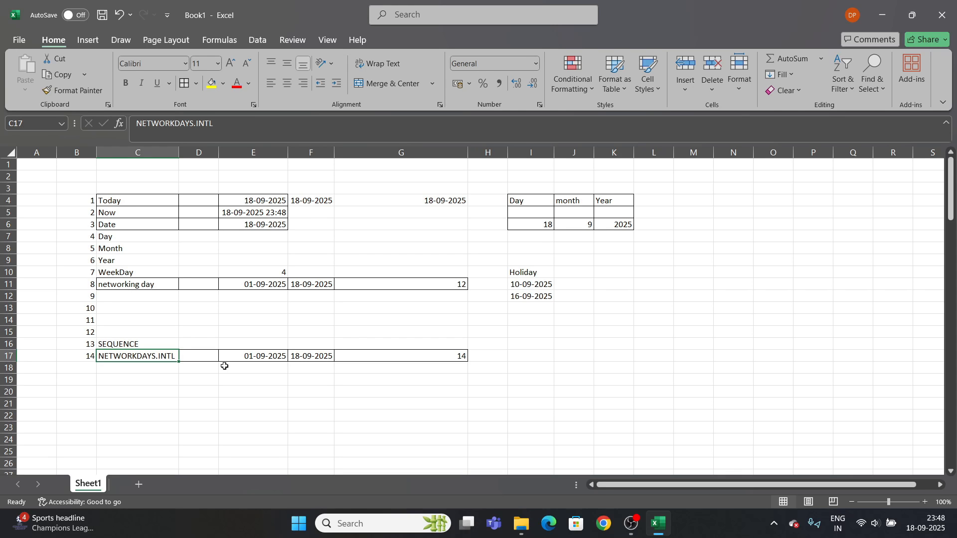
# Fill in the labels if, and, or and iferror for items 9 to 12 in cells C12:C15
pyautogui.click(137, 296)
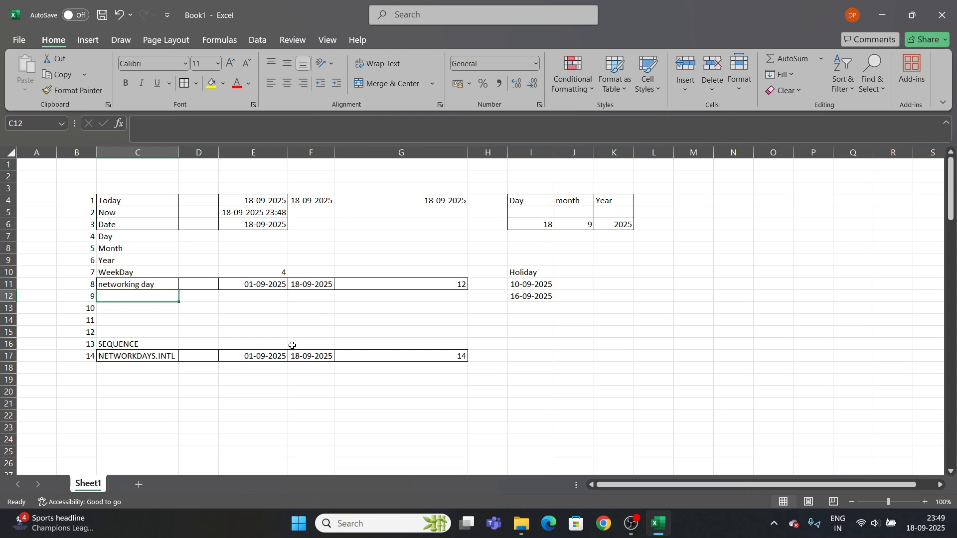
pyautogui.write('if')
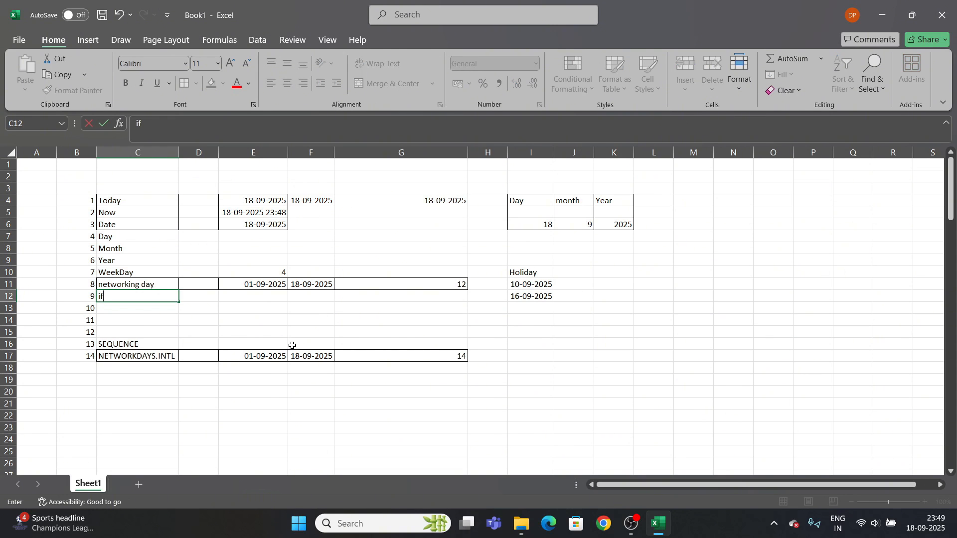
pyautogui.press('Return')
pyautogui.write('and')
pyautogui.press('Return')
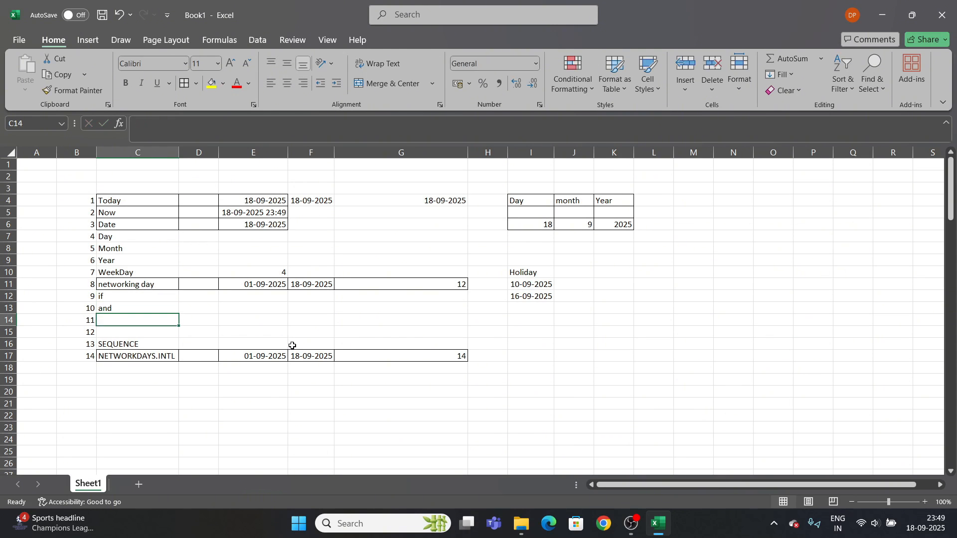
pyautogui.write('or')
pyautogui.press('Return')
pyautogui.write('iferror')
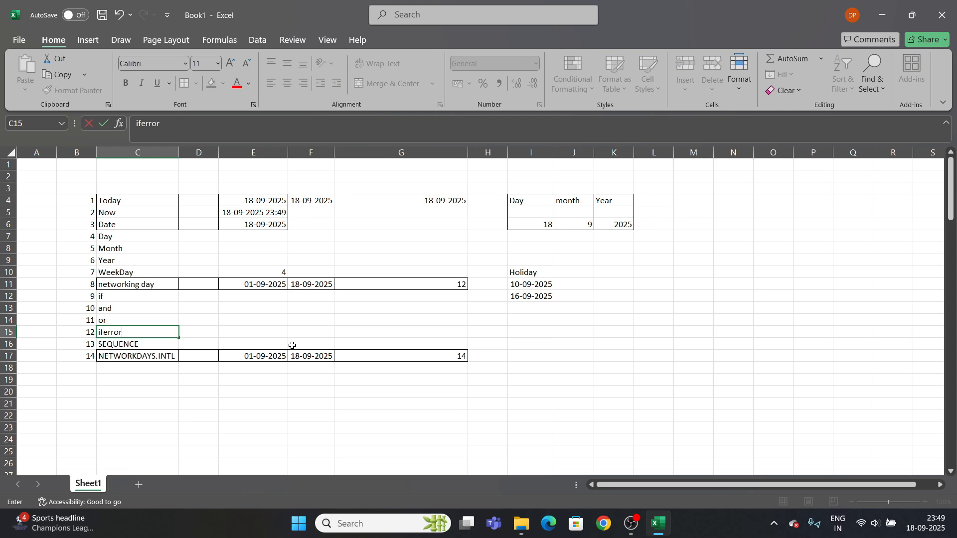
pyautogui.press('Return')
# Copy the labels if, and, or and iferror from C12:C15 and paste them transposed into a row starting at K24
pyautogui.moveTo(137, 296); pyautogui.dragTo(137, 337)
pyautogui.hotkey('ctrl', 'c')
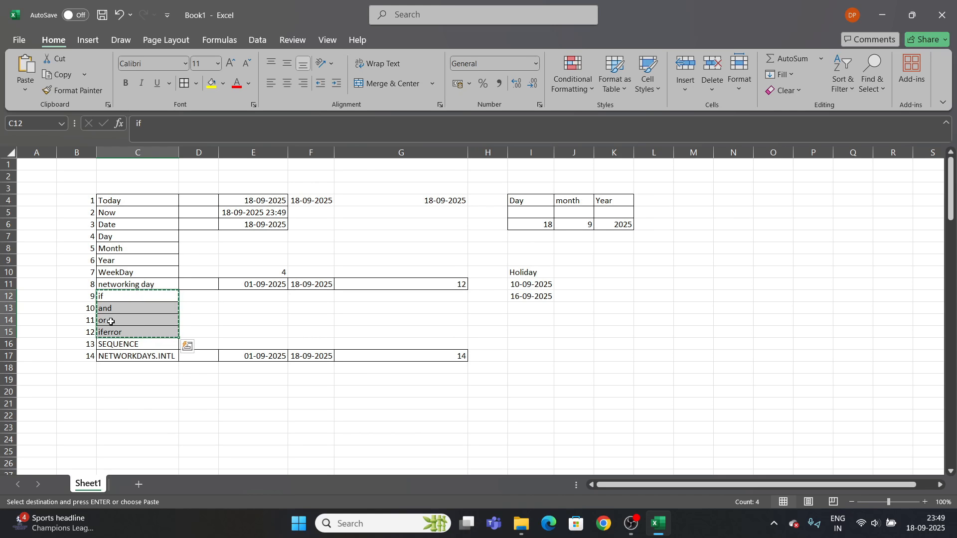
pyautogui.scroll(-2, 625, 406)
pyautogui.scroll(-1, 624, 406)
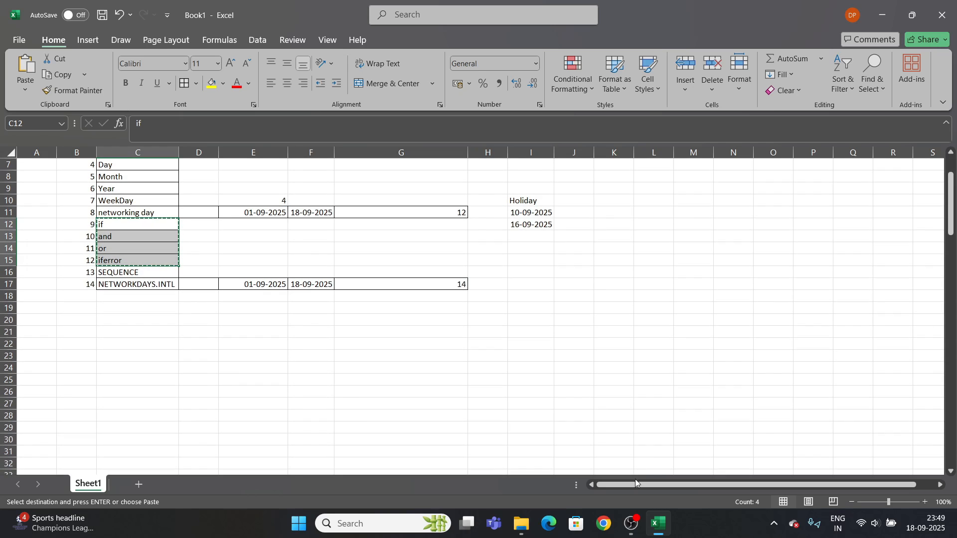
pyautogui.moveTo(634, 485); pyautogui.dragTo(772, 486)
pyautogui.click(940, 486)
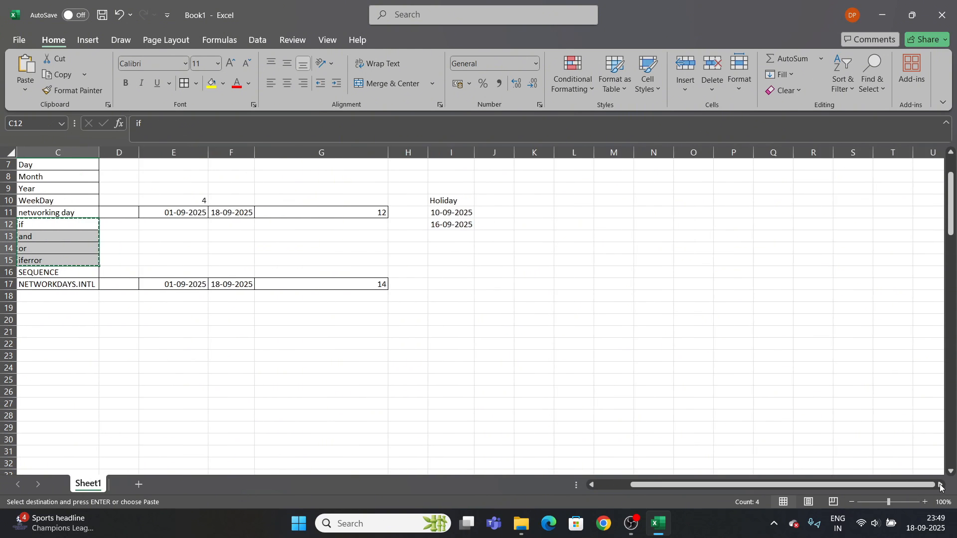
pyautogui.click(940, 485)
pyautogui.click(940, 485)
pyautogui.scroll(-2, 547, 357)
pyautogui.click(644, 484)
pyautogui.moveTo(644, 484); pyautogui.dragTo(618, 484)
pyautogui.scroll(4, 245, 290)
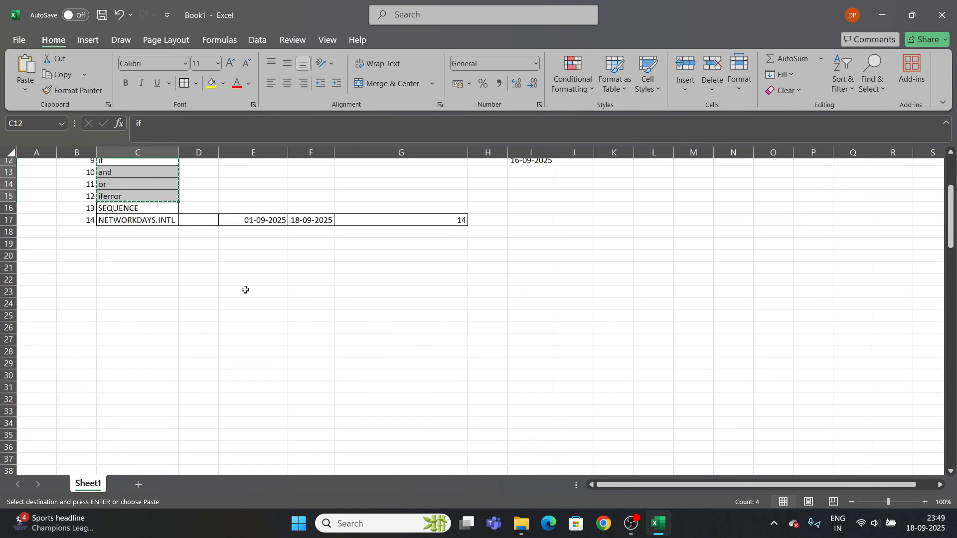
pyautogui.moveTo(135, 299); pyautogui.dragTo(124, 334)
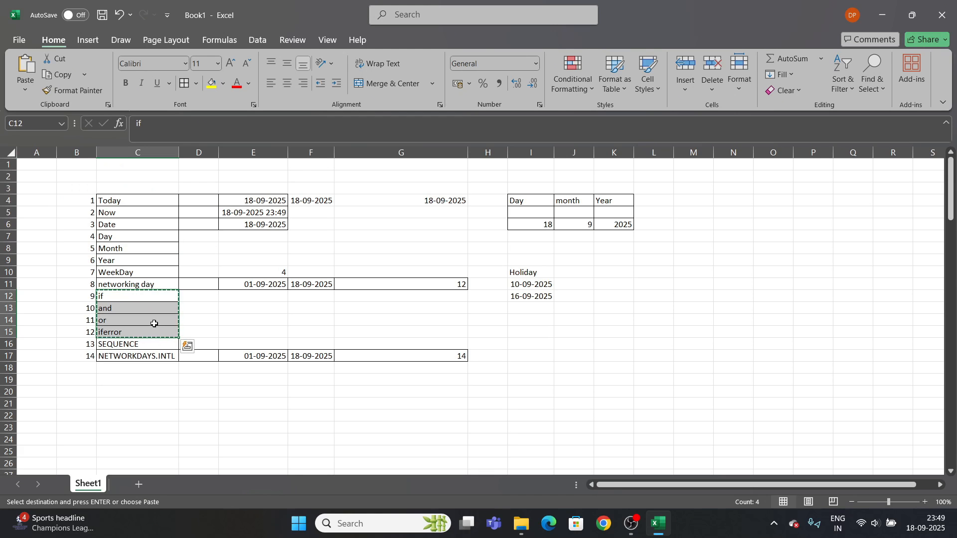
pyautogui.scroll(-3, 764, 378)
pyautogui.hscroll(1, 764, 378)
pyautogui.click(580, 332)
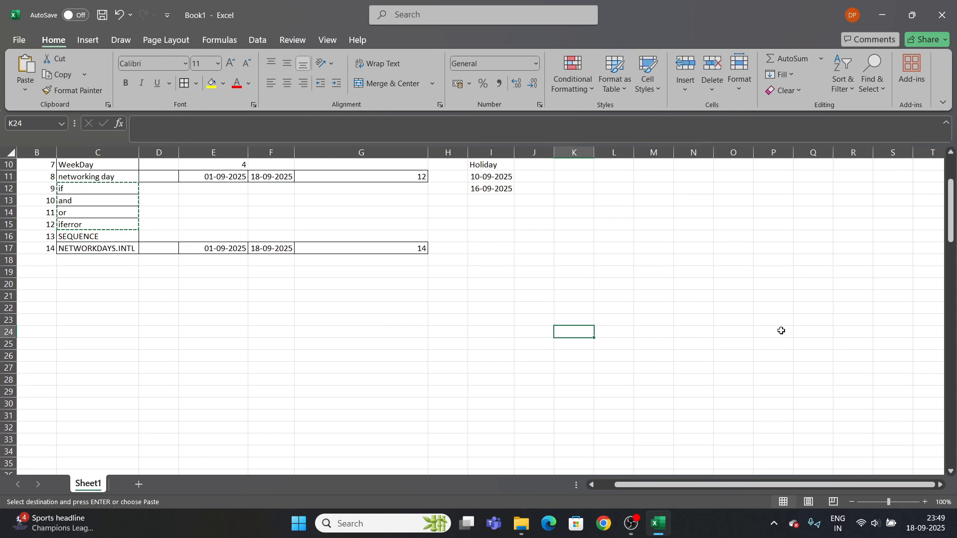
pyautogui.press('alt')
pyautogui.press('h')
pyautogui.press('v')
pyautogui.press('t')
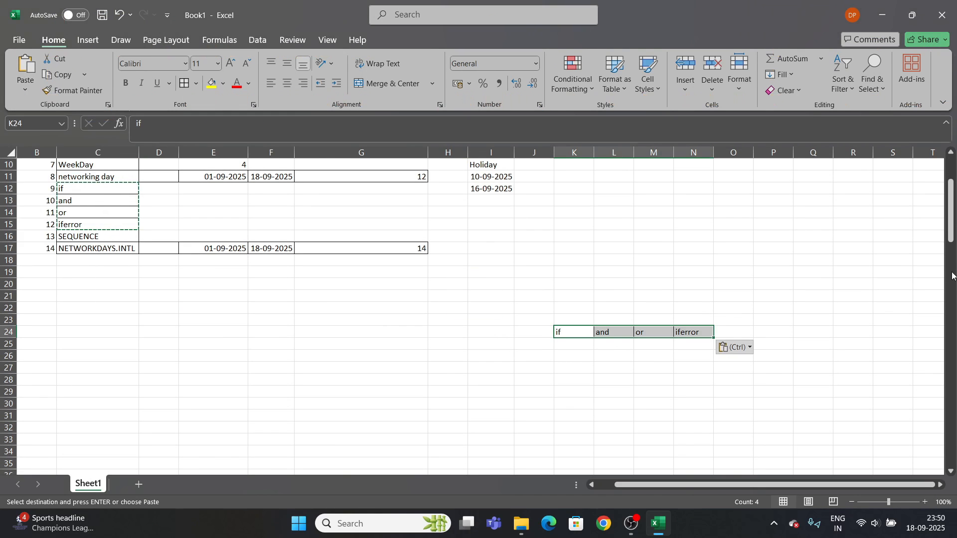
# Clear the iferror label from cell N24, keeping if, and and or in the transposed row
pyautogui.moveTo(68, 190); pyautogui.dragTo(70, 224)
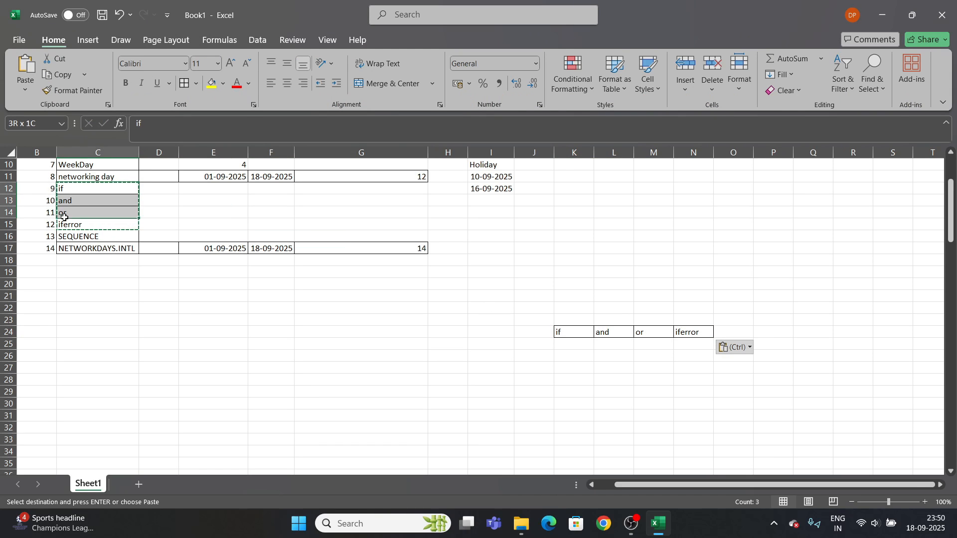
pyautogui.moveTo(573, 331); pyautogui.dragTo(685, 333)
pyautogui.click(688, 333)
pyautogui.press('Delete')
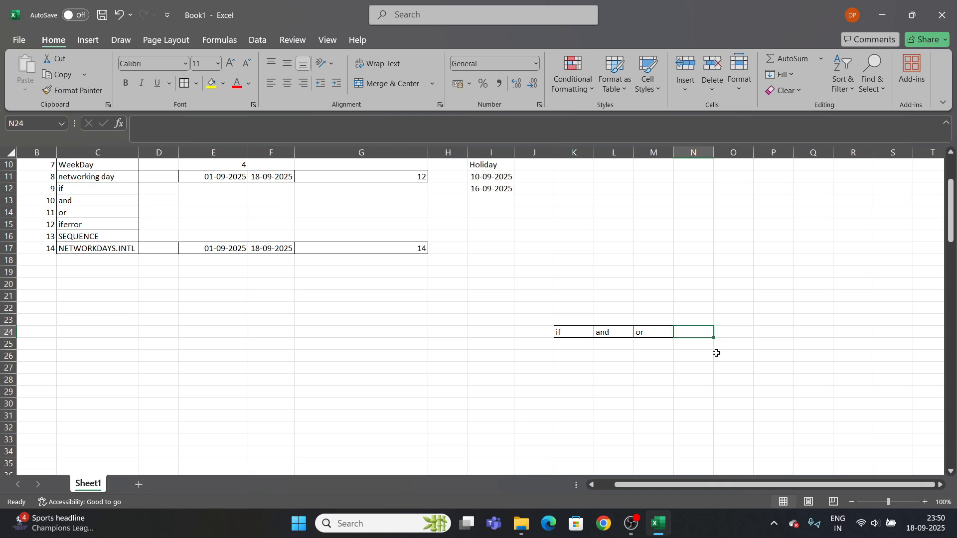
# Add the headings Name, Salary and Age in H24:J24, before the if, and and or labels
pyautogui.click(596, 356)
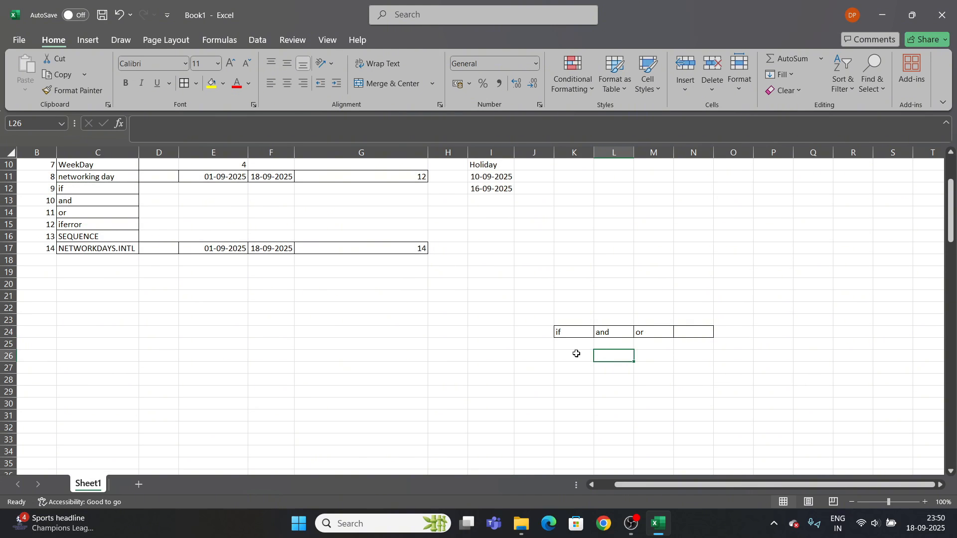
pyautogui.click(451, 335)
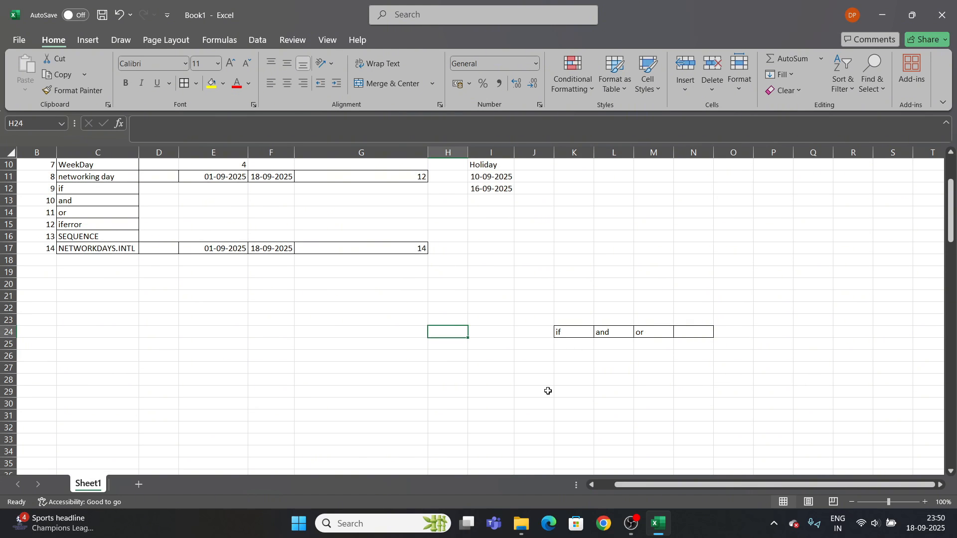
pyautogui.write('Name')
pyautogui.press('Tab')
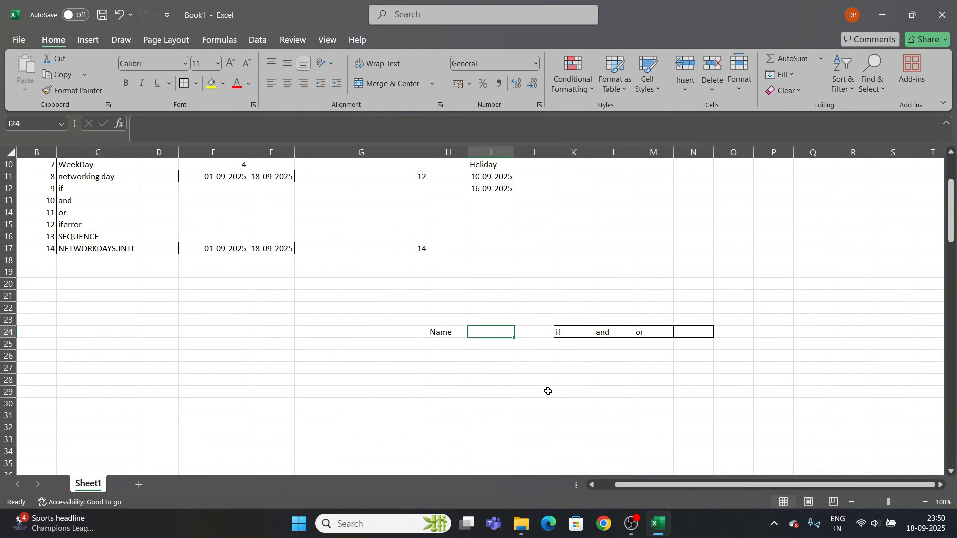
pyautogui.write('Salary')
pyautogui.press('Tab')
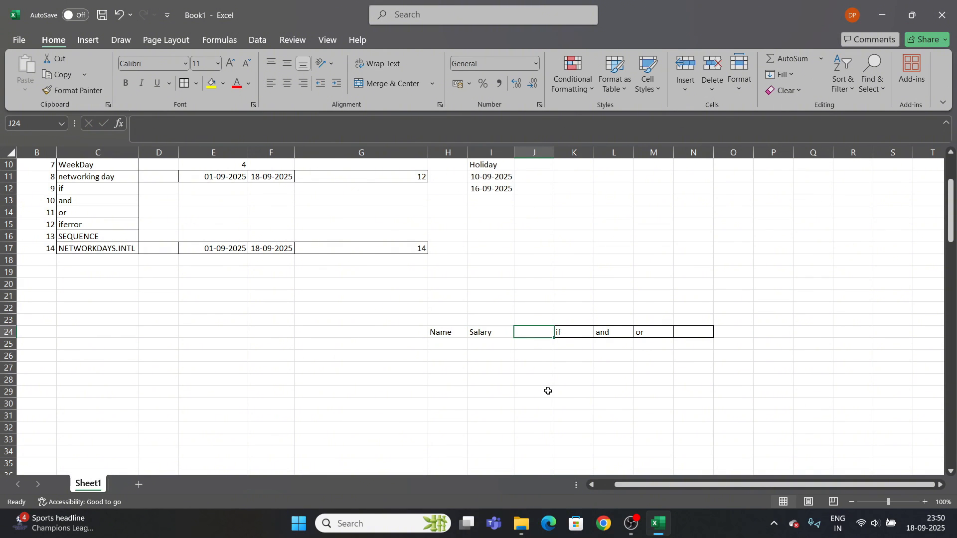
pyautogui.write('Age')
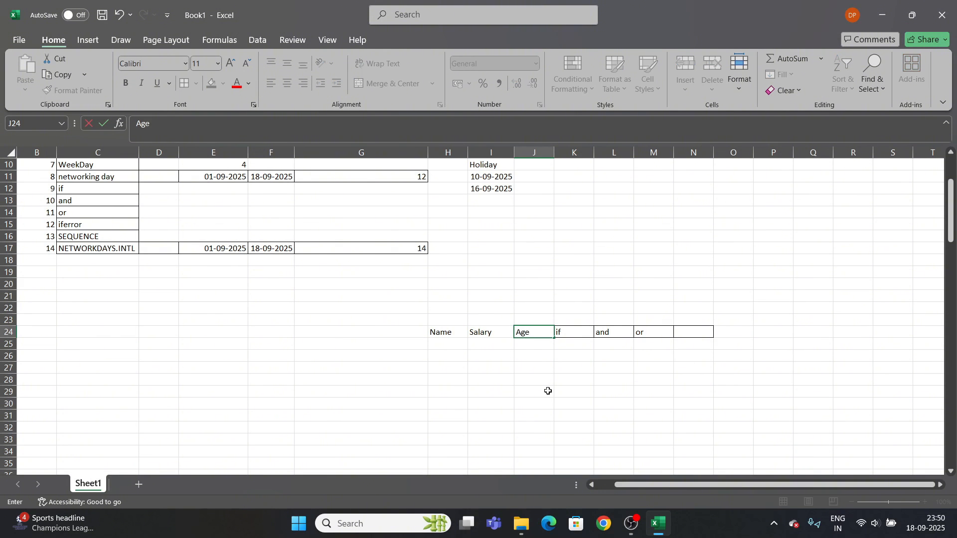
pyautogui.press('Return')
# Apply all borders to the heading row H24:N24
pyautogui.click(447, 330)
pyautogui.moveTo(447, 330); pyautogui.dragTo(704, 335)
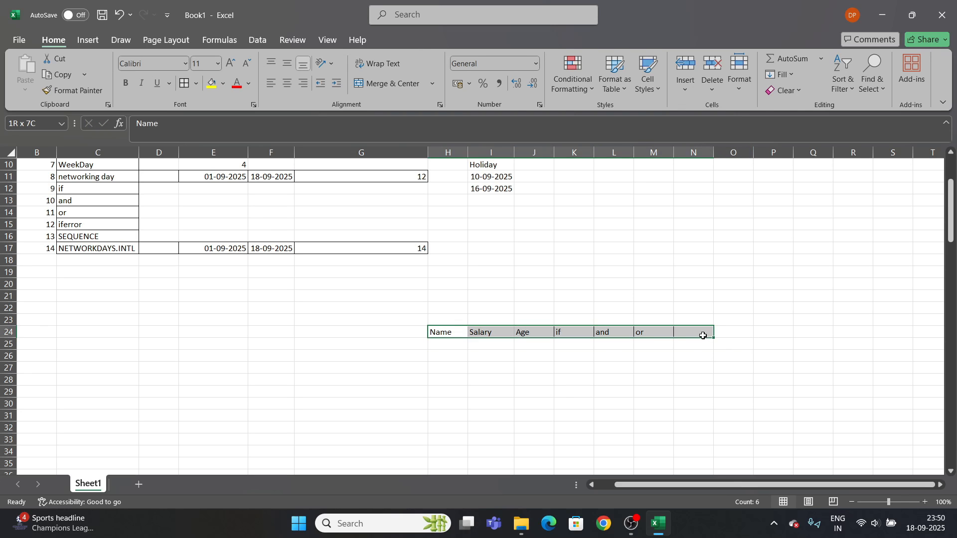
pyautogui.hotkey('alt', 'h')
pyautogui.press('b')
pyautogui.press('a')
# Fill the if, and and or headings in K24:M24 yellow and the Name, Salary and Age headings in H24:J24 light grey
pyautogui.moveTo(562, 330); pyautogui.dragTo(660, 332)
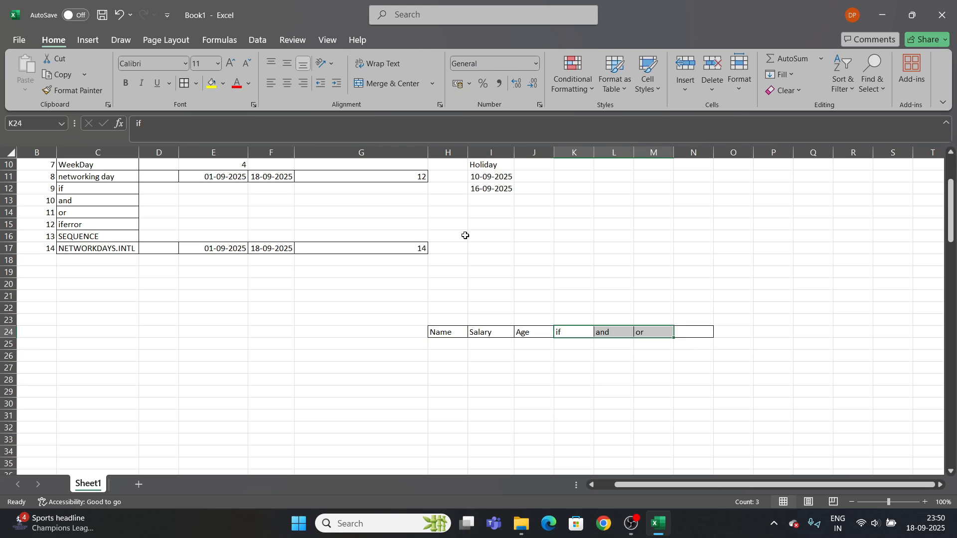
pyautogui.click(209, 86)
pyautogui.moveTo(449, 332); pyautogui.dragTo(534, 332)
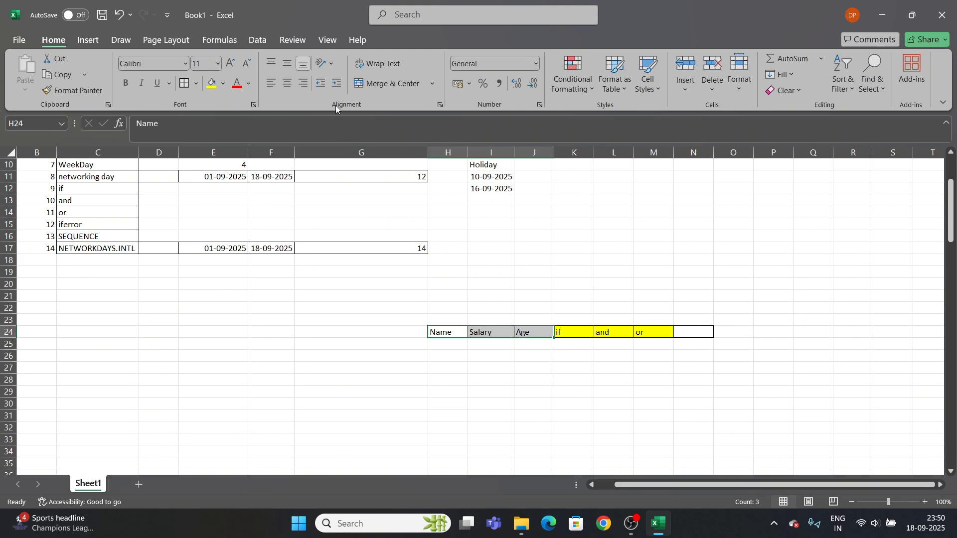
pyautogui.click(222, 87)
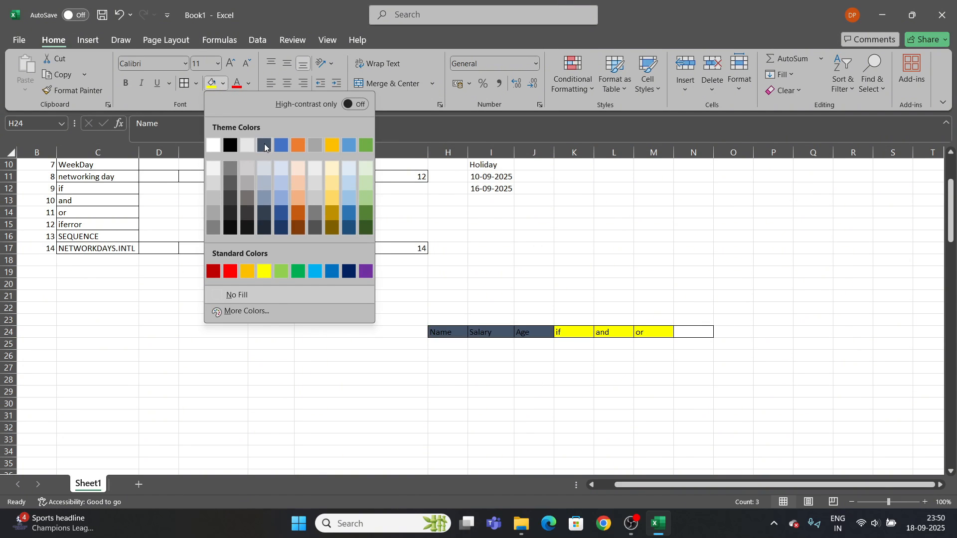
pyautogui.click(248, 167)
pyautogui.click(510, 395)
# Enter four first names in H25:H28 under the Name heading
pyautogui.click(448, 344)
pyautogui.write('Devender')
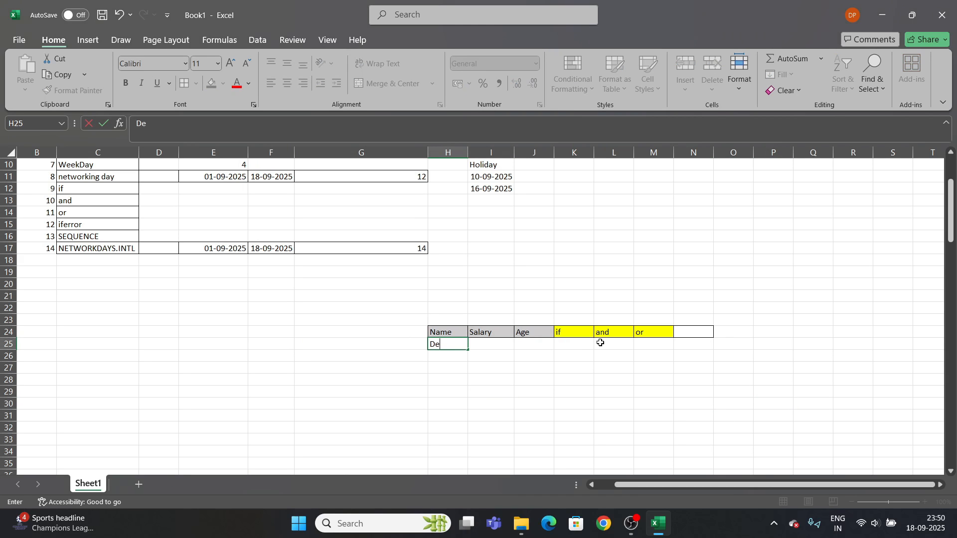
pyautogui.press('Return')
pyautogui.write('Dee')
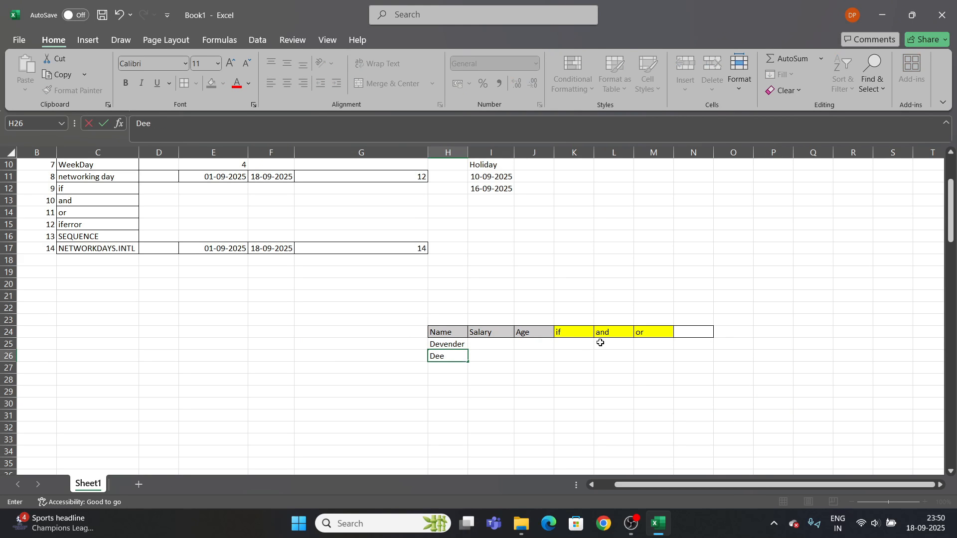
pyautogui.write('pak')
pyautogui.press('Return')
pyautogui.write('Amit')
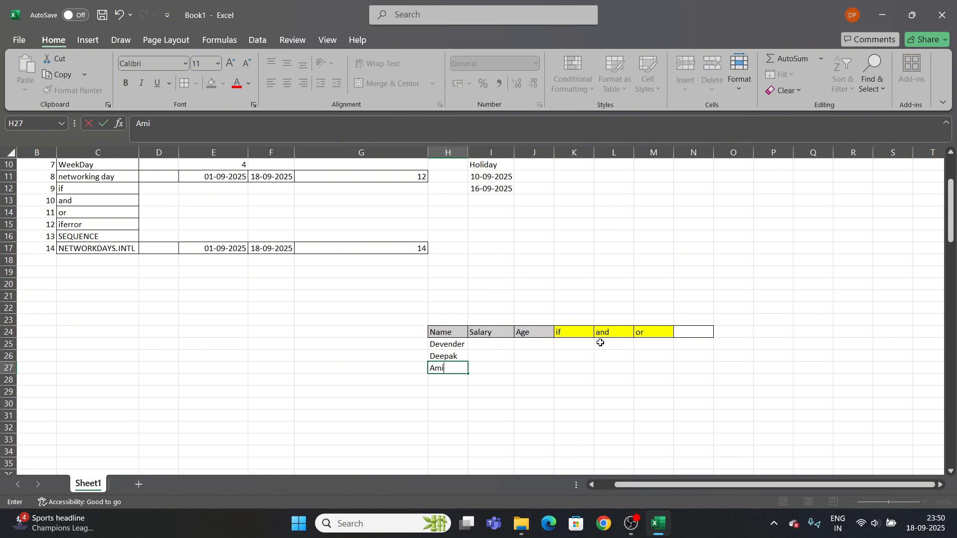
pyautogui.hotkey('ctrl', 'Return')
pyautogui.press('Return')
pyautogui.write('Ghanshyam')
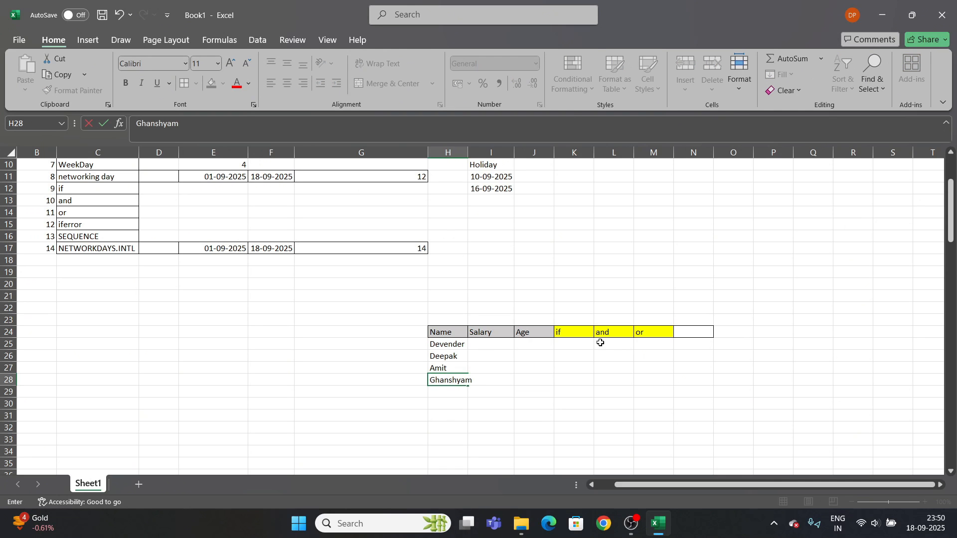
pyautogui.press('Return')
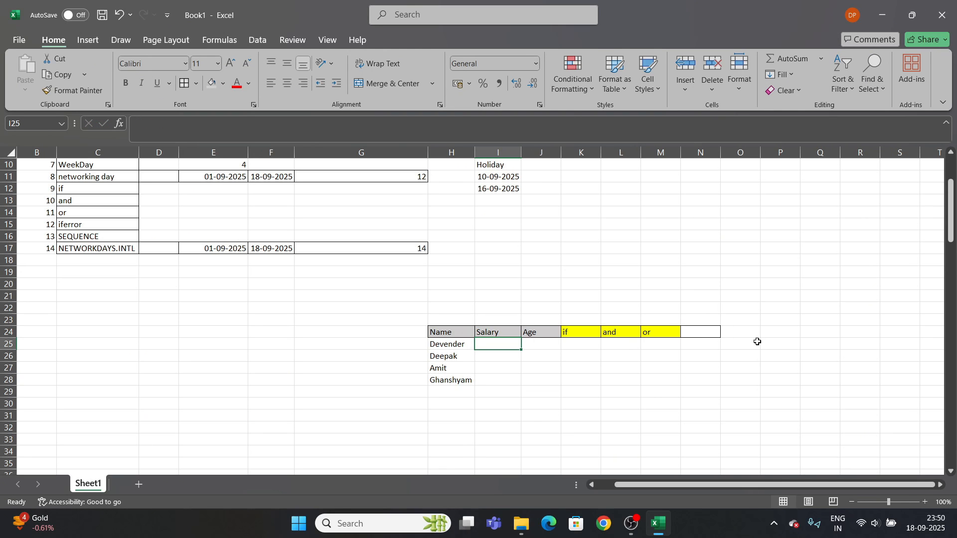
# Enter the salaries 100, 10001, 1002 and 1003 in I25:I28
pyautogui.write('100')
pyautogui.press('Return')
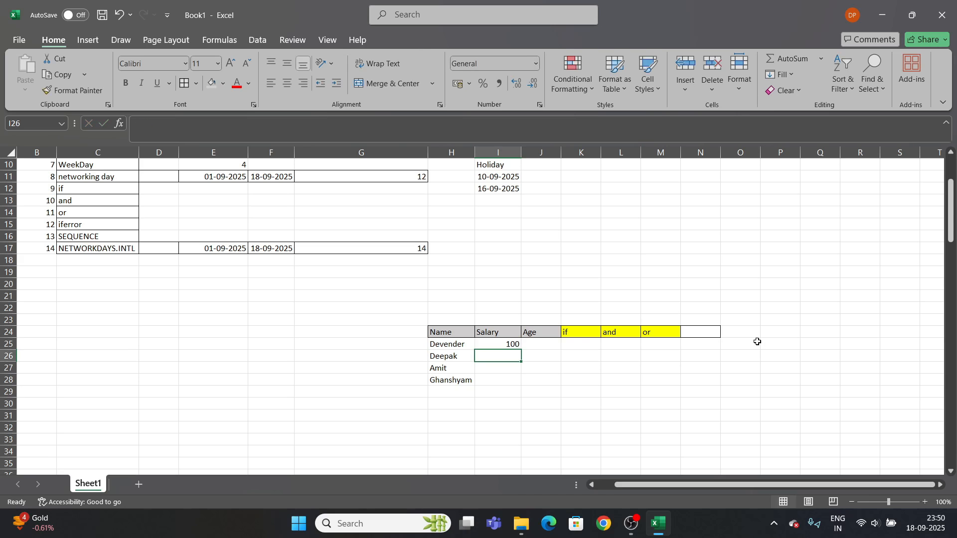
pyautogui.write('10001')
pyautogui.press('Return')
pyautogui.write('1002')
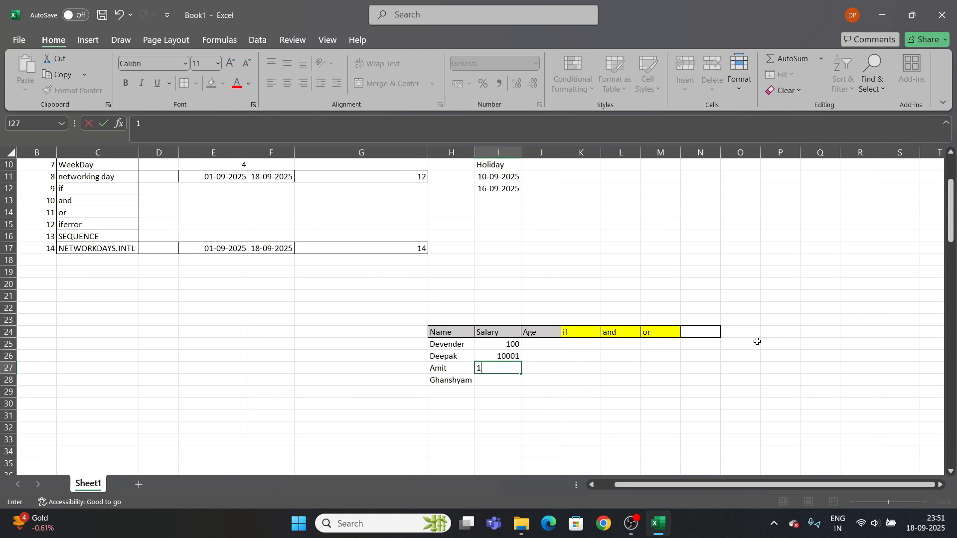
pyautogui.press('Return')
pyautogui.write('1003')
pyautogui.press('Return')
pyautogui.click(502, 356)
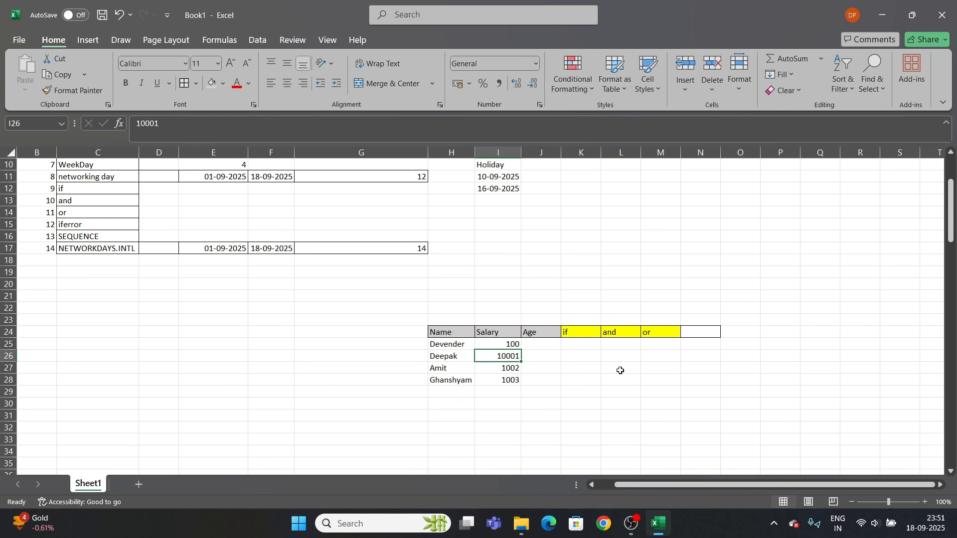
pyautogui.click(542, 344)
pyautogui.write('=')
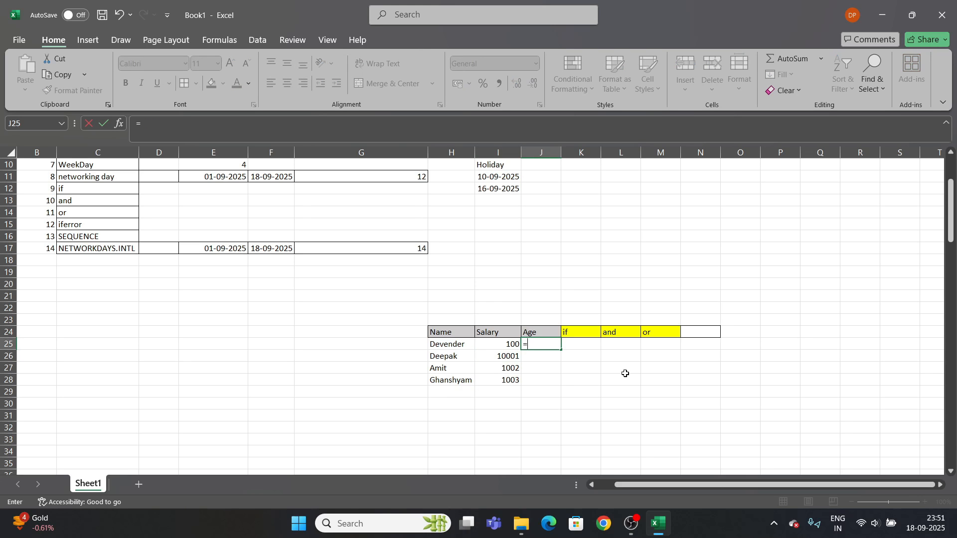
pyautogui.write('rand')
pyautogui.press('Return')
pyautogui.press('Up')
# Generate random ages with =RANDBETWEEN(25,30) in J25 and fill the formula down to J28
pyautogui.write('=rand')
pyautogui.press('Down')
pyautogui.press('Down')
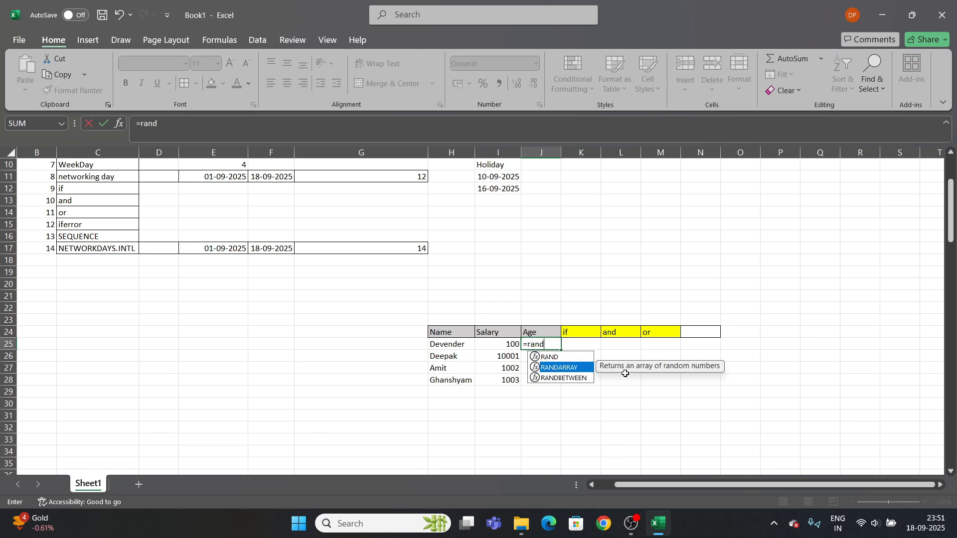
pyautogui.press('Tab')
pyautogui.write('25')
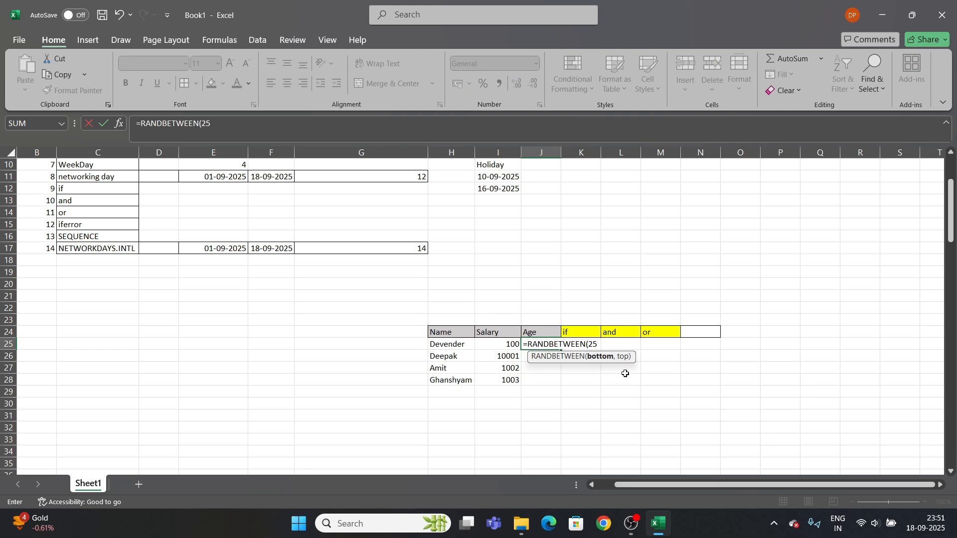
pyautogui.write(',30)')
pyautogui.press('Return')
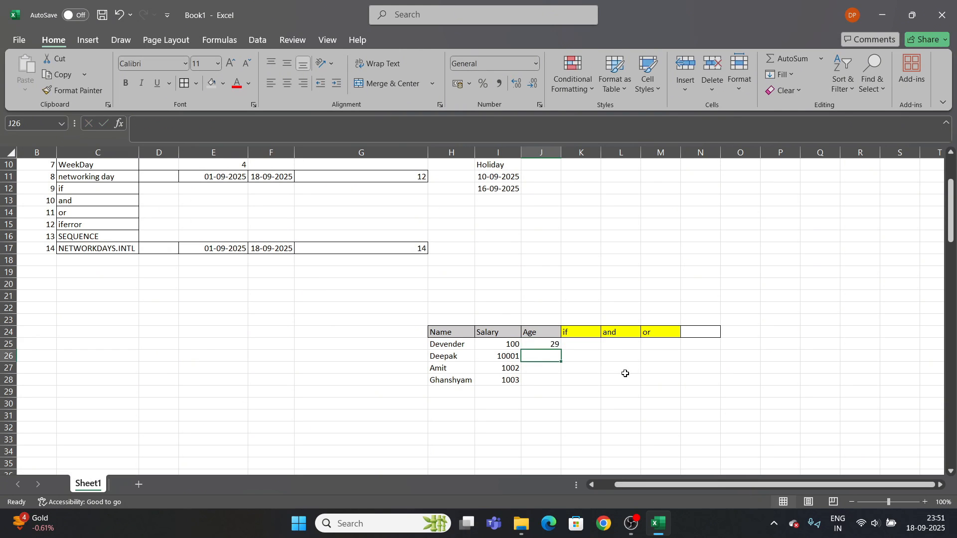
pyautogui.press('Up')
pyautogui.moveTo(560, 350); pyautogui.dragTo(563, 384)
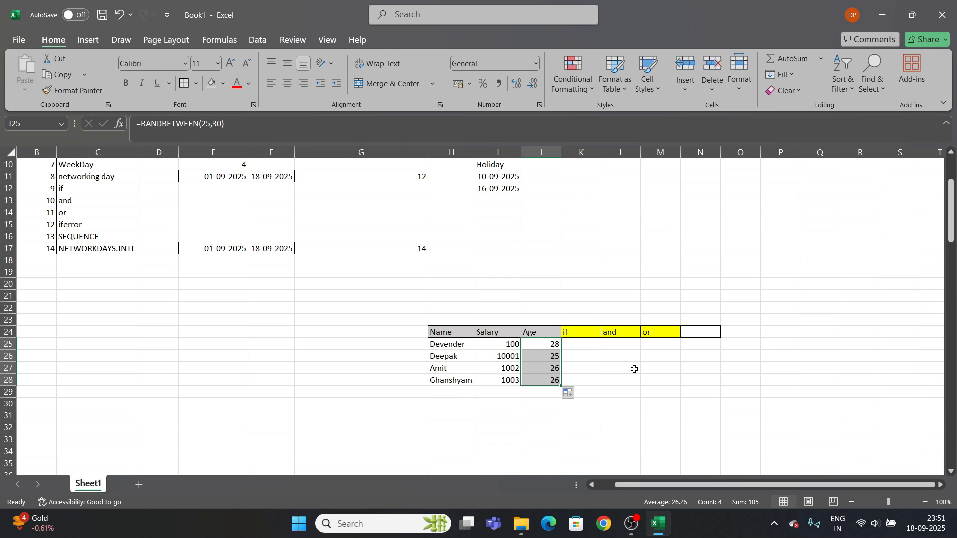
# Convert the random age formulas in J25:J28 to fixed values by copying them and pasting values only in place
pyautogui.hotkey('ctrl', 'c')
pyautogui.press('alt')
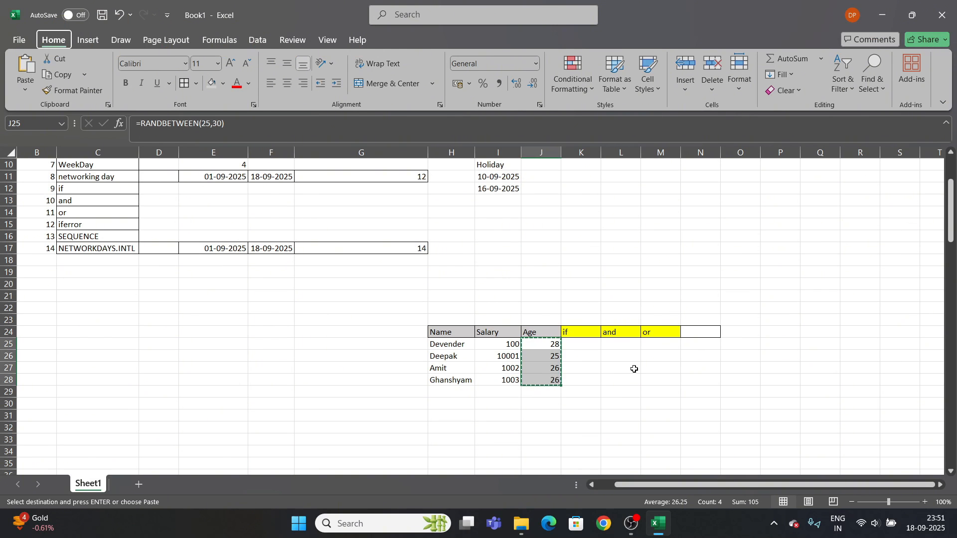
pyautogui.press('h')
pyautogui.press('v')
pyautogui.press('v')
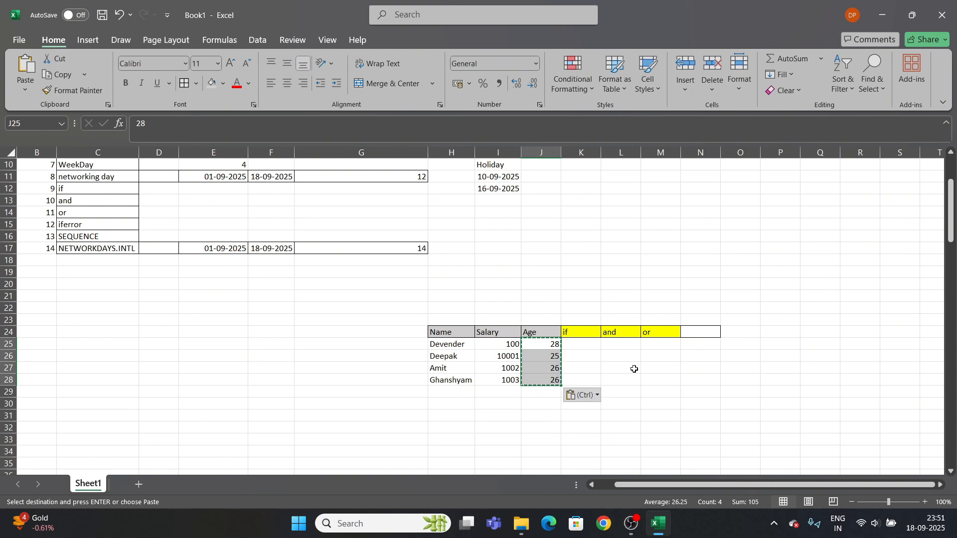
pyautogui.click(629, 368)
pyautogui.click(539, 349)
pyautogui.press('Escape')
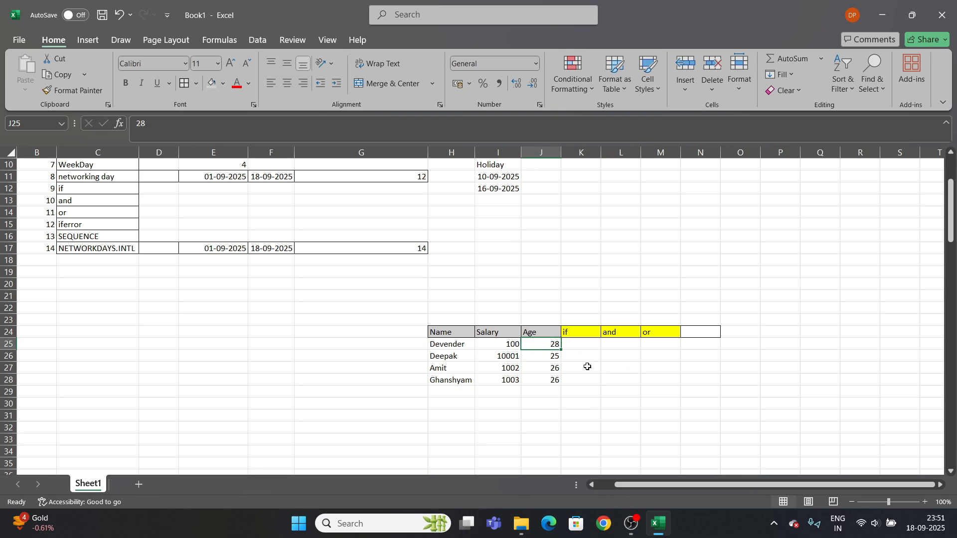
pyautogui.click(604, 365)
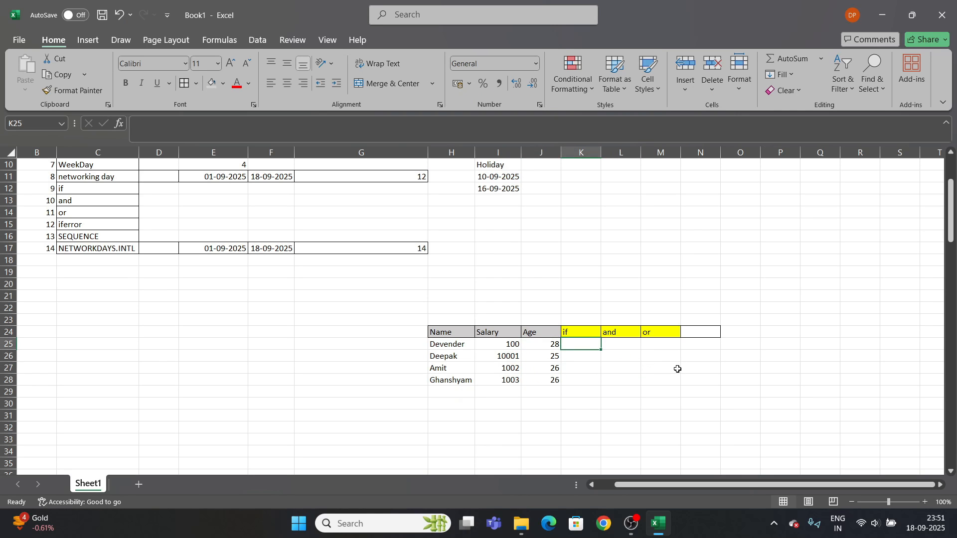
pyautogui.click(642, 358)
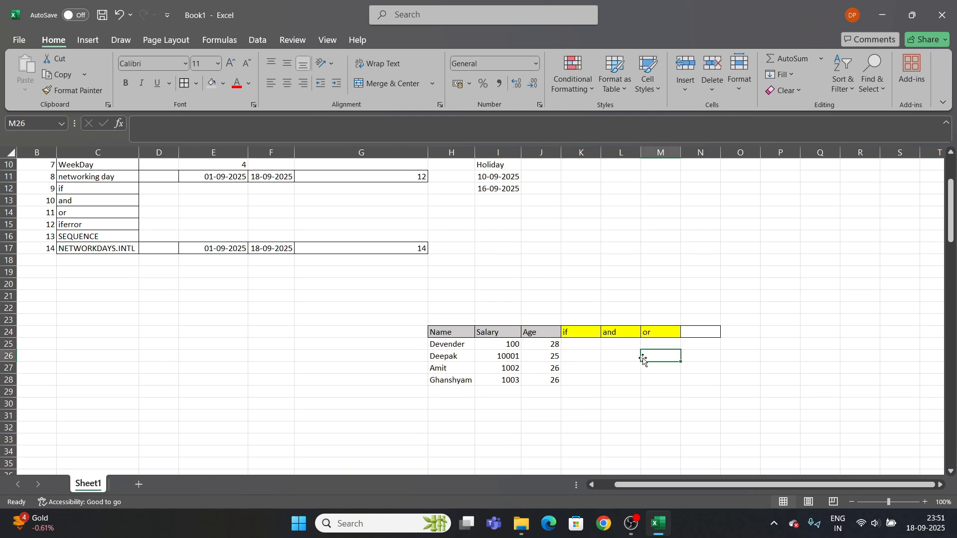
pyautogui.click(598, 348)
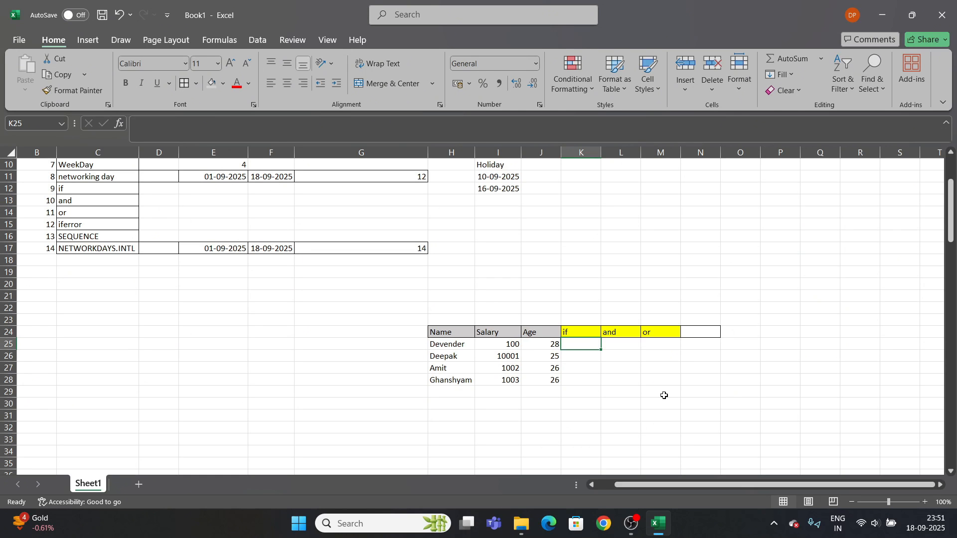
pyautogui.press('Right')
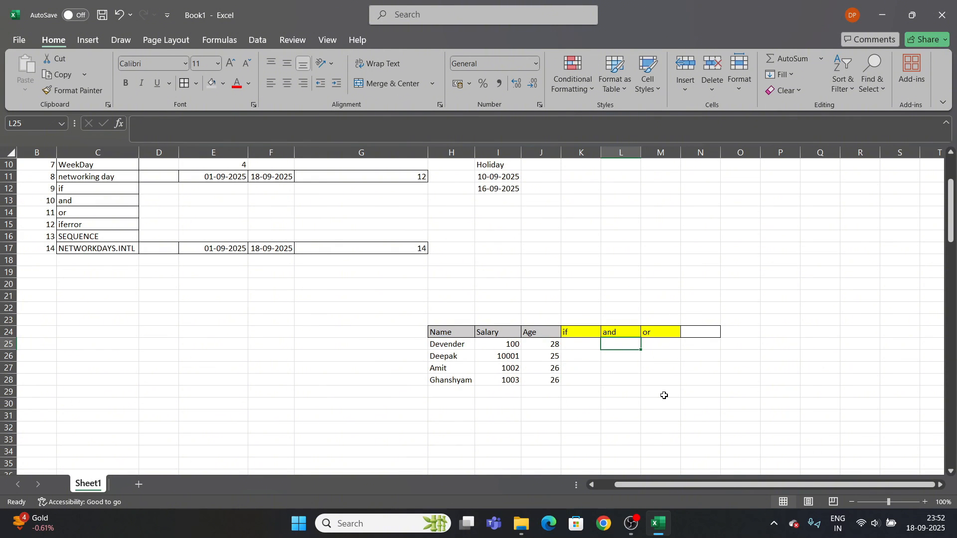
pyautogui.click(587, 347)
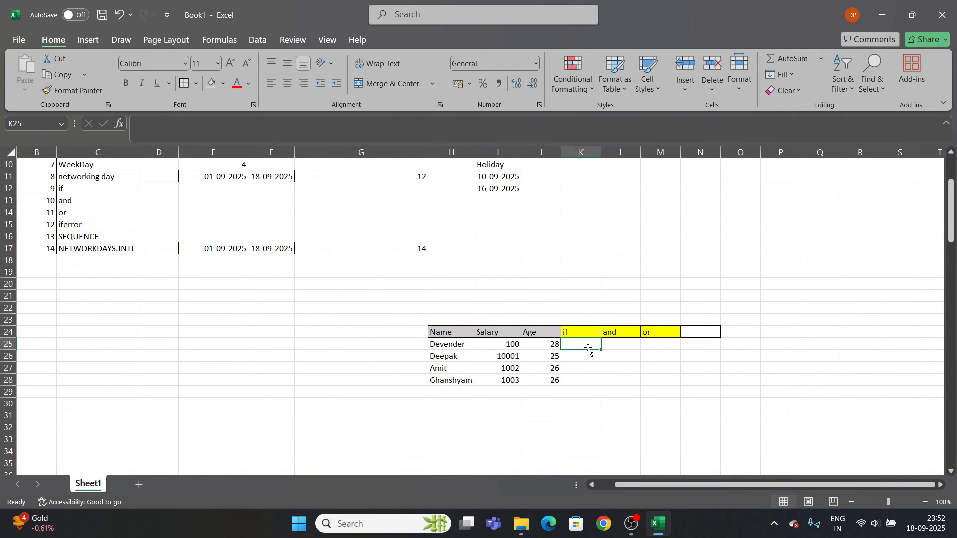
pyautogui.click(614, 389)
# Enter =IF(I25>750,"Big","Small") in K25 to classify the first person's salary
pyautogui.click(586, 346)
pyautogui.write('=if')
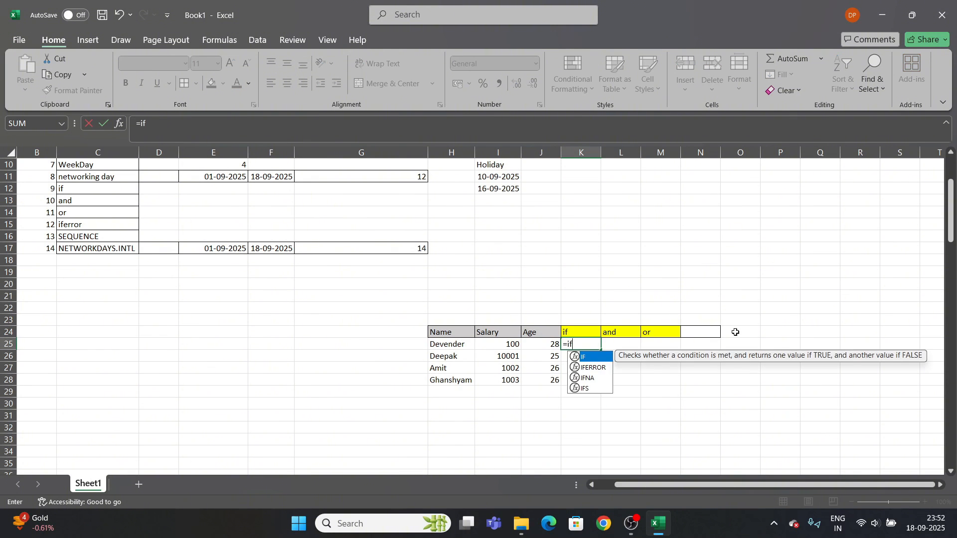
pyautogui.press('Tab')
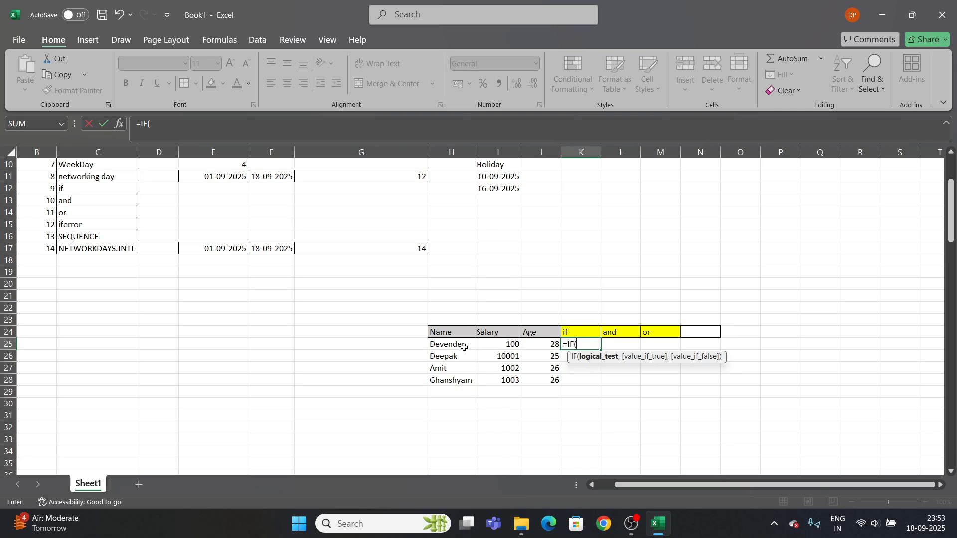
pyautogui.click(487, 347)
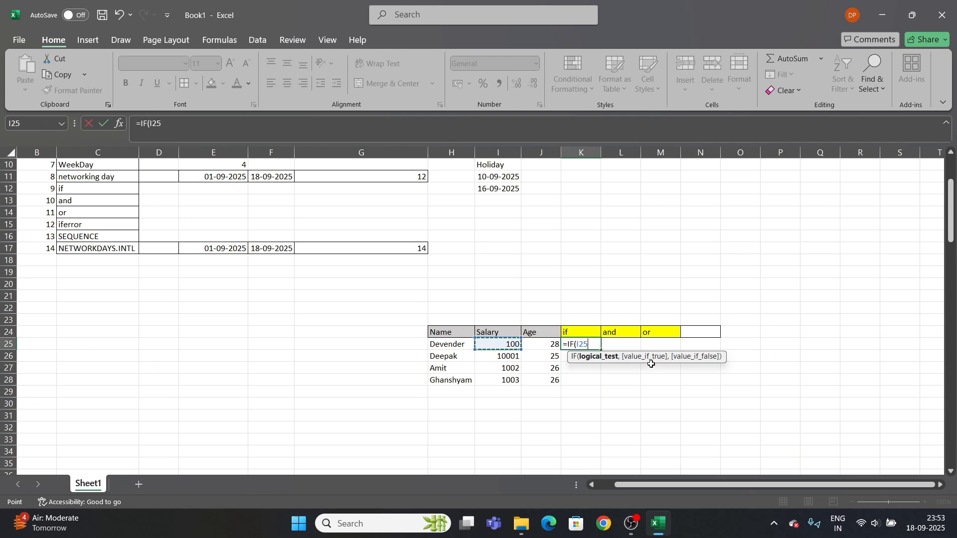
pyautogui.write('7')
pyautogui.press('BackSpace')
pyautogui.write('>750,')
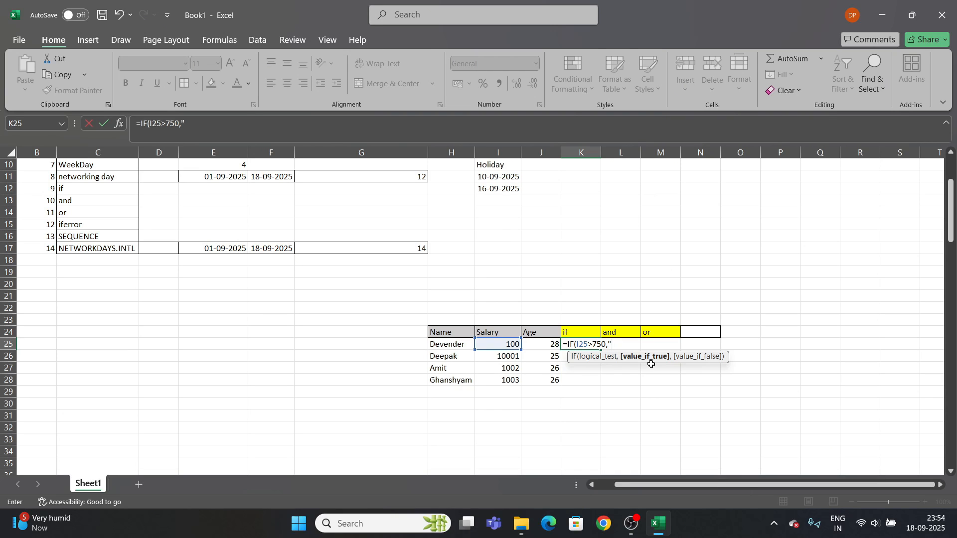
pyautogui.write('Big",')
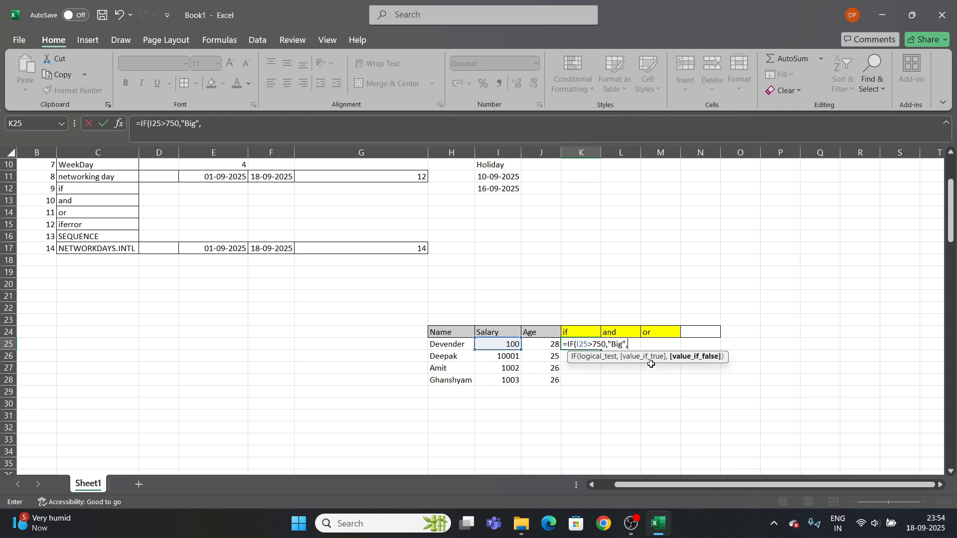
pyautogui.write('"Small")')
pyautogui.press('Return')
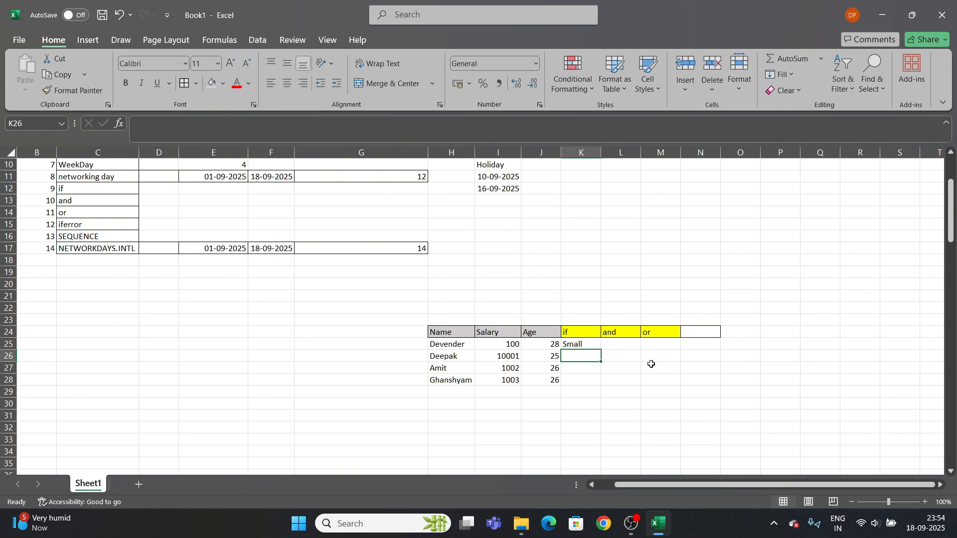
# Fill the IF formula from K25 down to K28
pyautogui.click(587, 346)
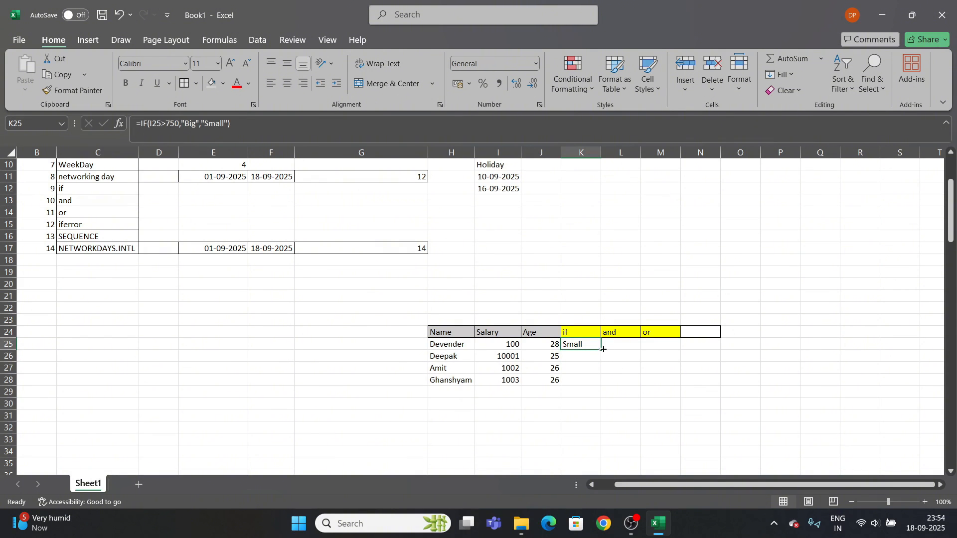
pyautogui.doubleClick(600, 350)
pyautogui.moveTo(586, 355); pyautogui.dragTo(594, 378)
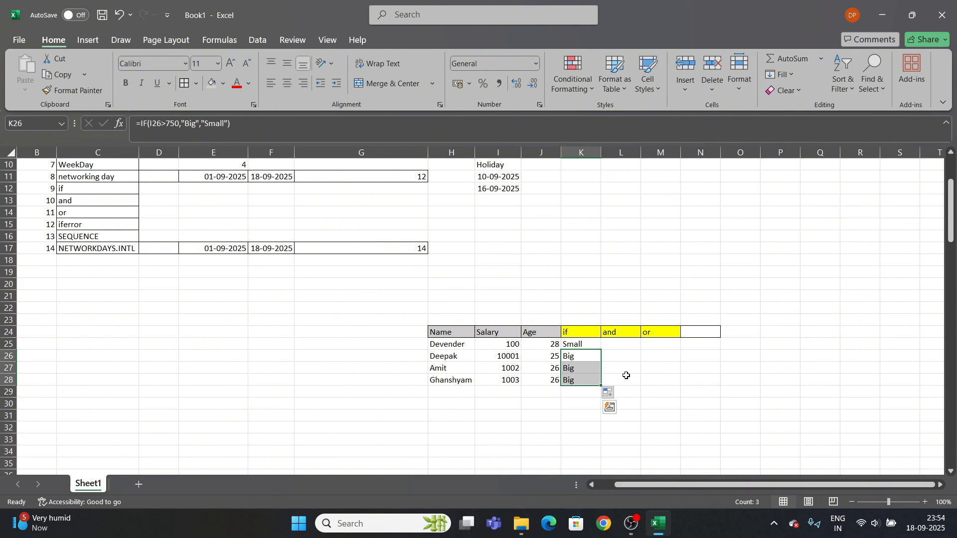
pyautogui.click(627, 371)
# Enter =AND(I25>750,J25>20) in L25 to test salary and age together
pyautogui.click(616, 345)
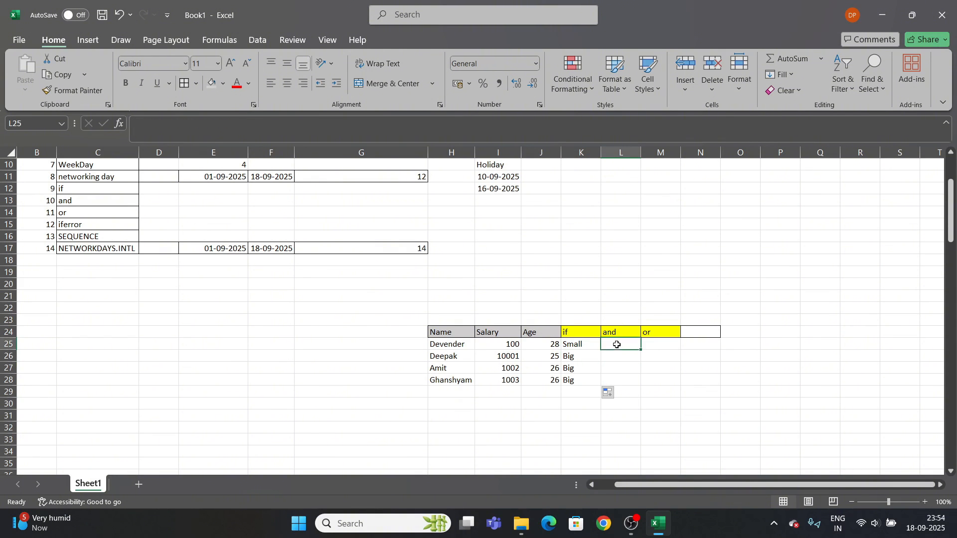
pyautogui.write('=and')
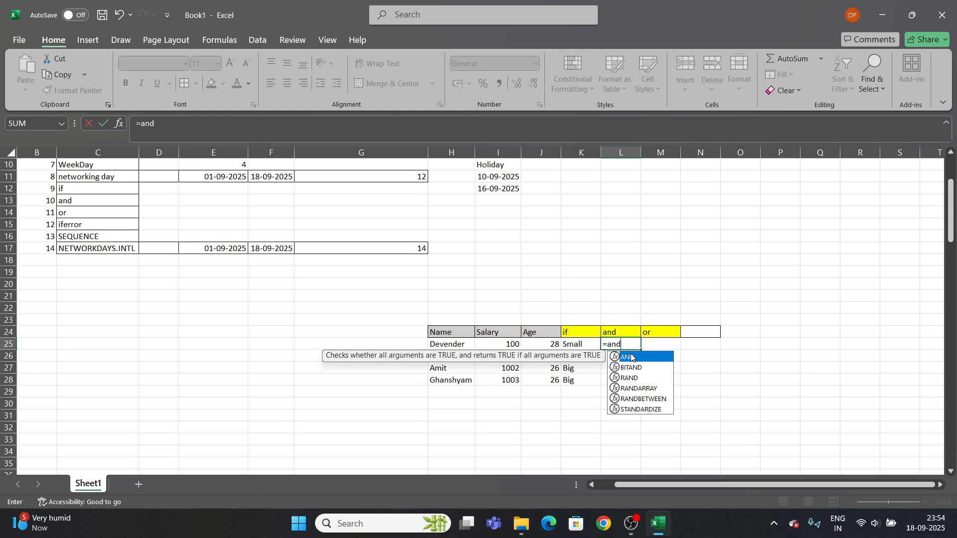
pyautogui.press('Tab')
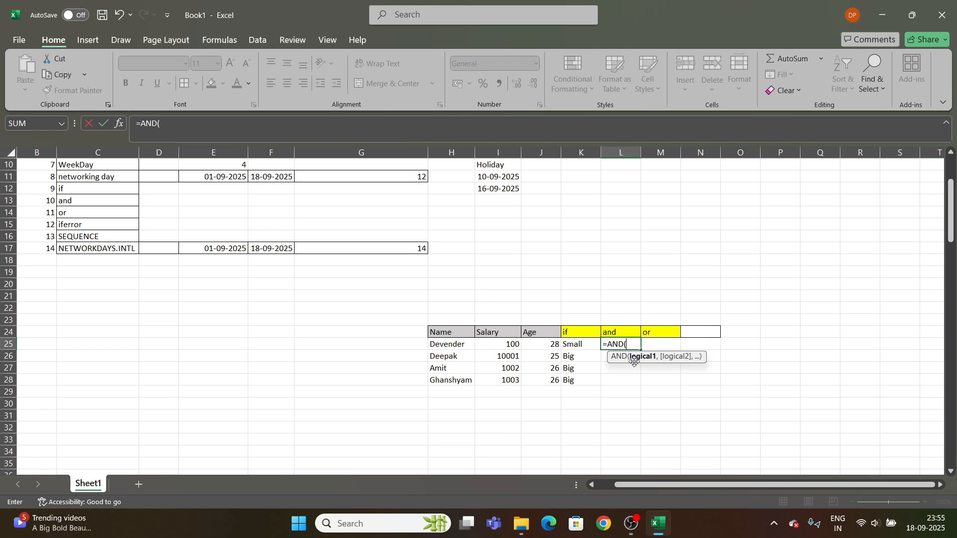
pyautogui.click(504, 343)
pyautogui.write('>750')
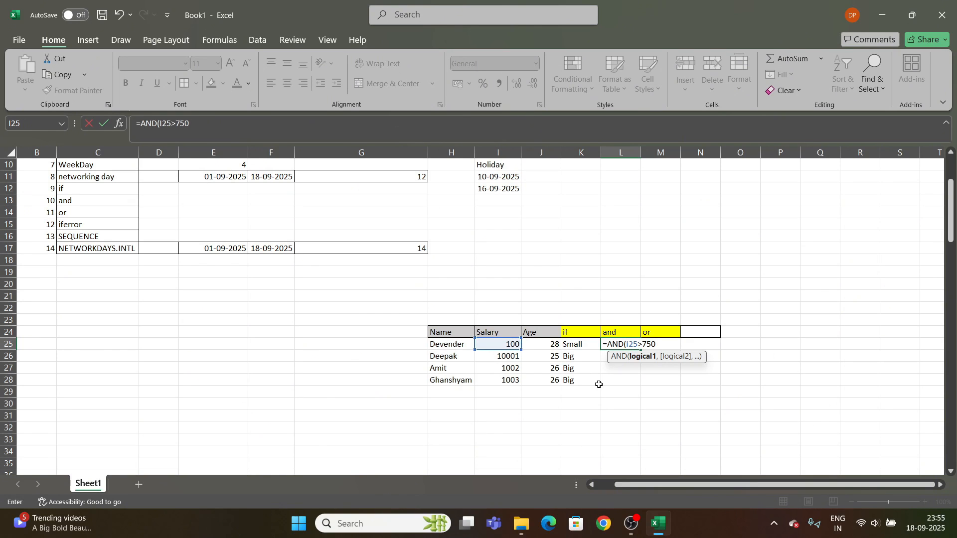
pyautogui.write(',')
pyautogui.click(528, 343)
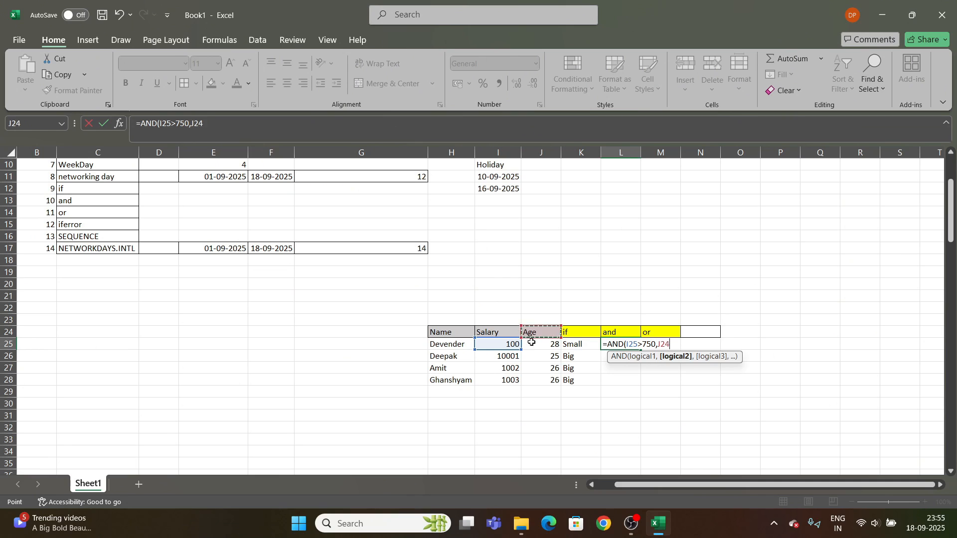
pyautogui.write('>20')
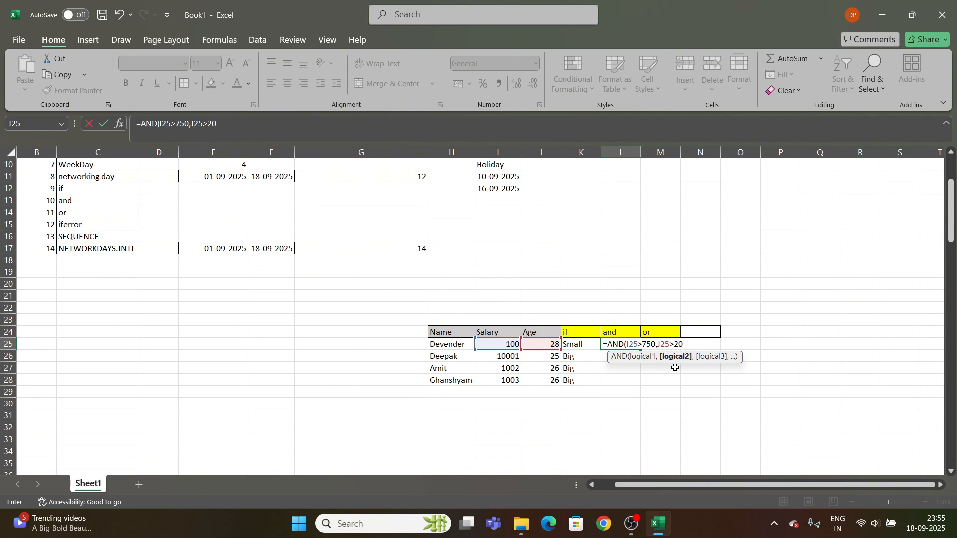
pyautogui.write(')')
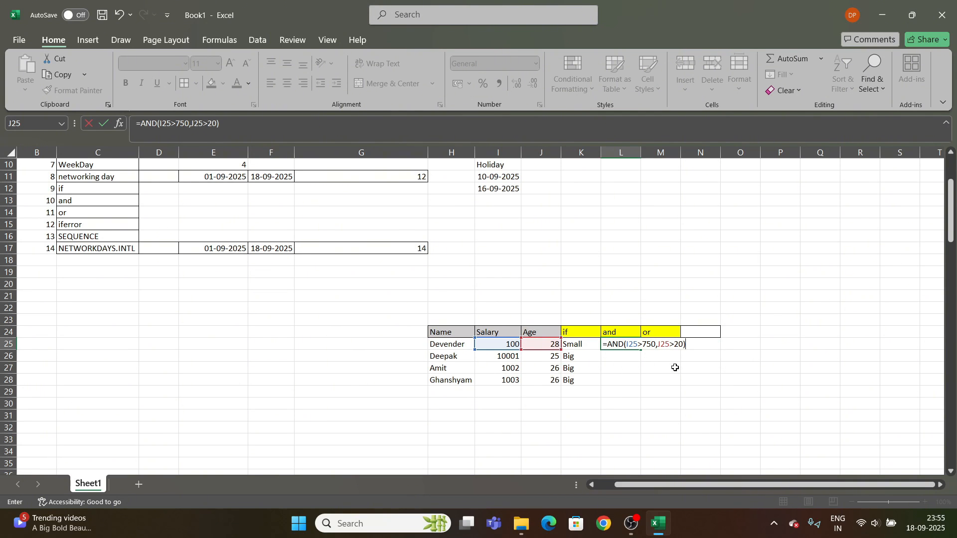
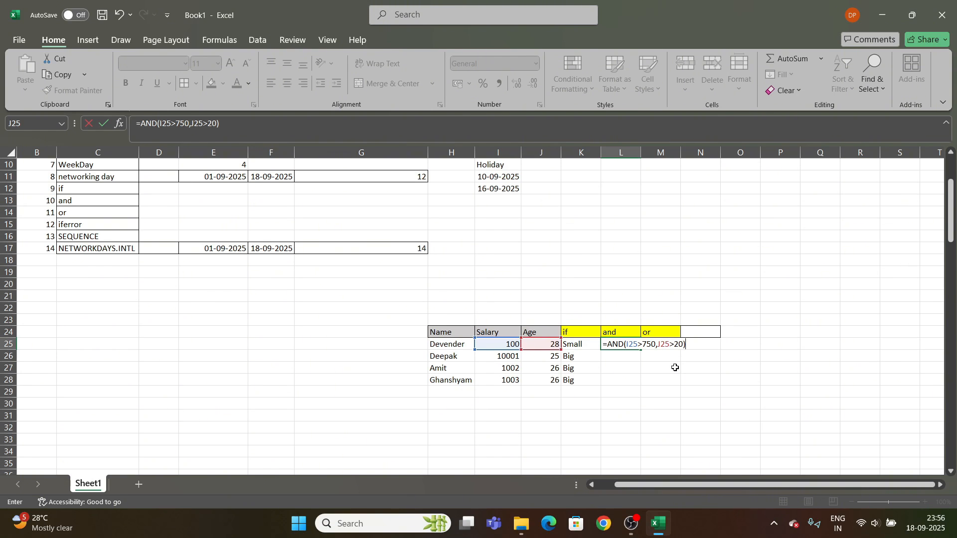
pyautogui.press('Return')
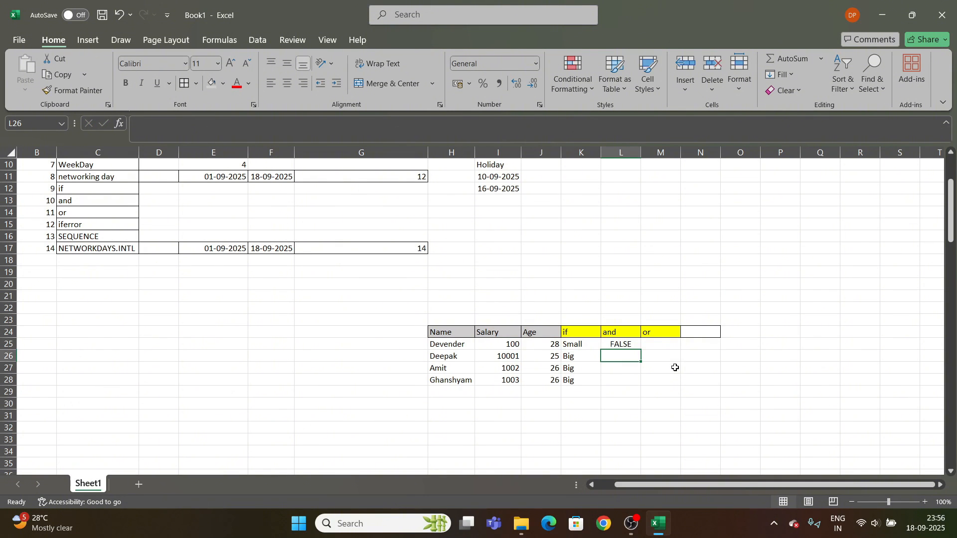
# Check the AND formula in L25 against the salary and age cells and fill it down to L28
pyautogui.moveTo(506, 358); pyautogui.dragTo(553, 367)
pyautogui.click(555, 358)
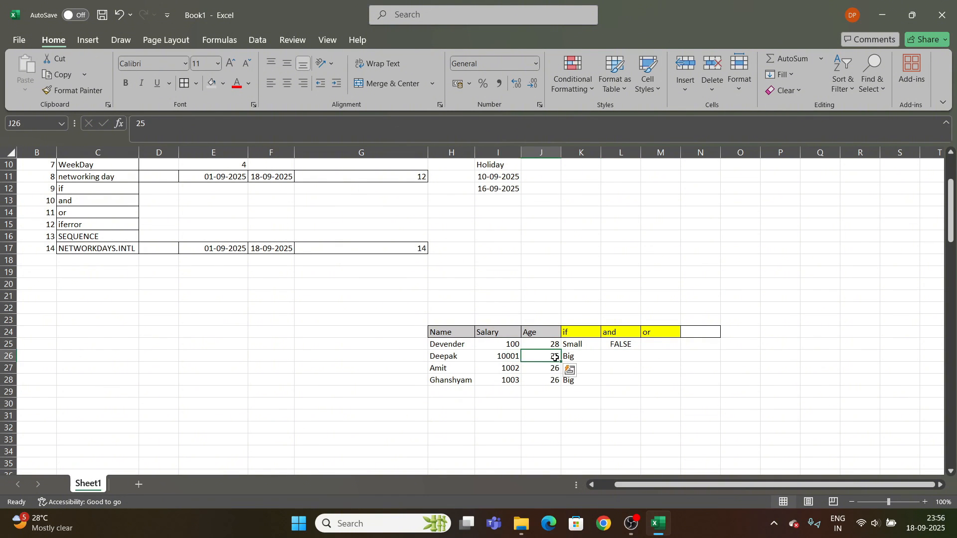
pyautogui.click(620, 344)
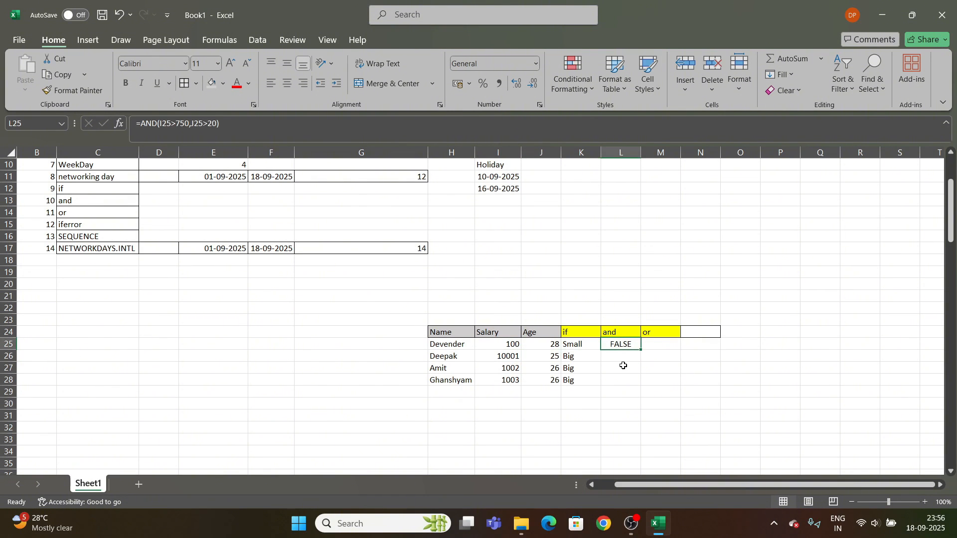
pyautogui.doubleClick(627, 343)
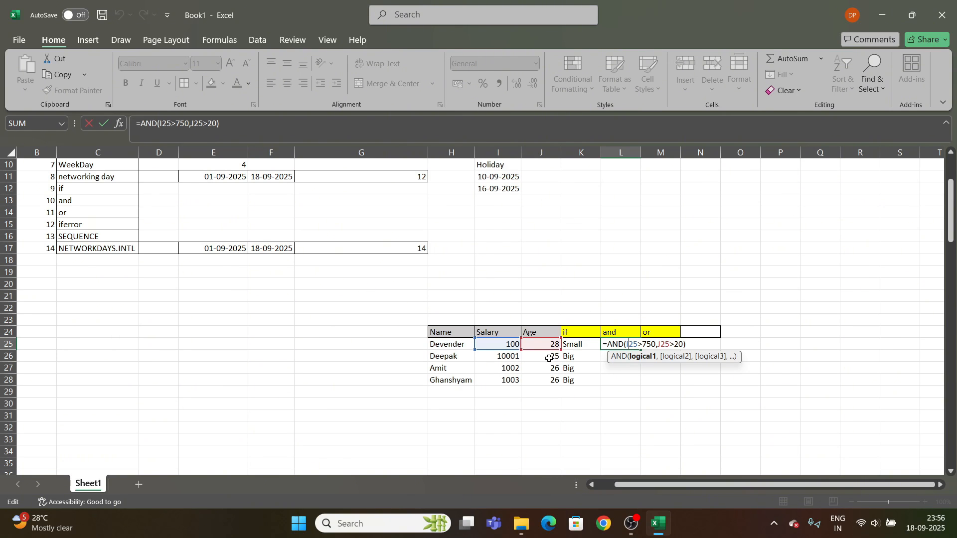
pyautogui.press('Return')
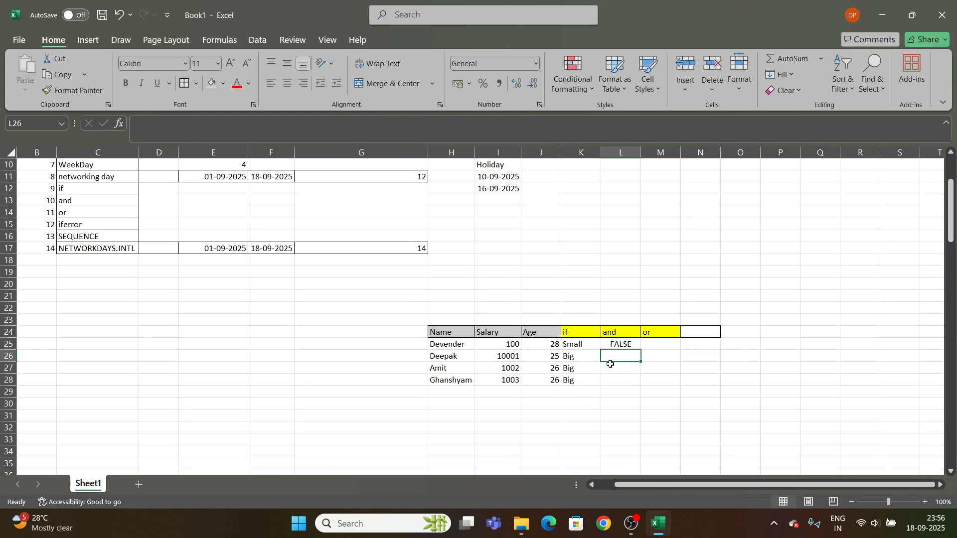
pyautogui.click(628, 341)
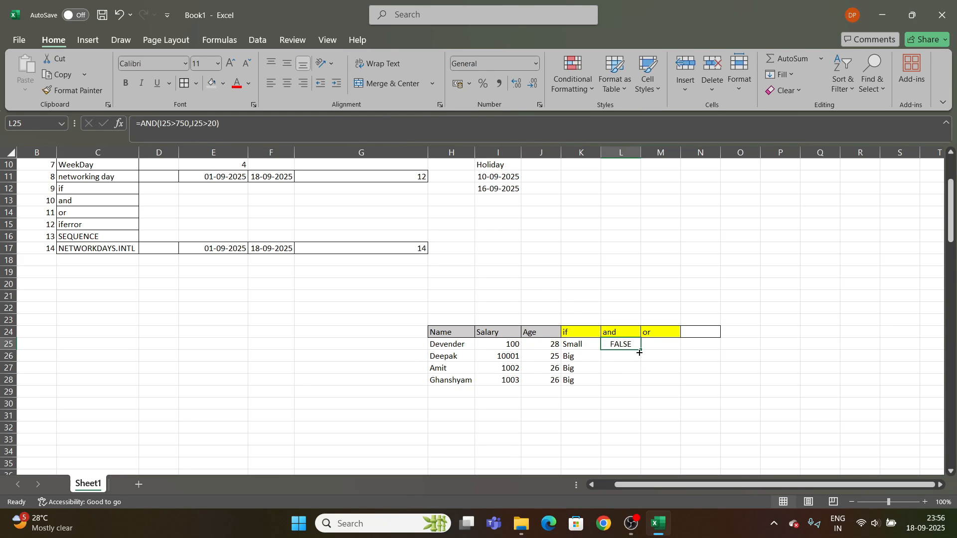
pyautogui.moveTo(642, 351); pyautogui.dragTo(640, 375)
pyautogui.press('Right')
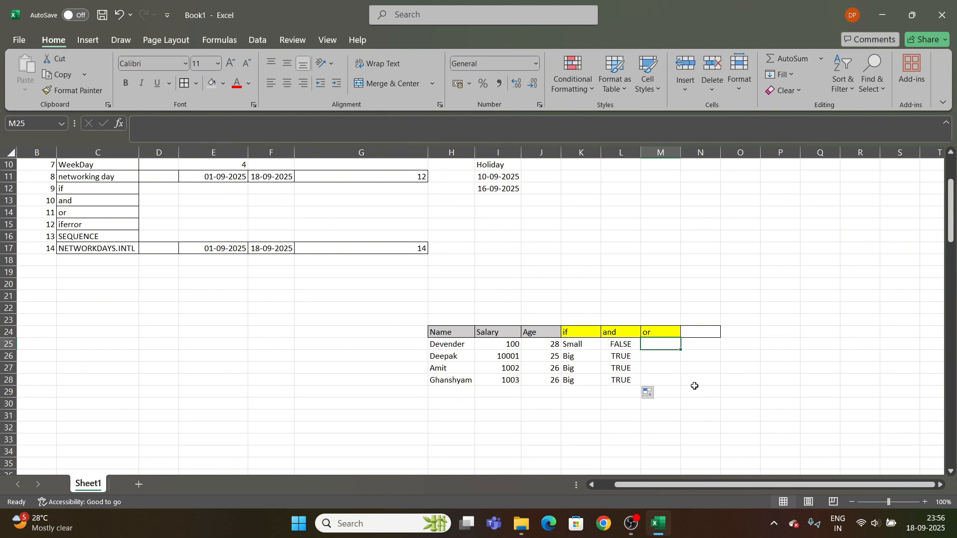
pyautogui.click(620, 341)
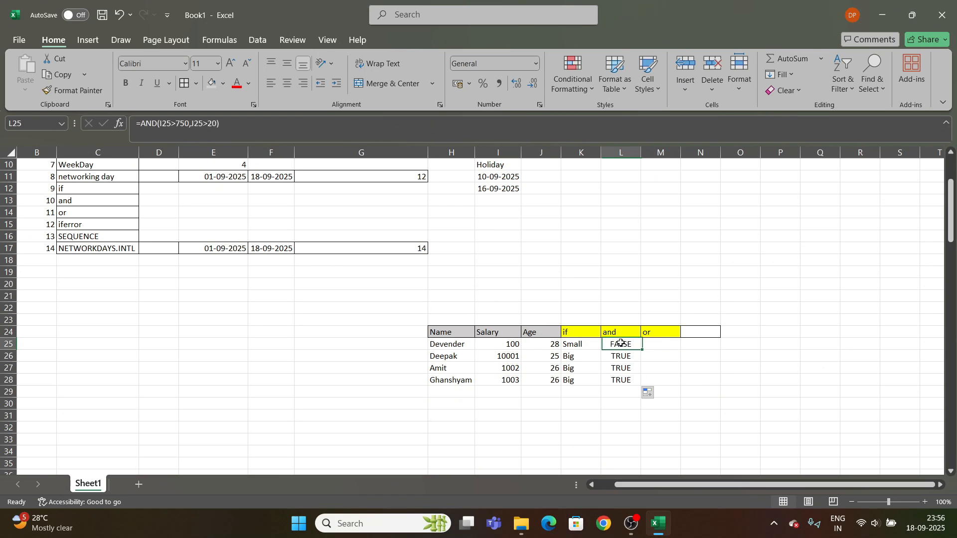
# Enter =OR(I25>750,J25>20) in M25 to test whether either the salary or the age condition holds
pyautogui.click(656, 345)
pyautogui.write('=OR(')
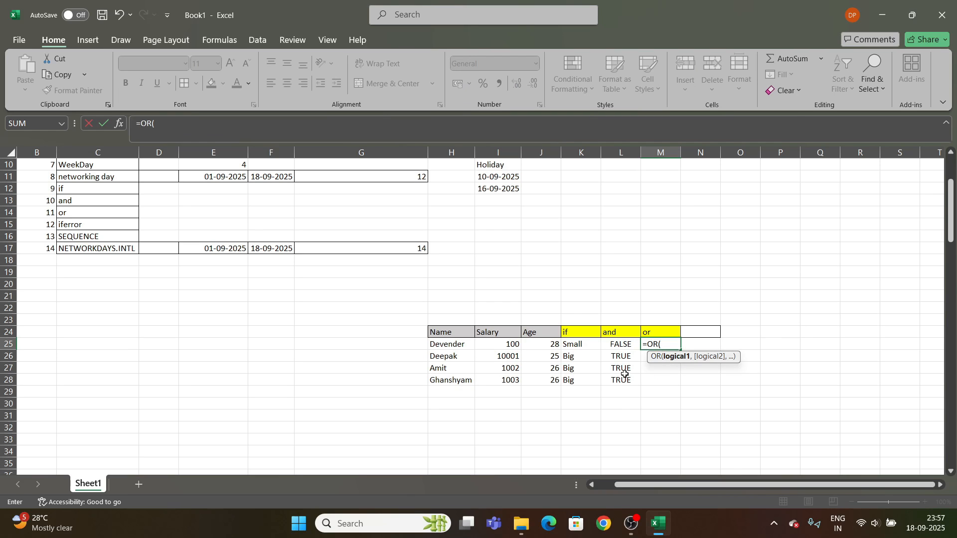
pyautogui.click(493, 344)
pyautogui.write('>')
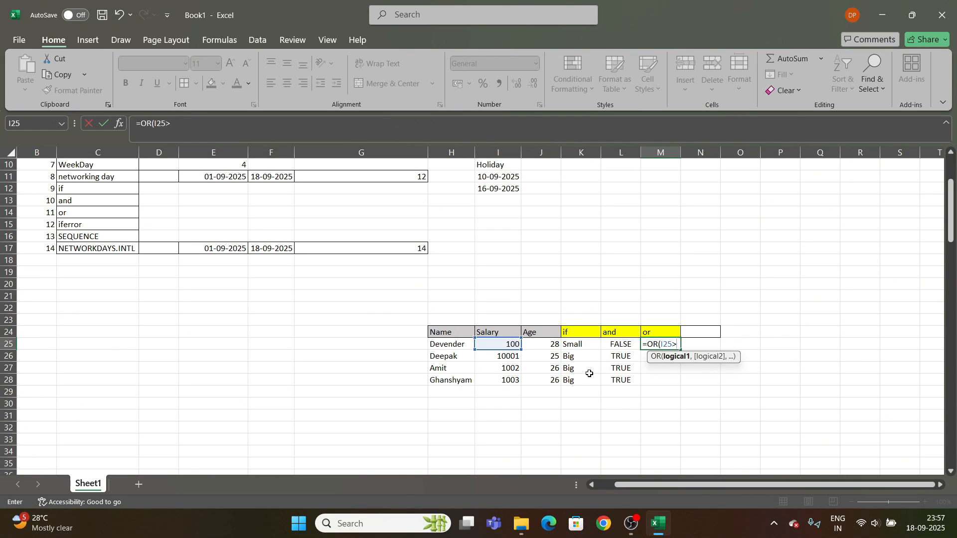
pyautogui.write('750,')
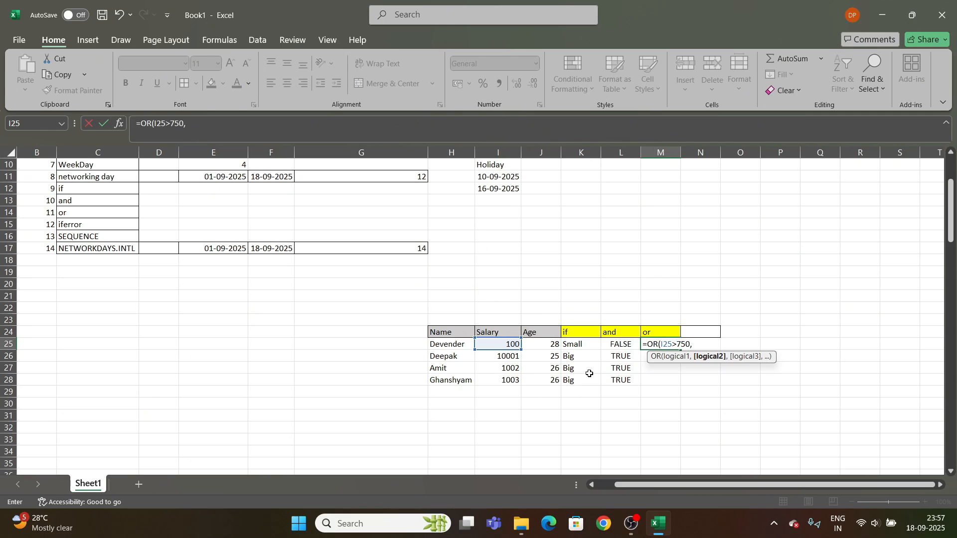
pyautogui.click(542, 344)
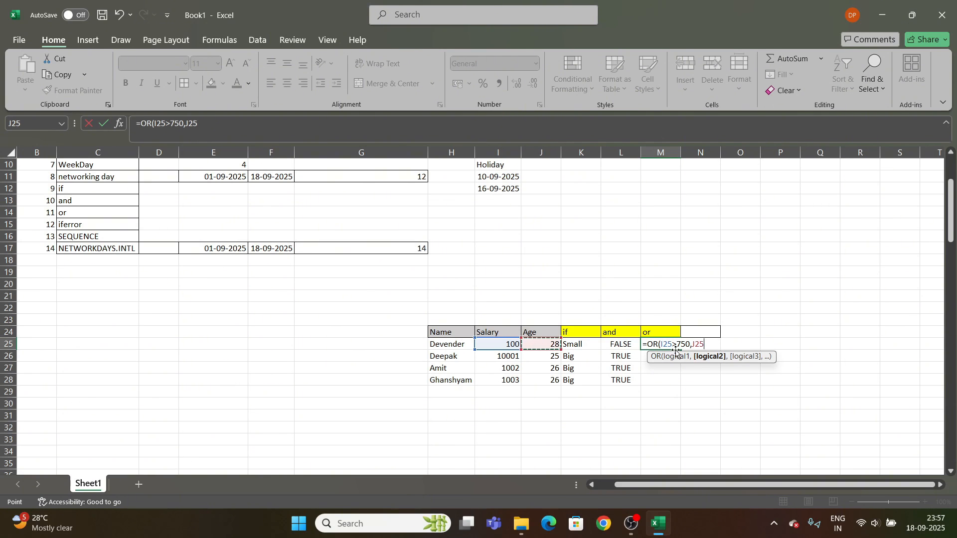
pyautogui.write('>20)')
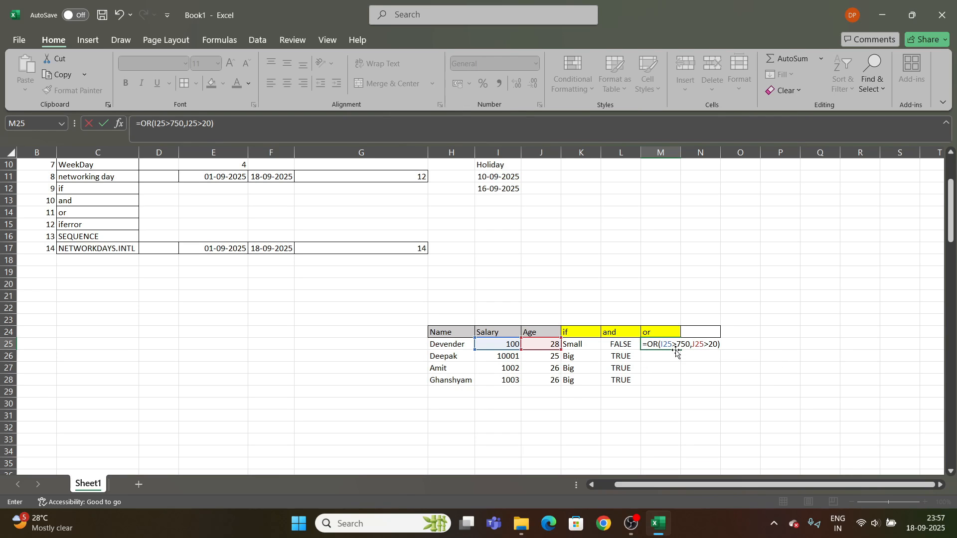
pyautogui.press('Return')
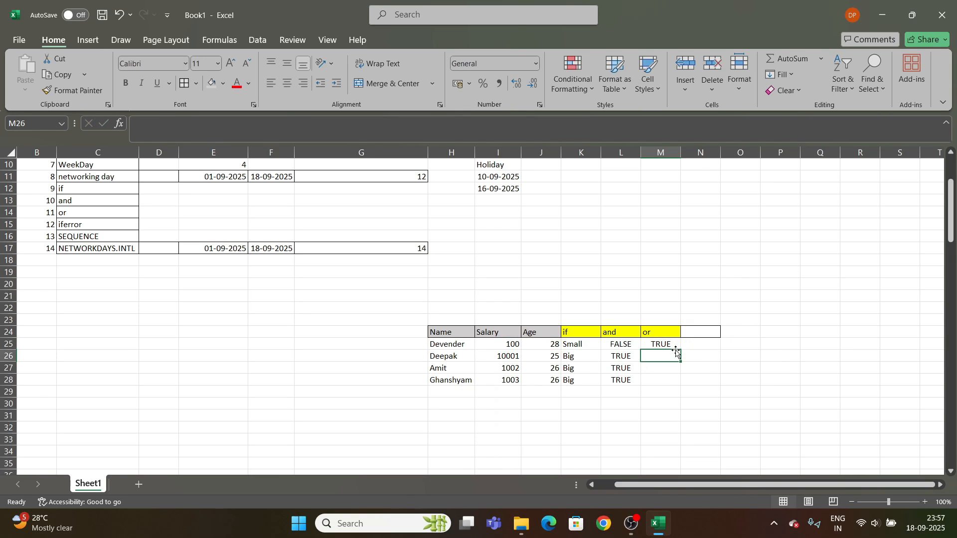
# Fill the OR formula from M25 down to M28
pyautogui.click(668, 343)
pyautogui.moveTo(679, 350); pyautogui.dragTo(688, 386)
pyautogui.click(728, 377)
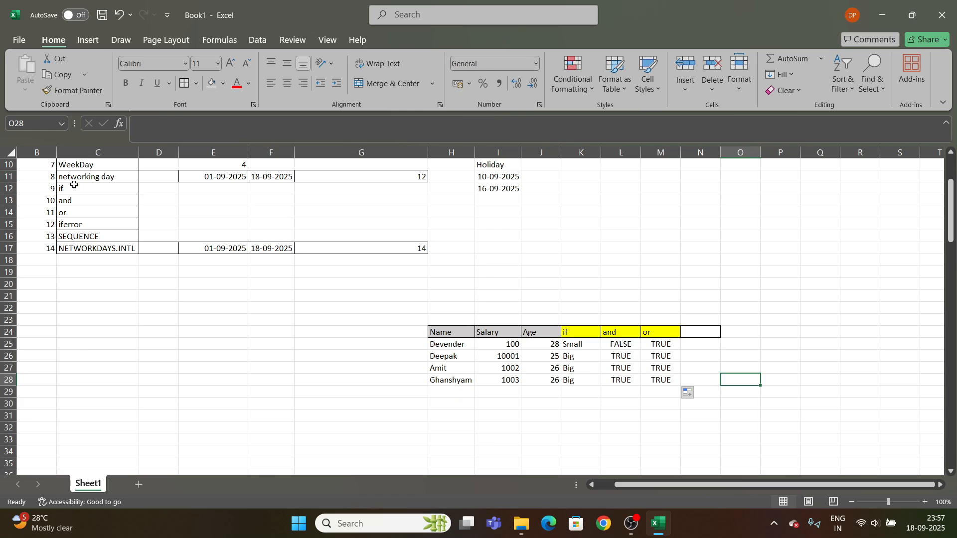
# Add 15 as the next serial number in B18, below the NETWORKDAYS.INTL row of the function list
pyautogui.moveTo(74, 185); pyautogui.dragTo(73, 208)
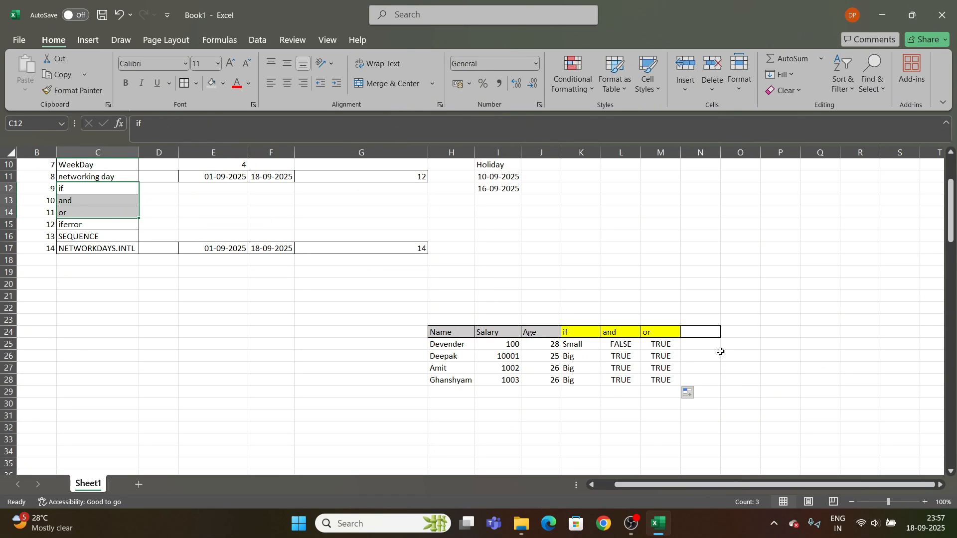
pyautogui.click(94, 227)
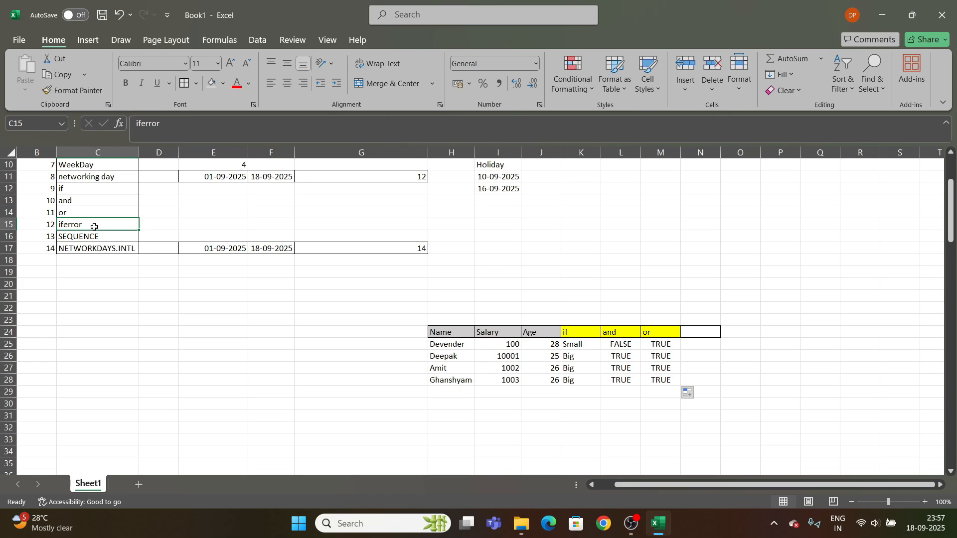
pyautogui.click(35, 257)
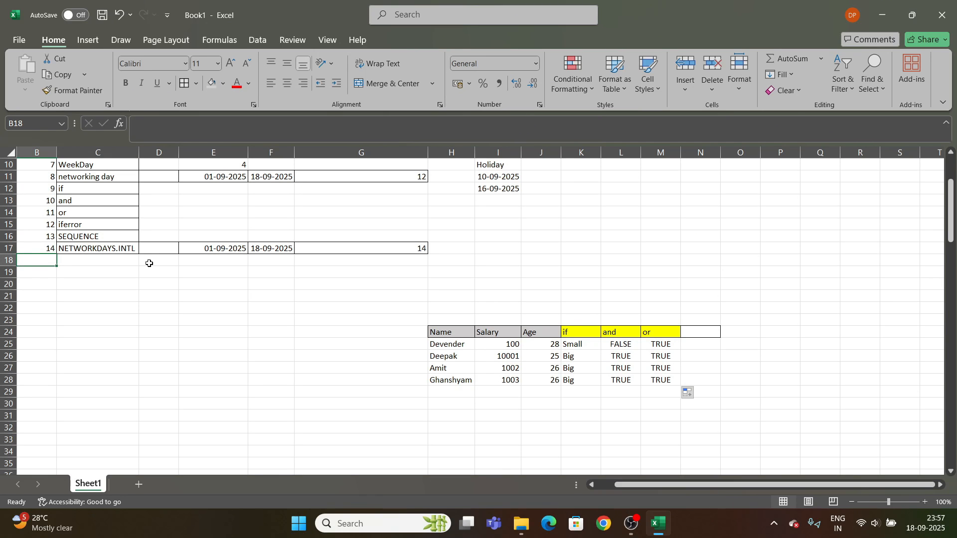
pyautogui.write('15')
pyautogui.press('Tab')
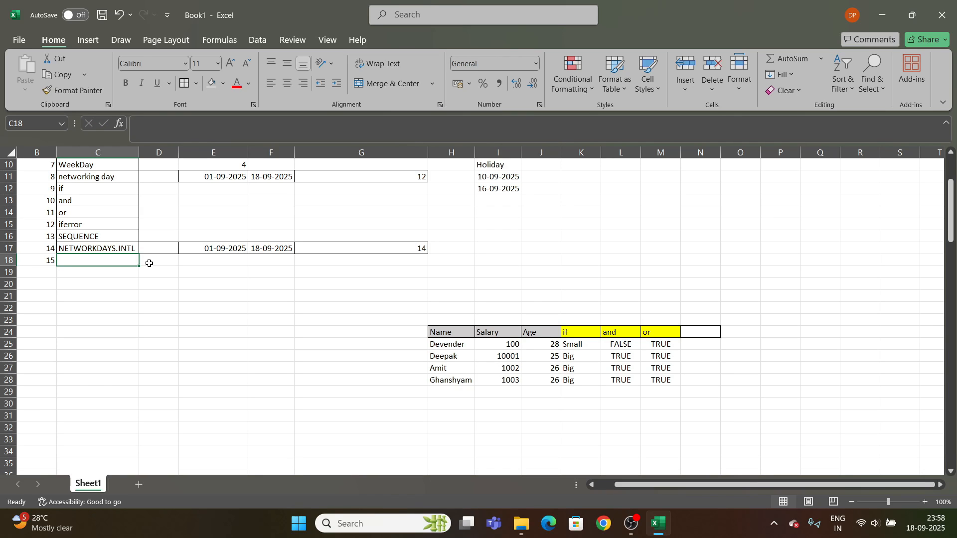
# Wrap the AND test in L25 in an IF, making it =IF(AND(I25>750,J25>20),"Yes","")
pyautogui.click(618, 346)
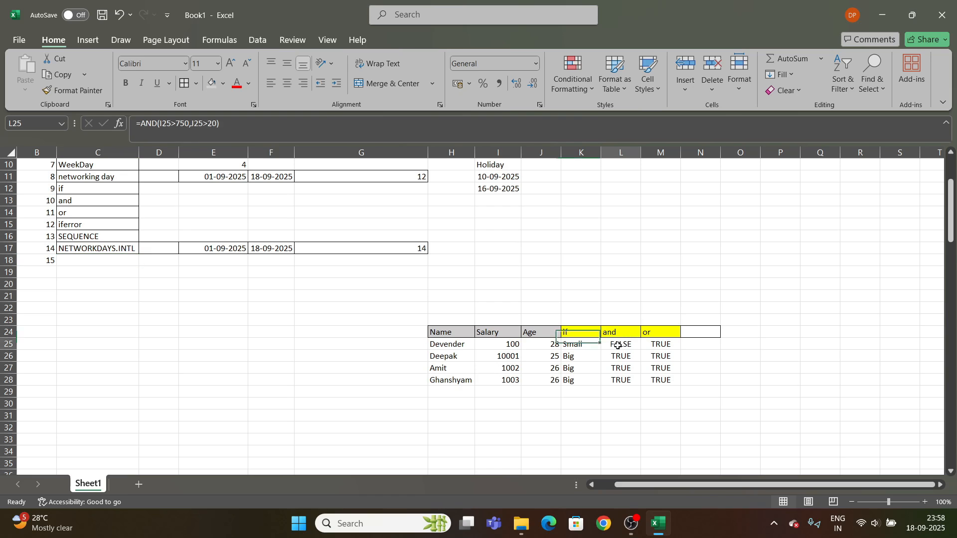
pyautogui.doubleClick(627, 345)
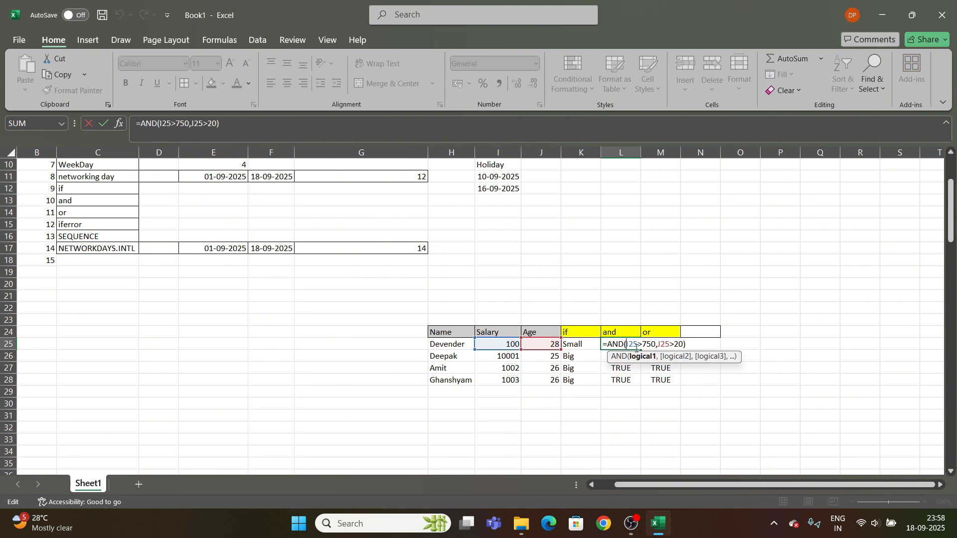
pyautogui.press('Left')
pyautogui.press('Left')
pyautogui.press('Left')
pyautogui.press('Left')
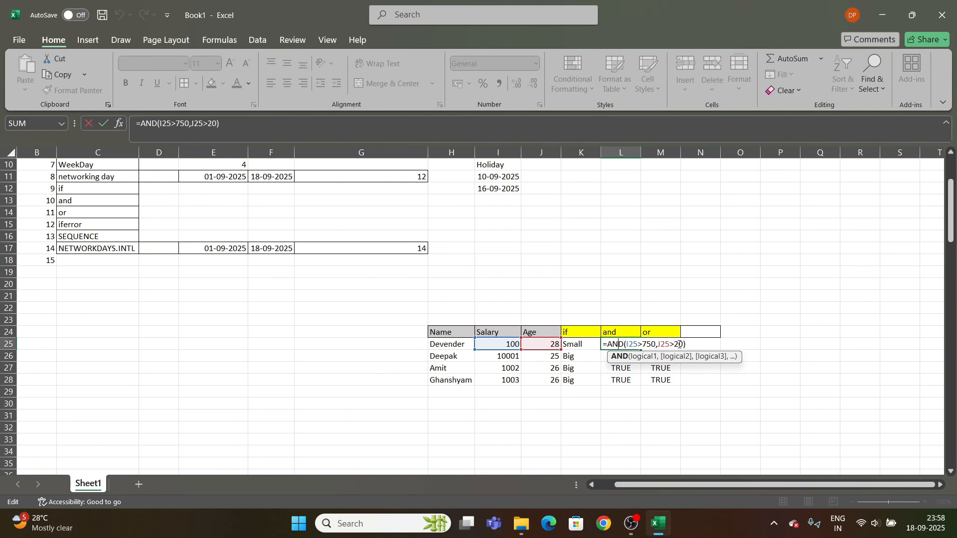
pyautogui.write('IF(')
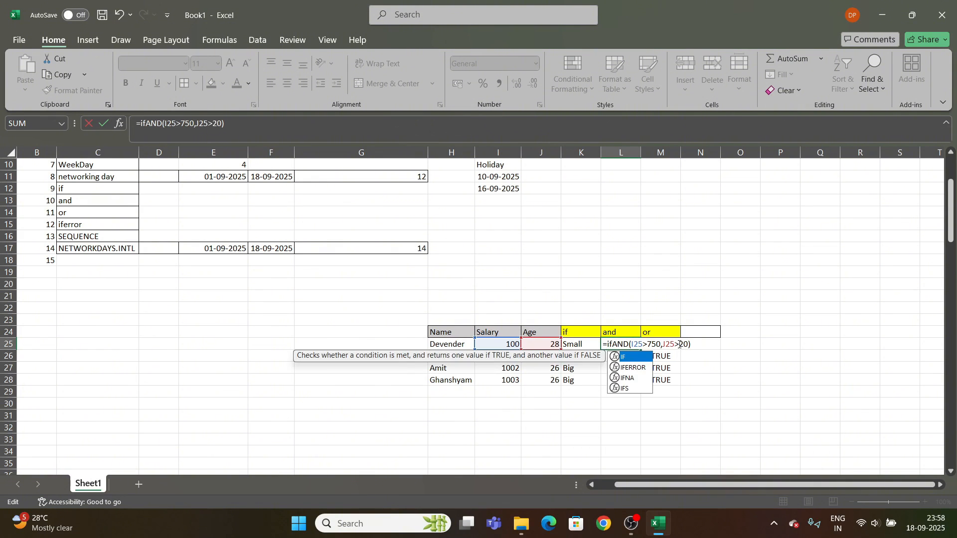
pyautogui.click(701, 342)
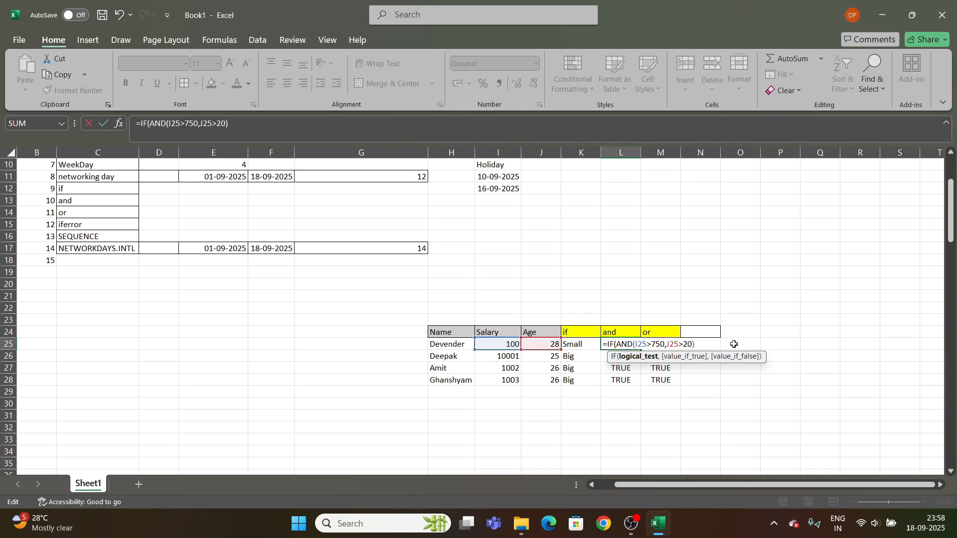
pyautogui.write(',"Y')
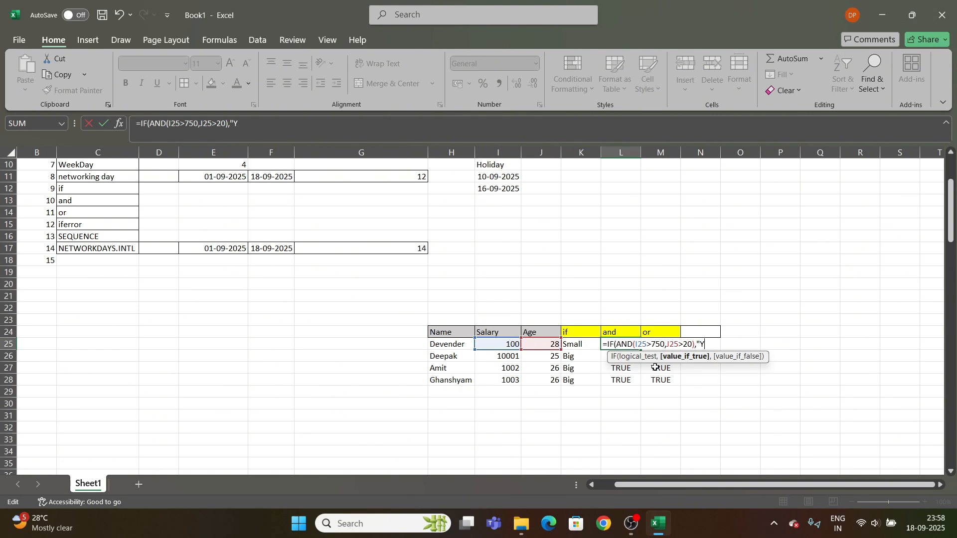
pyautogui.write('es')
pyautogui.write(',')
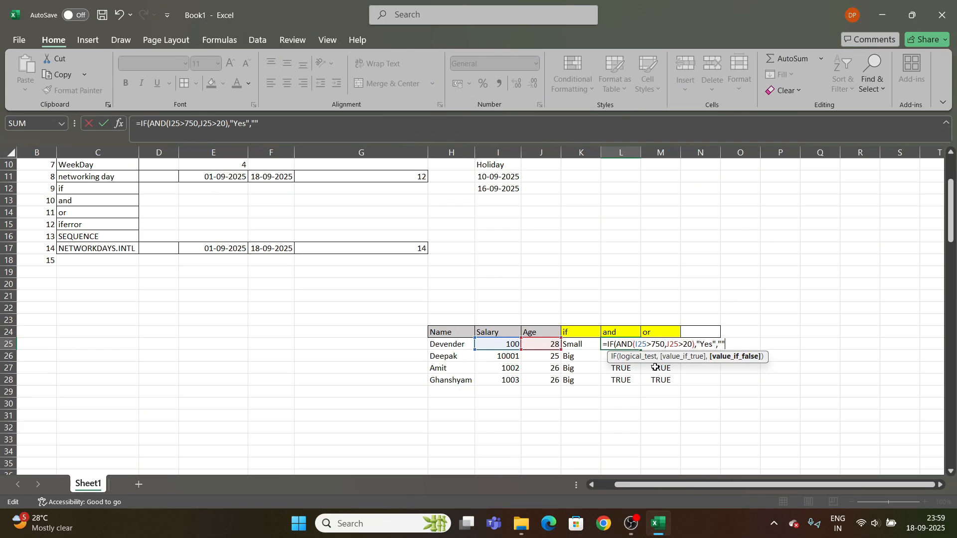
pyautogui.write('"")')
pyautogui.press('Return')
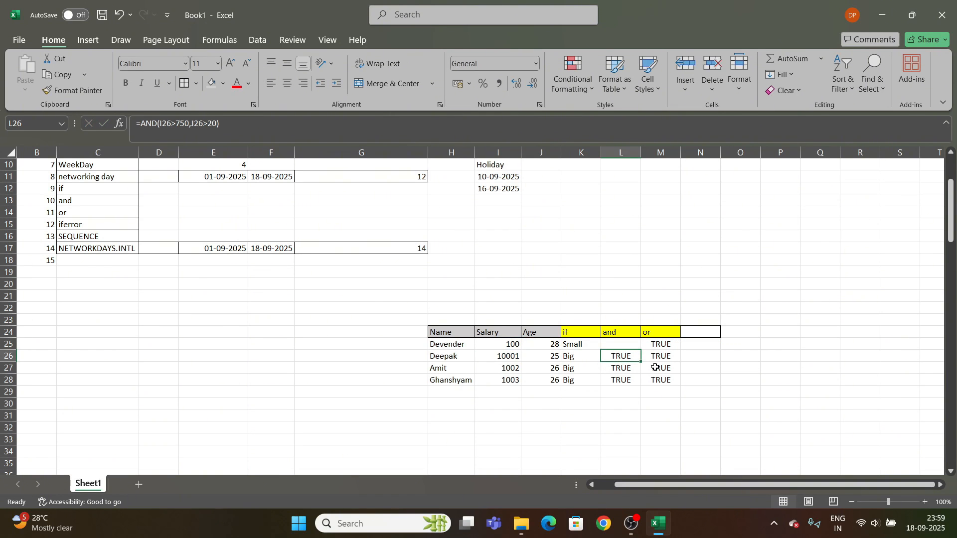
# Fill the combined IF and AND formula from L25 down to L28
pyautogui.click(634, 344)
pyautogui.moveTo(642, 349); pyautogui.dragTo(643, 383)
pyautogui.click(740, 367)
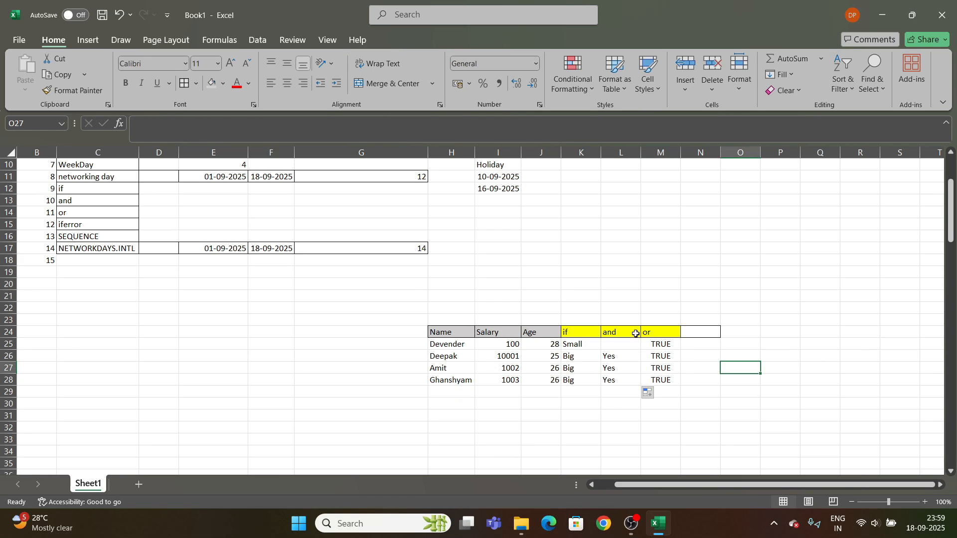
pyautogui.click(671, 344)
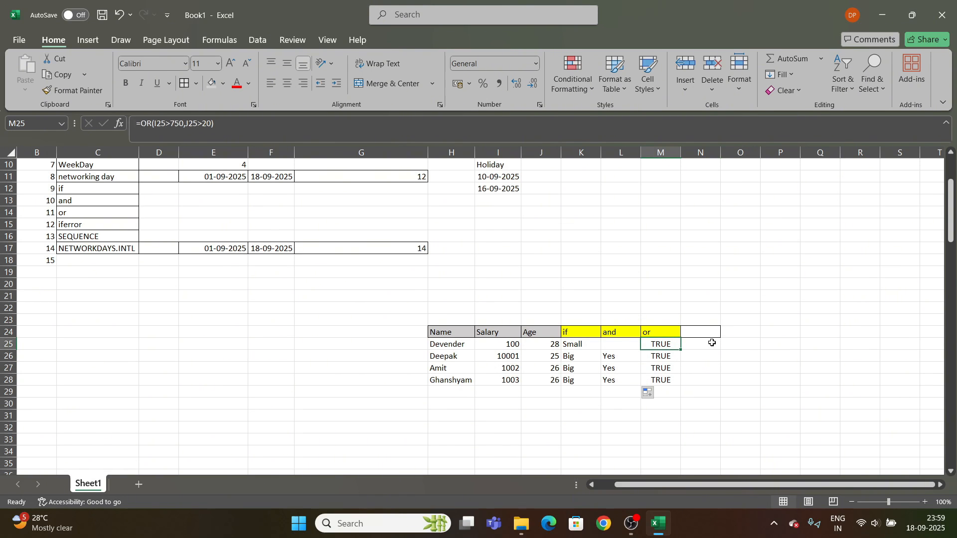
# Enter the label IF(And/OR) in C18 beside serial number 15
pyautogui.click(92, 264)
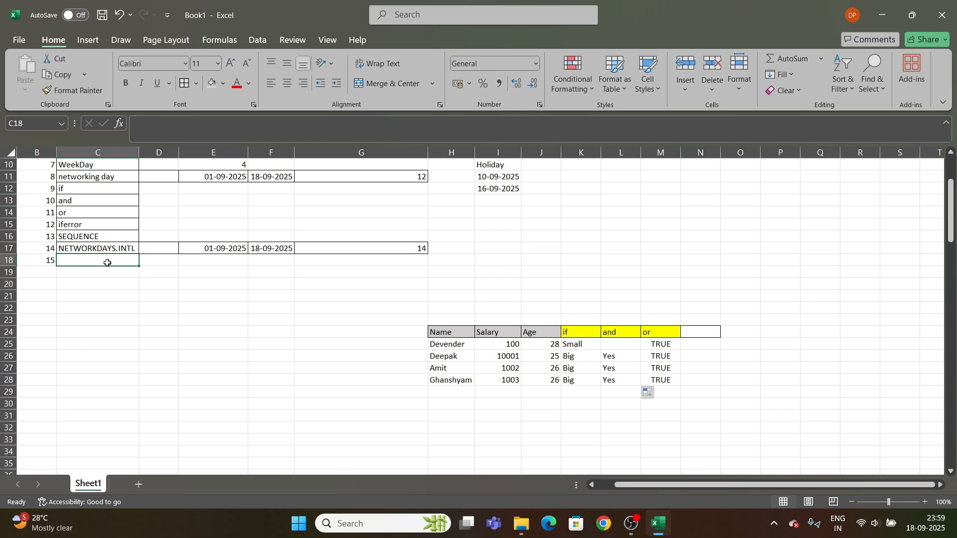
pyautogui.write('IF(And/O')
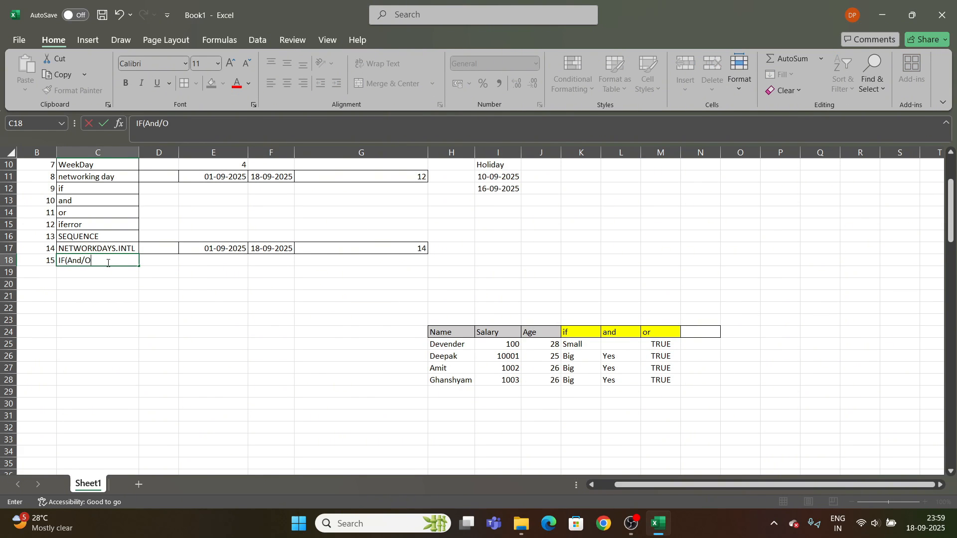
pyautogui.write('R)')
pyautogui.click(701, 390)
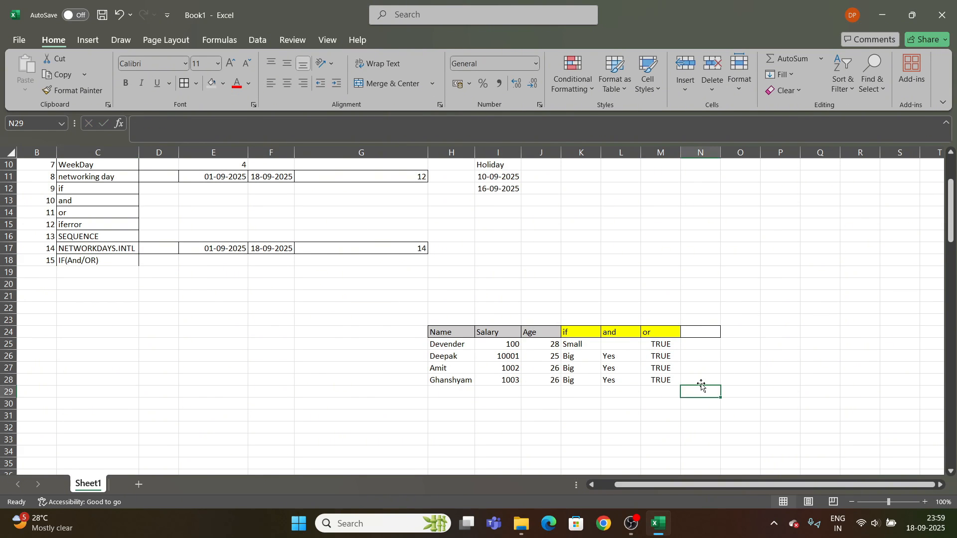
# Wrap the OR test in M25 in an IF function with "happy" as the value if true
pyautogui.click(663, 348)
pyautogui.doubleClick(667, 348)
pyautogui.click(649, 343)
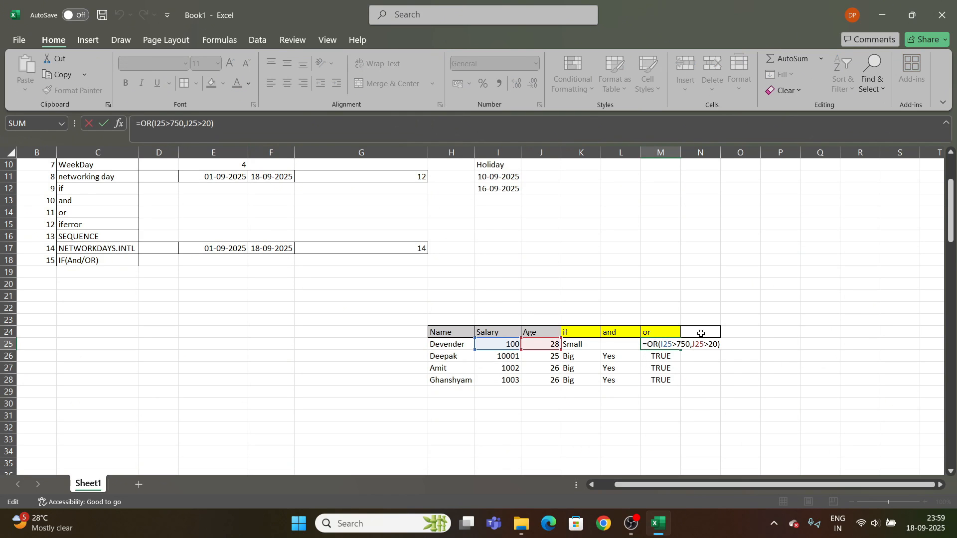
pyautogui.write('IF(')
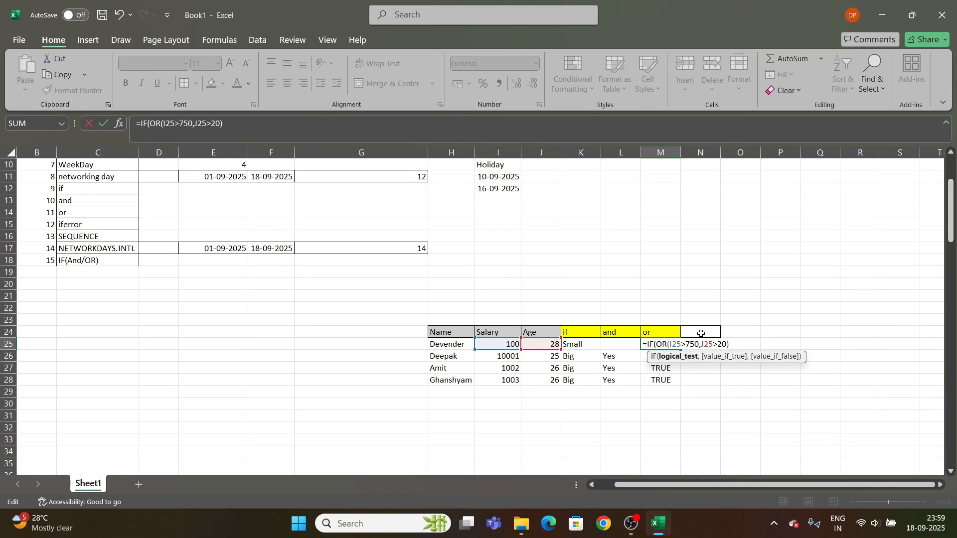
pyautogui.press('Right')
pyautogui.press('Right')
pyautogui.press('Right')
pyautogui.press('Right')
pyautogui.press('Right')
pyautogui.press('Right')
pyautogui.press('Right')
pyautogui.press('Right')
pyautogui.press('Right')
pyautogui.press('Right')
pyautogui.press('Right')
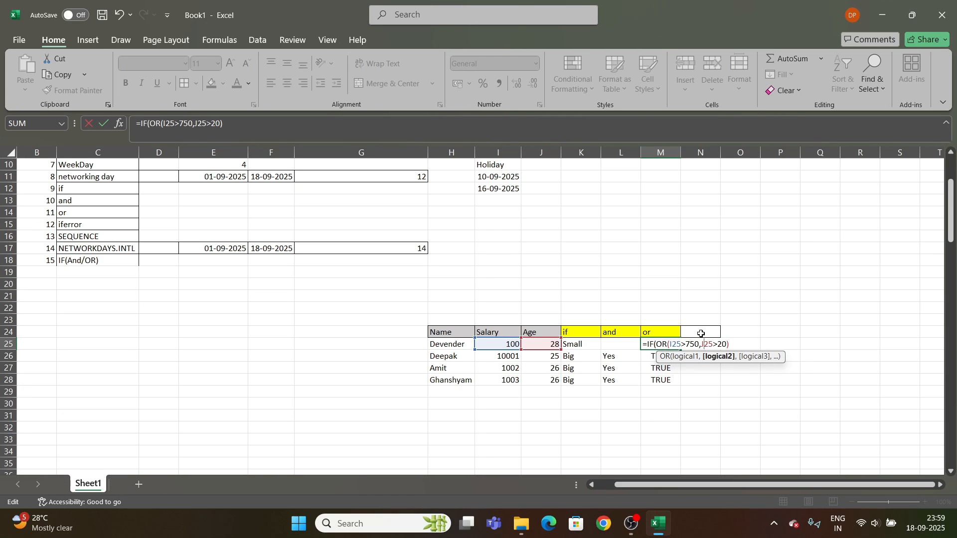
pyautogui.press('Right')
pyautogui.write(',')
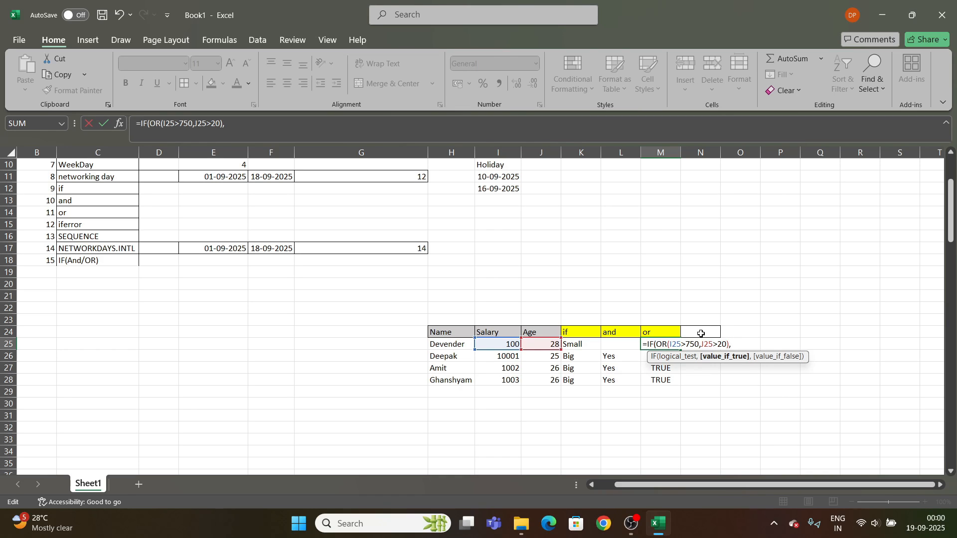
pyautogui.write('"happy"')
# Set the age threshold in the M25 formula to 26 and complete it with "Sad" as the value if false
pyautogui.click(725, 345)
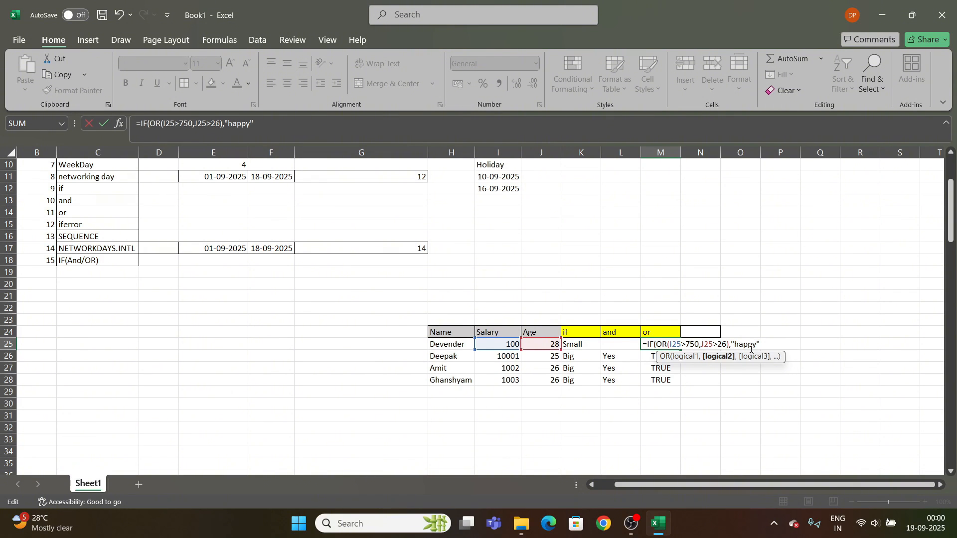
pyautogui.click(752, 347)
pyautogui.write(',')
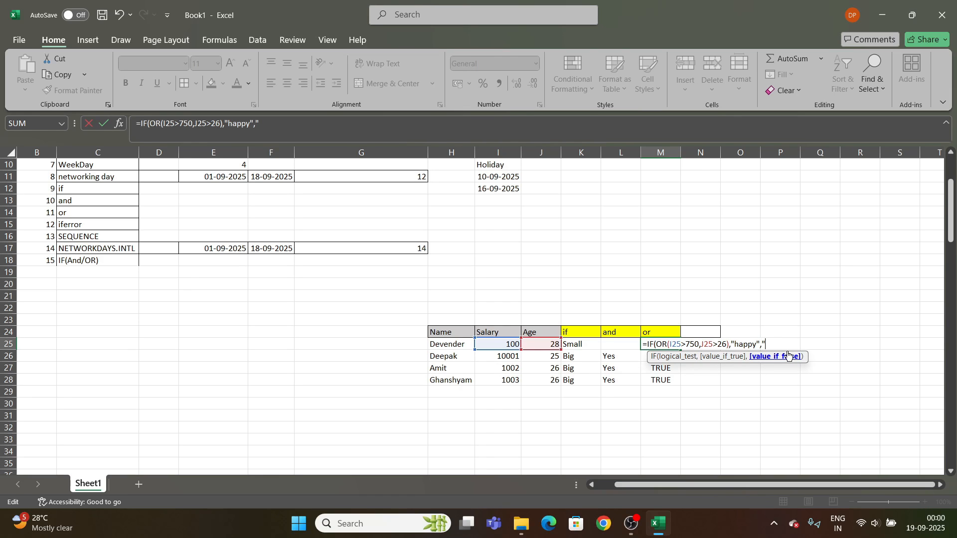
pyautogui.write('"Sad"')
pyautogui.press('Return')
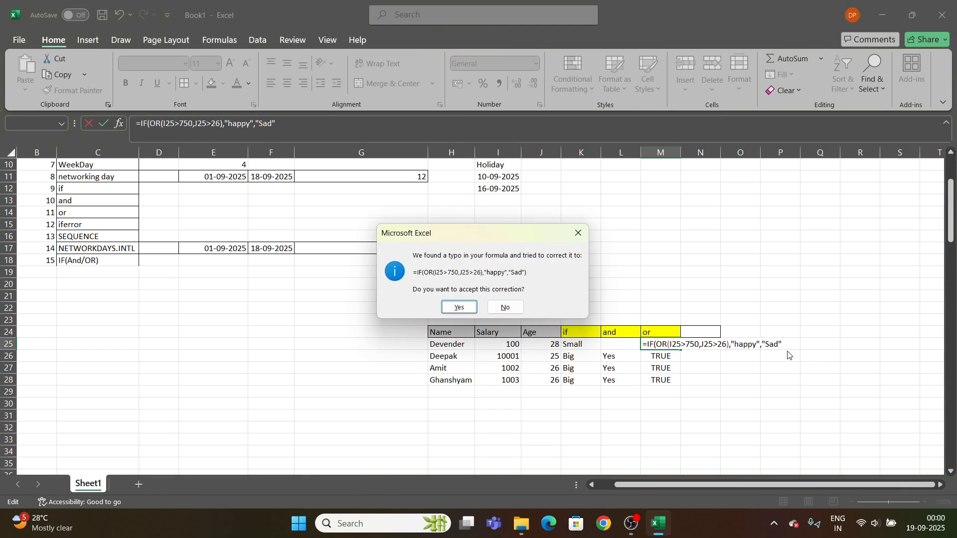
pyautogui.press('Return')
# Fill the combined IF and OR formula from M25 down to M28
pyautogui.click(677, 345)
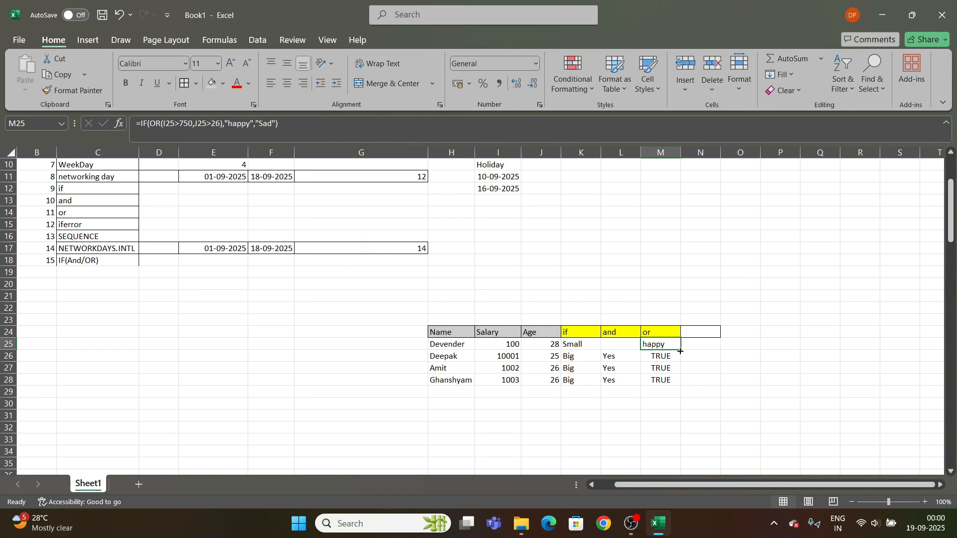
pyautogui.doubleClick(681, 350)
pyautogui.click(698, 356)
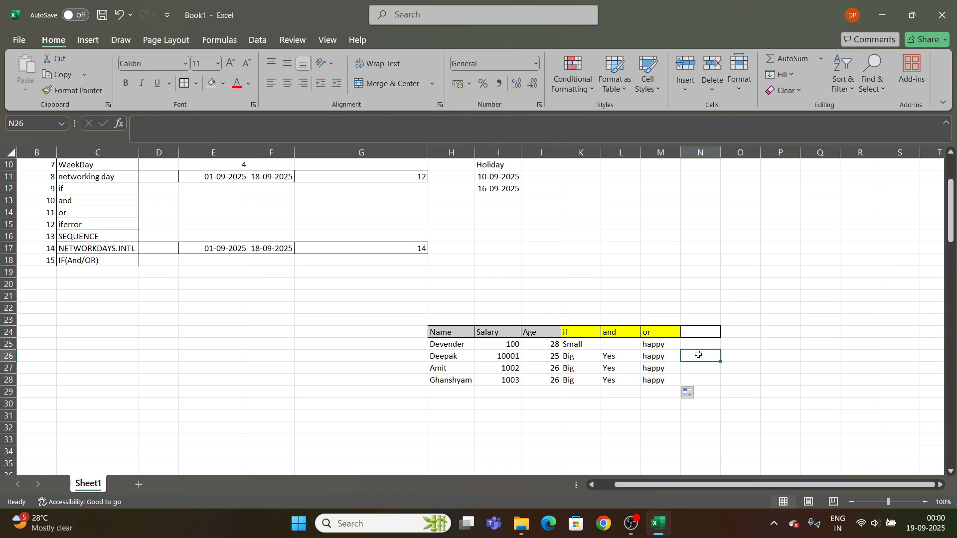
pyautogui.click(673, 348)
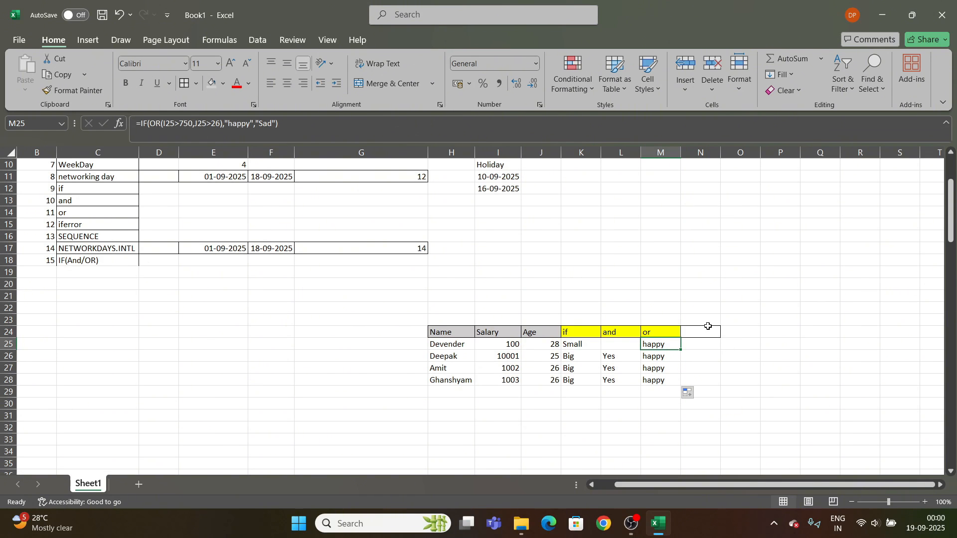
# Review the function list in C4:C18 and shade the fixed dates in E4:F4 grey
pyautogui.scroll(1, 697, 344)
pyautogui.scroll(2, 134, 292)
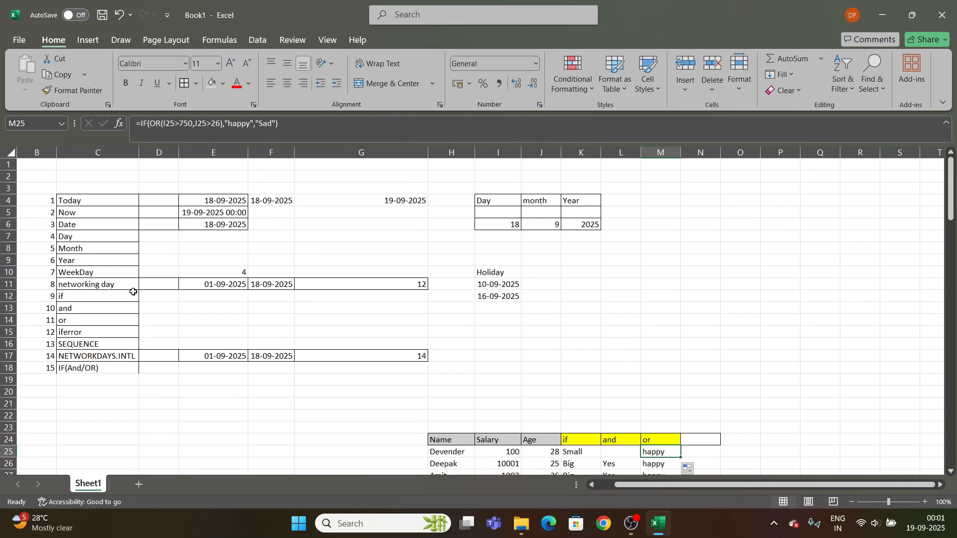
pyautogui.moveTo(100, 200); pyautogui.dragTo(82, 370)
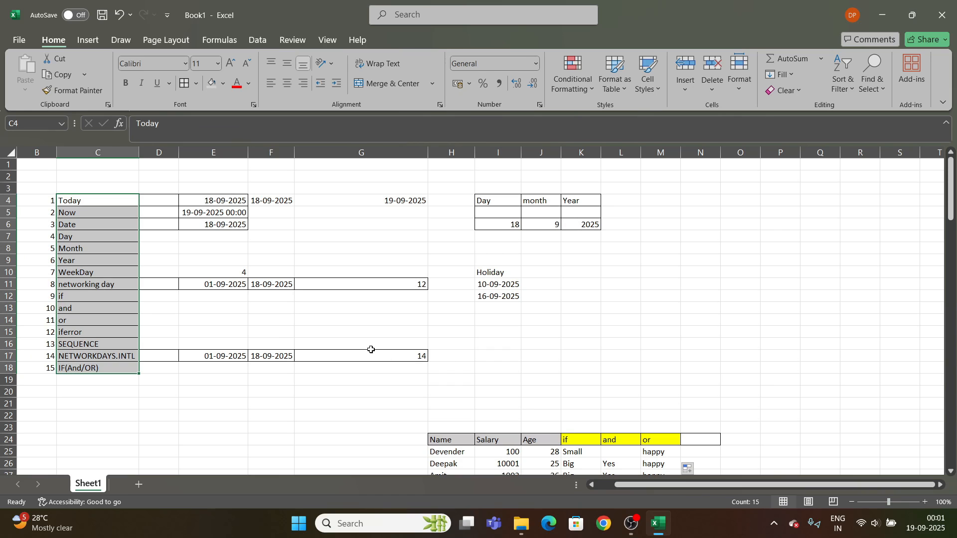
pyautogui.click(234, 246)
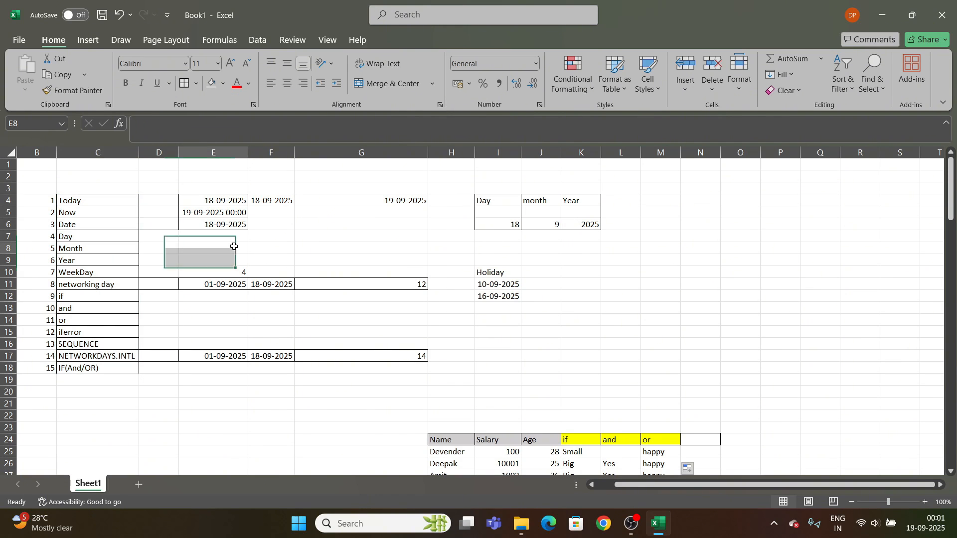
pyautogui.moveTo(228, 202); pyautogui.dragTo(273, 202)
pyautogui.click(212, 84)
pyautogui.click(305, 245)
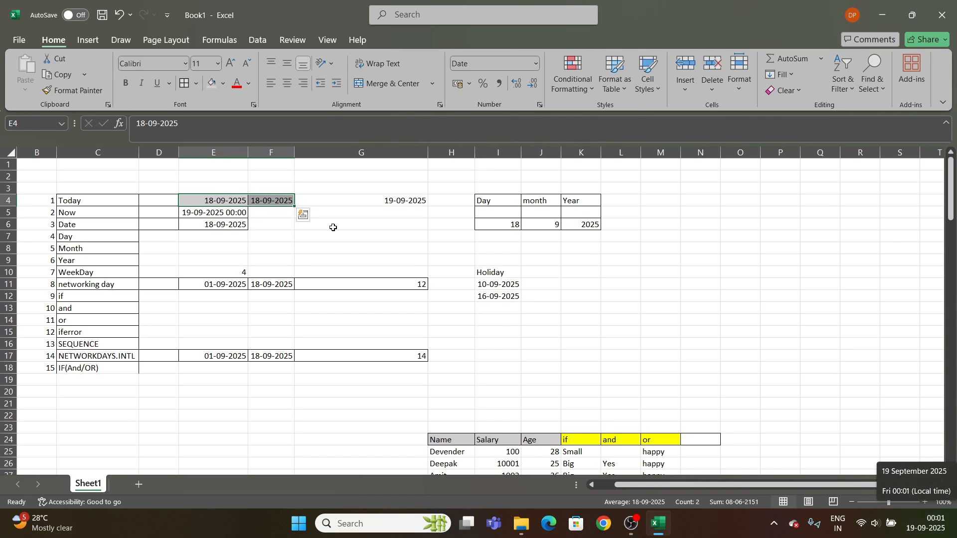
# Highlight the NOW result in E5 and the TODAY result in G4 with a yellow fill
pyautogui.click(193, 213)
pyautogui.click(372, 205)
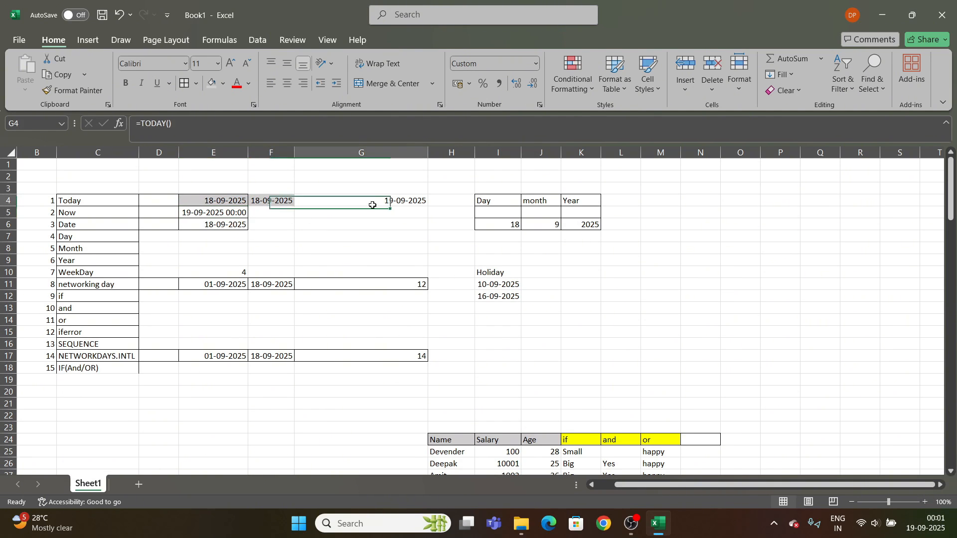
pyautogui.click(218, 226)
pyautogui.click(234, 212)
pyautogui.click(223, 84)
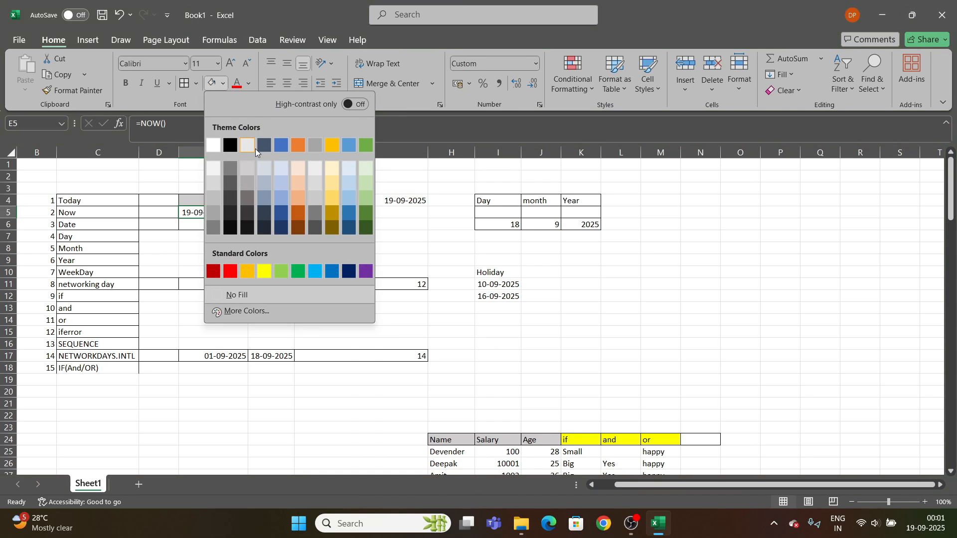
pyautogui.click(264, 272)
pyautogui.click(365, 200)
pyautogui.click(211, 84)
pyautogui.click(315, 250)
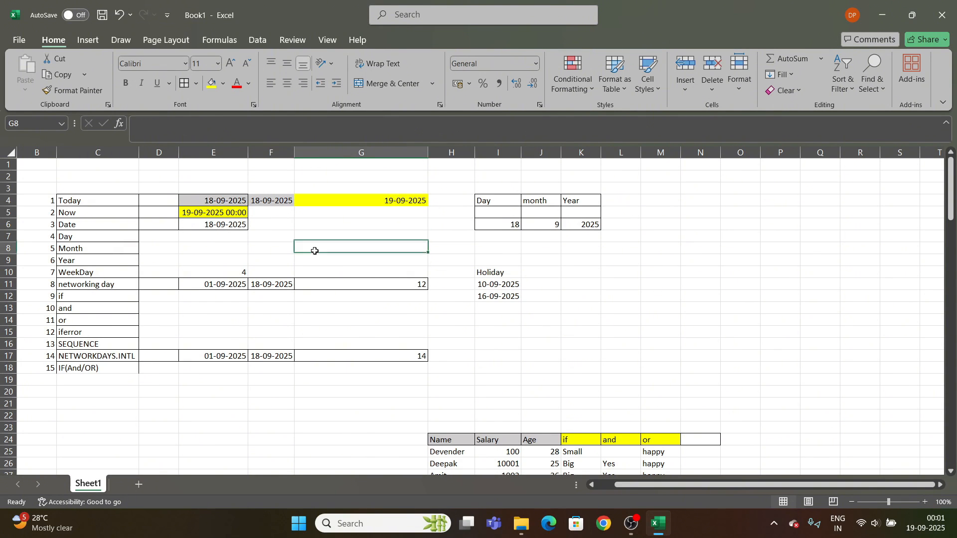
pyautogui.click(240, 212)
pyautogui.click(372, 257)
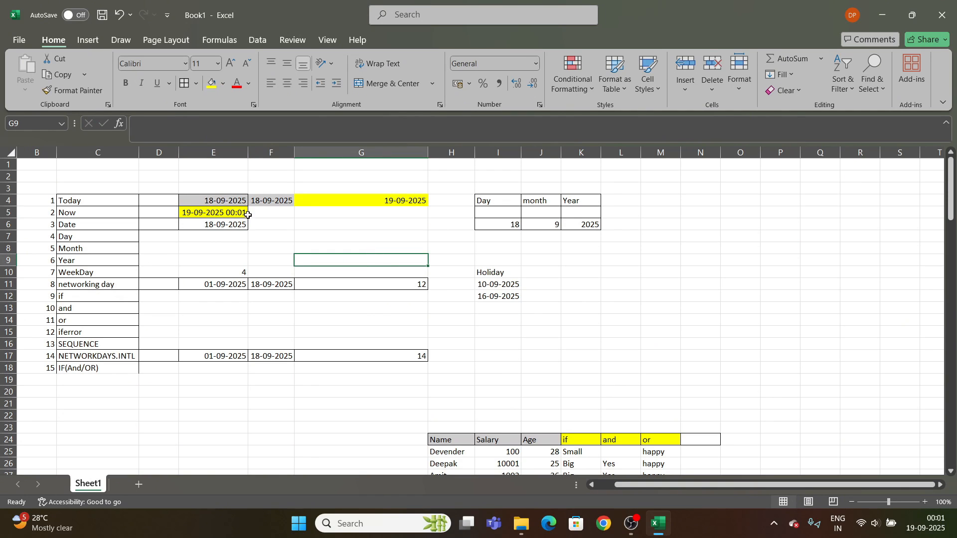
pyautogui.click(332, 224)
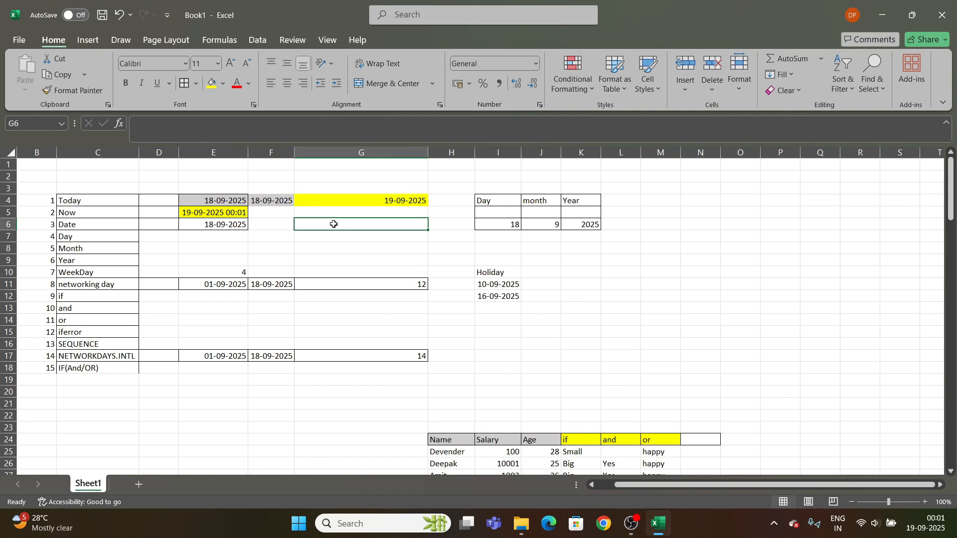
pyautogui.click(223, 216)
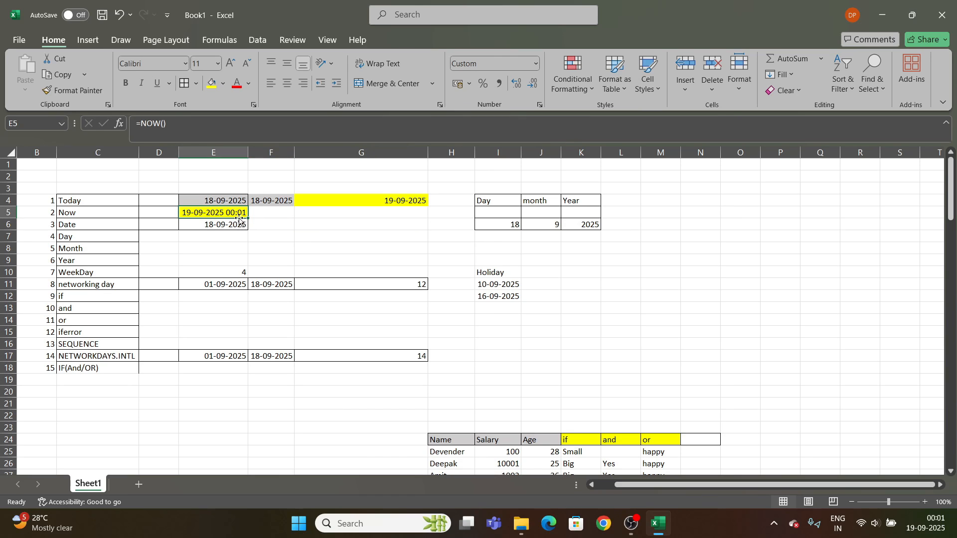
pyautogui.click(499, 212)
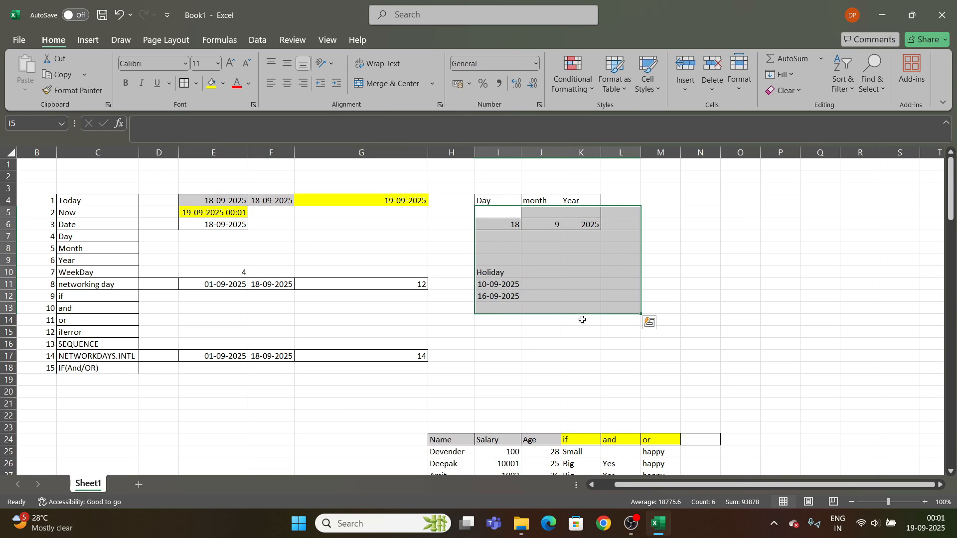
pyautogui.click(205, 214)
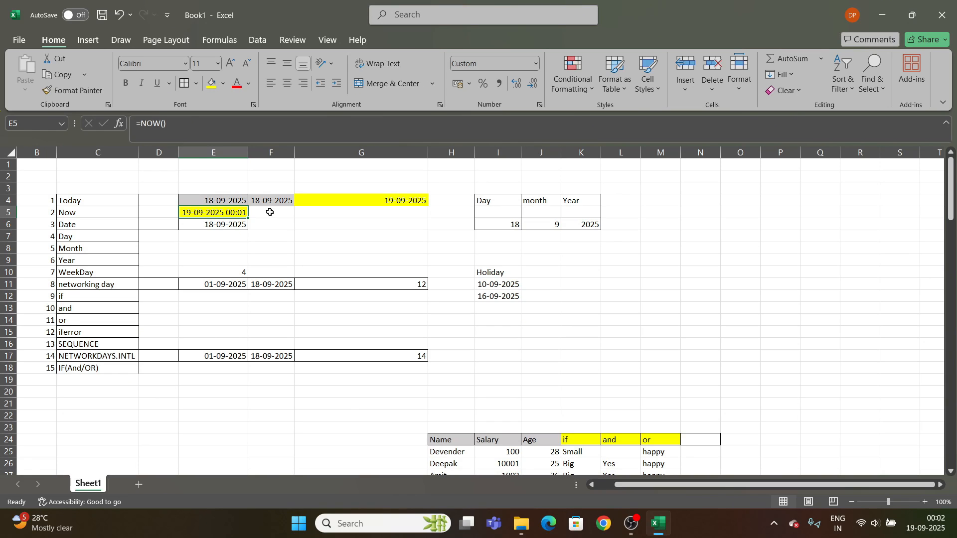
pyautogui.click(601, 304)
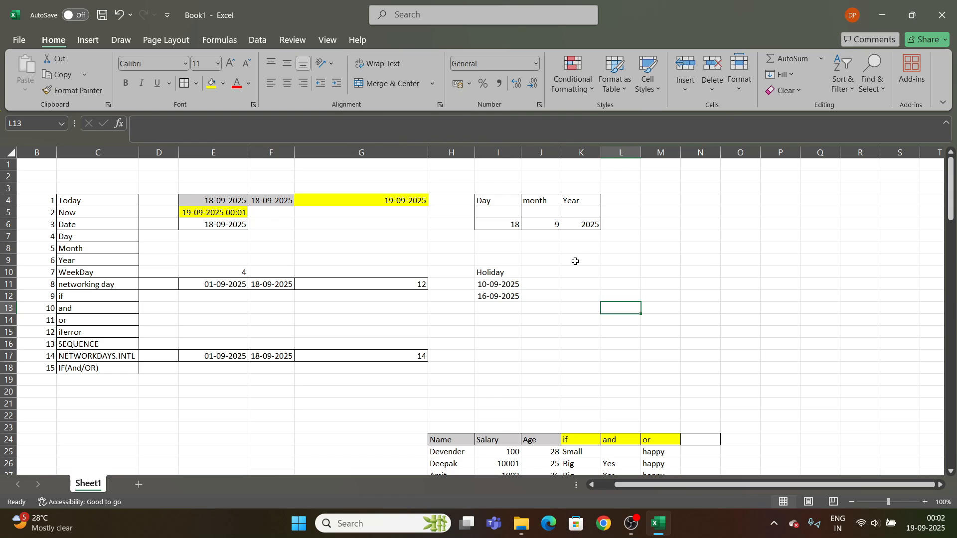
# Copy the iferror label from C15 into N24 as the table's next column header
pyautogui.scroll(-5, 576, 261)
pyautogui.click(707, 262)
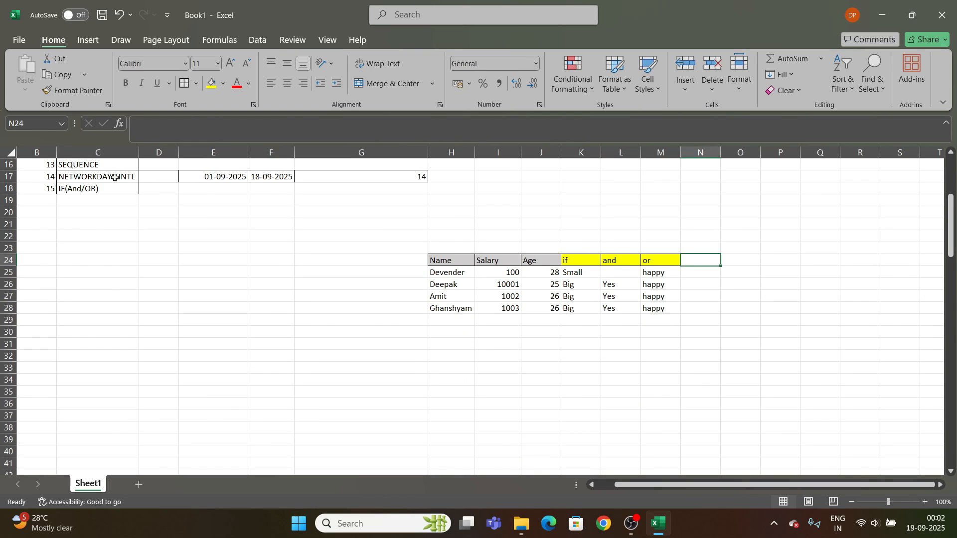
pyautogui.scroll(1, 114, 177)
pyautogui.click(99, 189)
pyautogui.hotkey('ctrl', 'c')
pyautogui.click(700, 296)
pyautogui.hotkey('ctrl', 'v')
# Enter =IFERROR(M25,"Error") in N25 and fill it down to N28
pyautogui.click(701, 309)
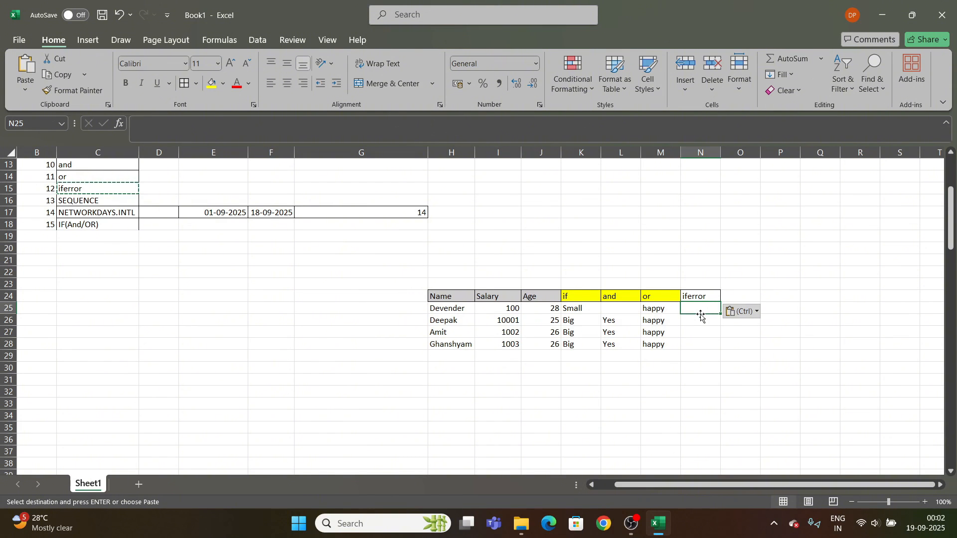
pyautogui.write('=ifer')
pyautogui.press('Tab')
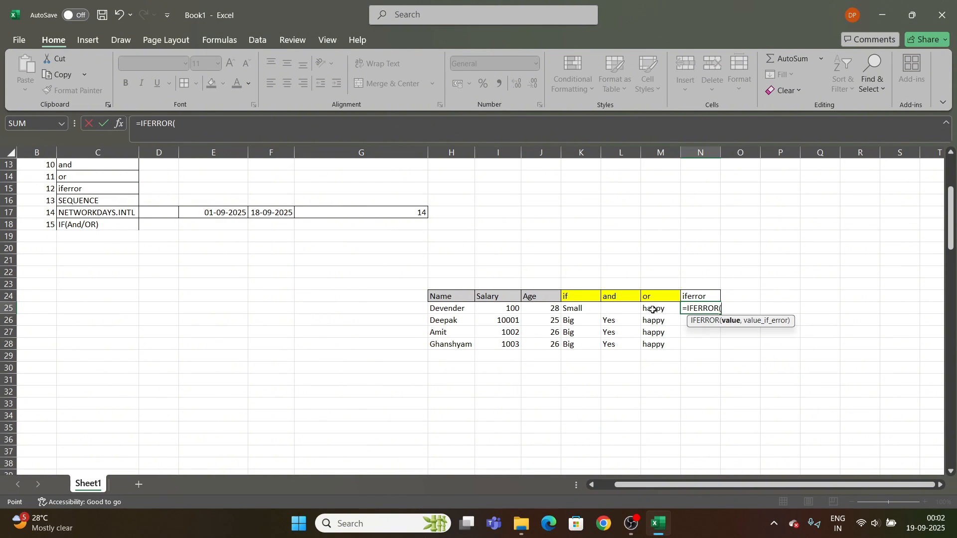
pyautogui.click(653, 309)
pyautogui.write(',')
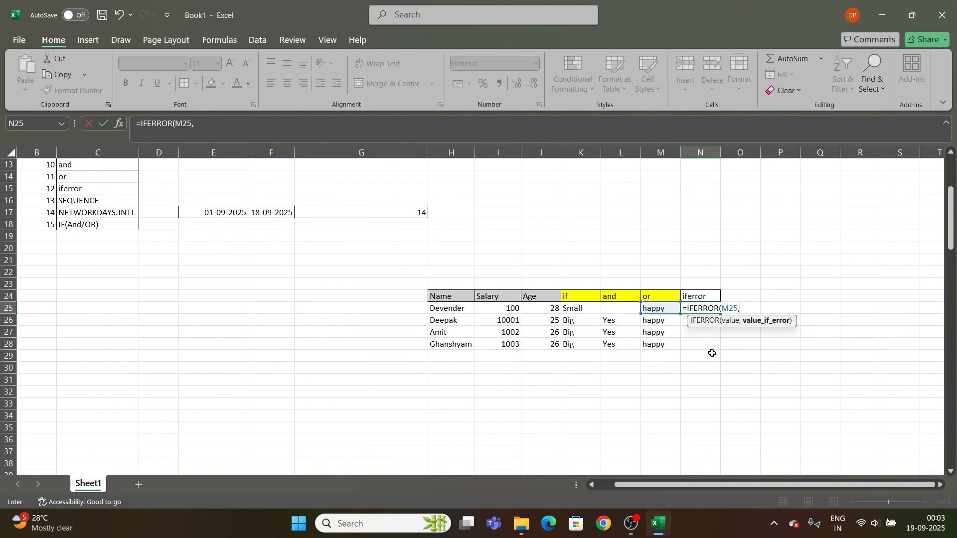
pyautogui.write('"Error")')
pyautogui.press('Return')
pyautogui.click(703, 309)
pyautogui.doubleClick(720, 313)
# Try to break the age condition in the M25 formula by removing its greater-than sign
pyautogui.click(660, 310)
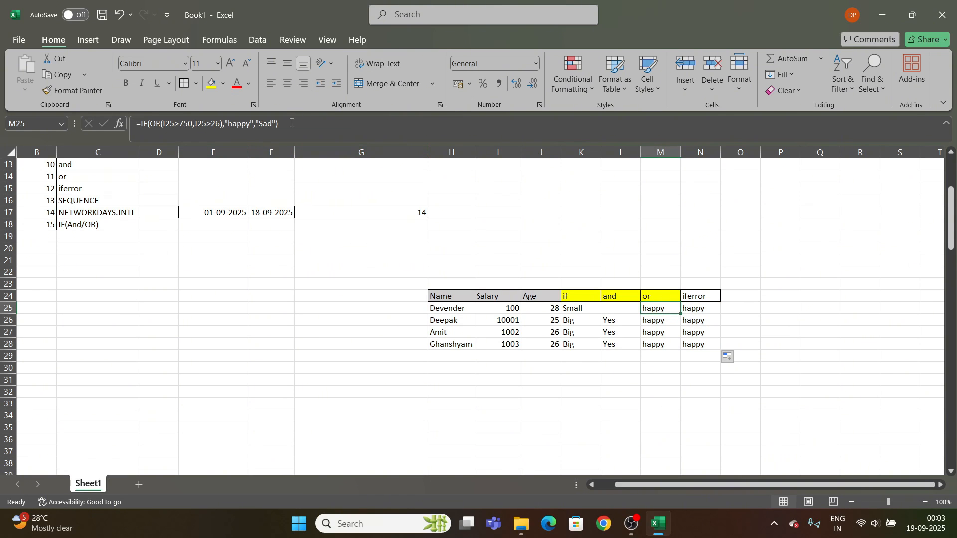
pyautogui.click(208, 122)
pyautogui.press('BackSpace')
pyautogui.press('Return')
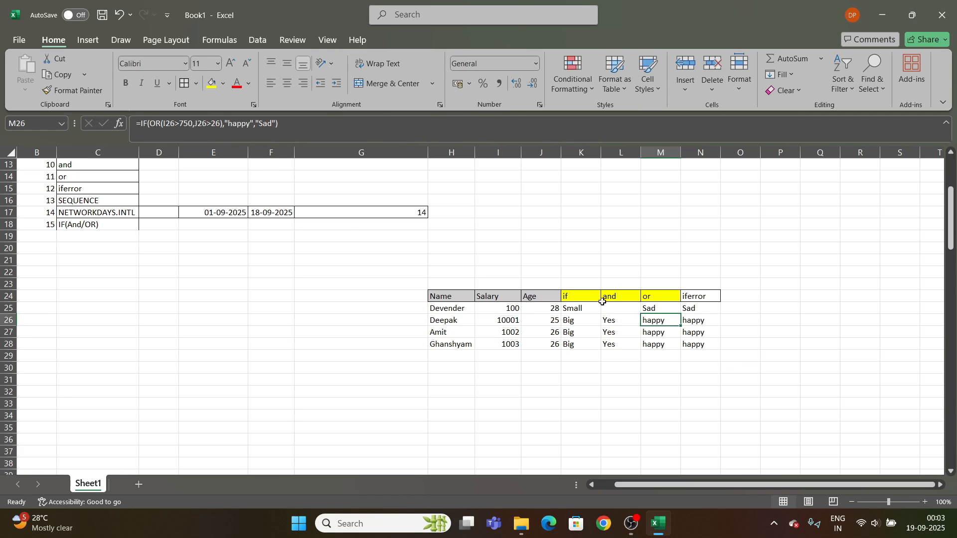
# Edit the M25 formula so that it reads =IF(OR(I25>750,J26),"happy","Sad")
pyautogui.click(661, 309)
pyautogui.click(206, 124)
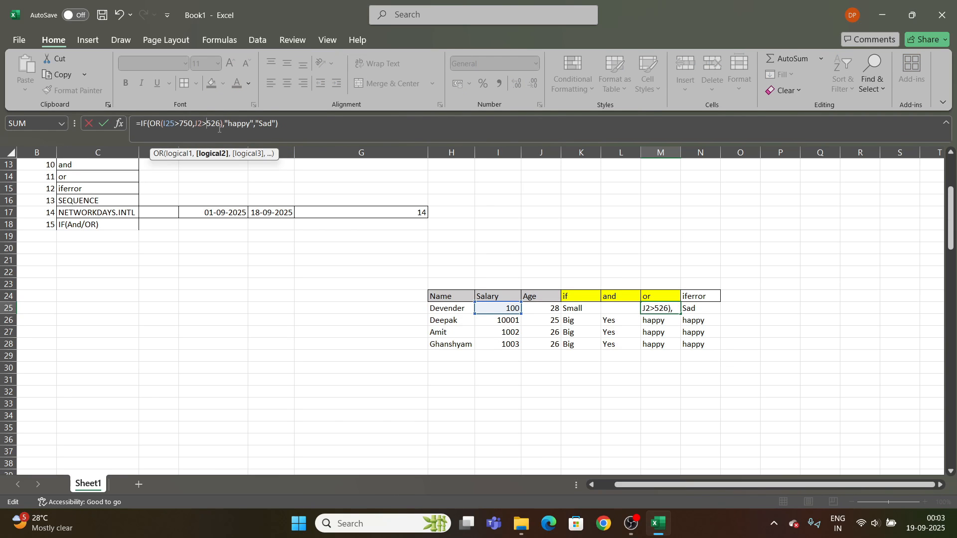
pyautogui.press('BackSpace')
pyautogui.press('Right')
pyautogui.write('>')
pyautogui.press('BackSpace')
pyautogui.press('BackSpace')
pyautogui.press('BackSpace')
pyautogui.press('Return')
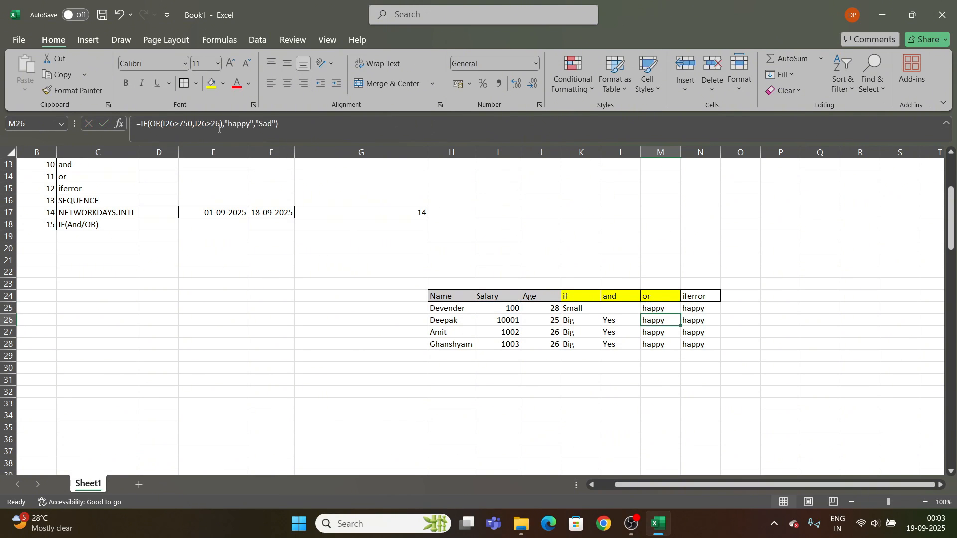
pyautogui.click(667, 310)
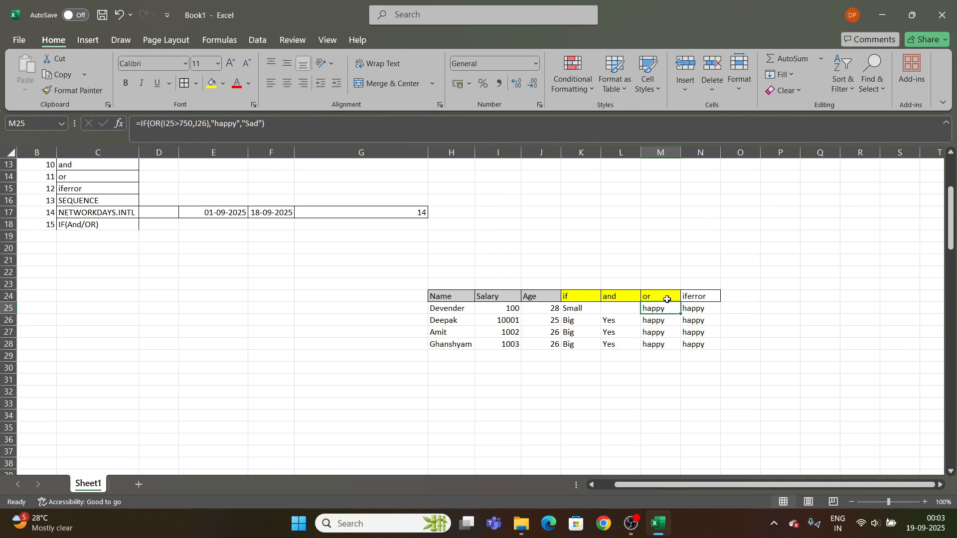
# Clear the IFERROR formulas from the cells below the iferror header, N25:N30
pyautogui.moveTo(704, 306); pyautogui.dragTo(705, 368)
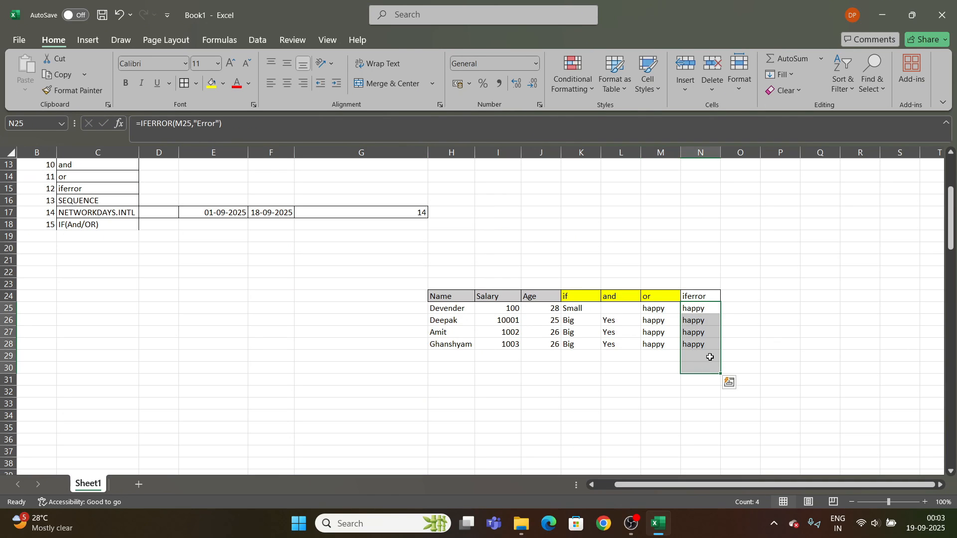
pyautogui.press('Delete')
pyautogui.click(703, 403)
# Enter the sample numbers 624, 65424, 4584 and 41 in I32:I35 below the table
pyautogui.scroll(-1, 704, 381)
pyautogui.click(499, 356)
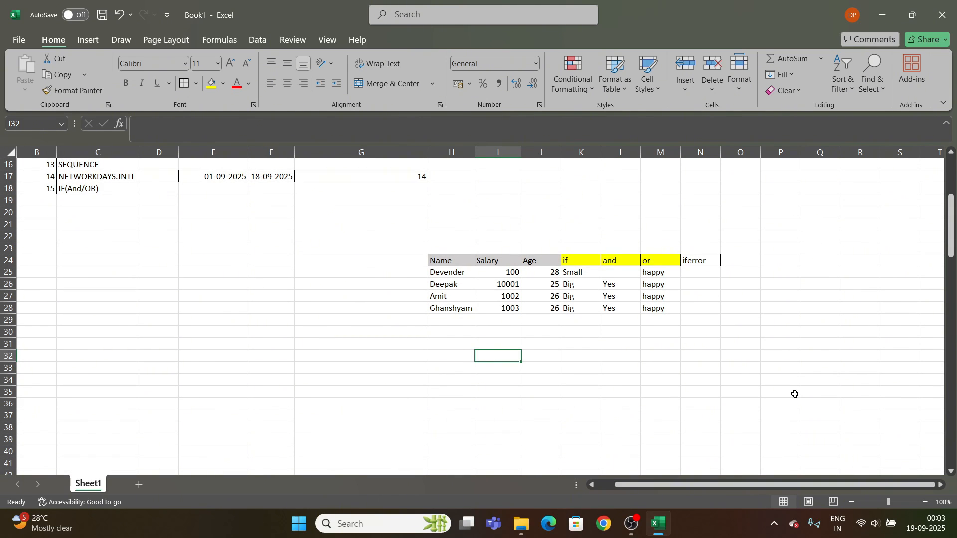
pyautogui.write('624')
pyautogui.press('Return')
pyautogui.write('65424')
pyautogui.press('Return')
pyautogui.write('4584')
pyautogui.press('Return')
pyautogui.write('41')
pyautogui.press('Return')
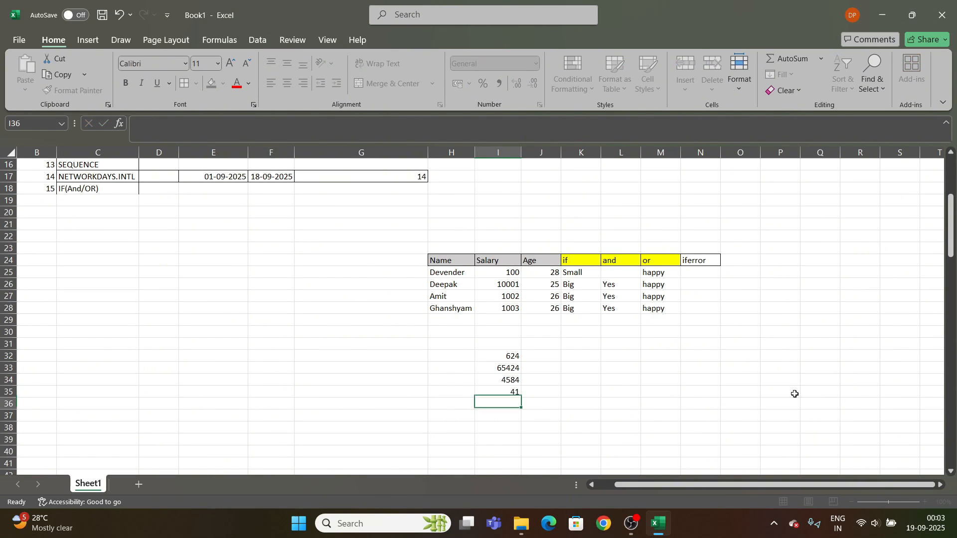
# Enter 64, 468, 6488 and 6 in J32:J35 beside the first column of sample numbers
pyautogui.press('Right')
pyautogui.press('Up')
pyautogui.press('Up')
pyautogui.press('Up')
pyautogui.press('Up')
pyautogui.write('64')
pyautogui.press('Return')
pyautogui.write('468')
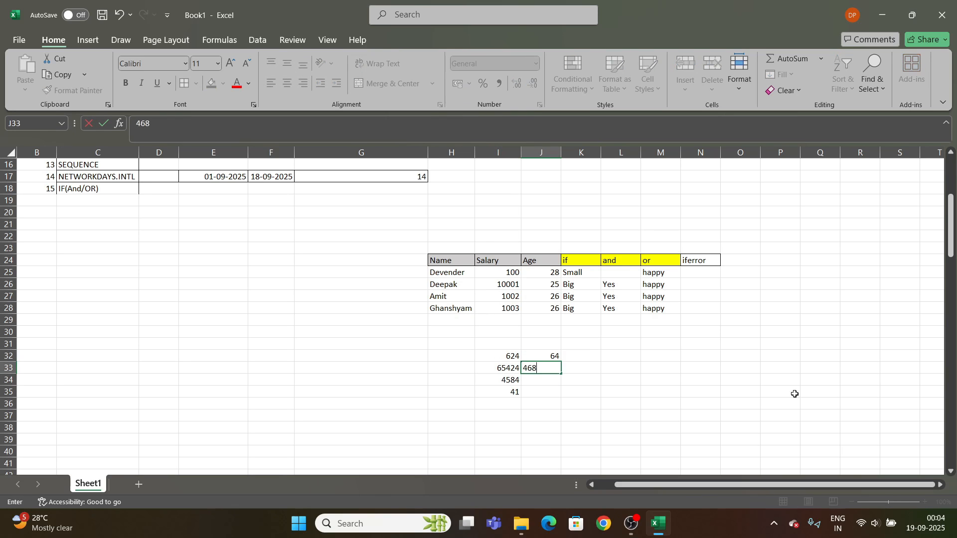
pyautogui.press('Return')
pyautogui.write('6488')
pyautogui.press('Return')
pyautogui.write('6')
# Sum the two sample numbers of row 32 in K32 and fill the formula down to K35
pyautogui.click(581, 353)
pyautogui.hotkey('alt', '=')
pyautogui.hotkey('ctrl', 'Return')
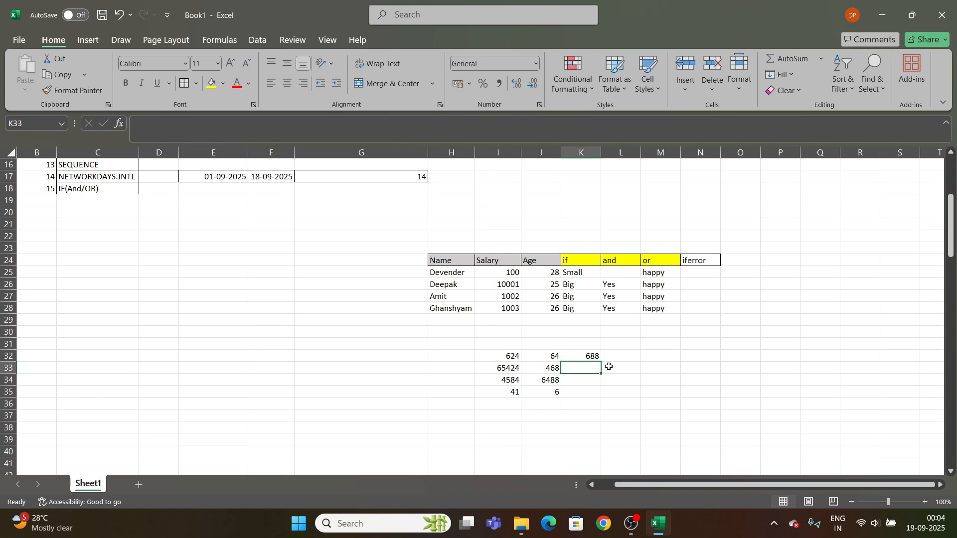
pyautogui.moveTo(603, 366); pyautogui.dragTo(608, 396)
# Try to provoke an error in the K32 sum by clearing J32, restoring it and replacing it with "d"
pyautogui.click(542, 354)
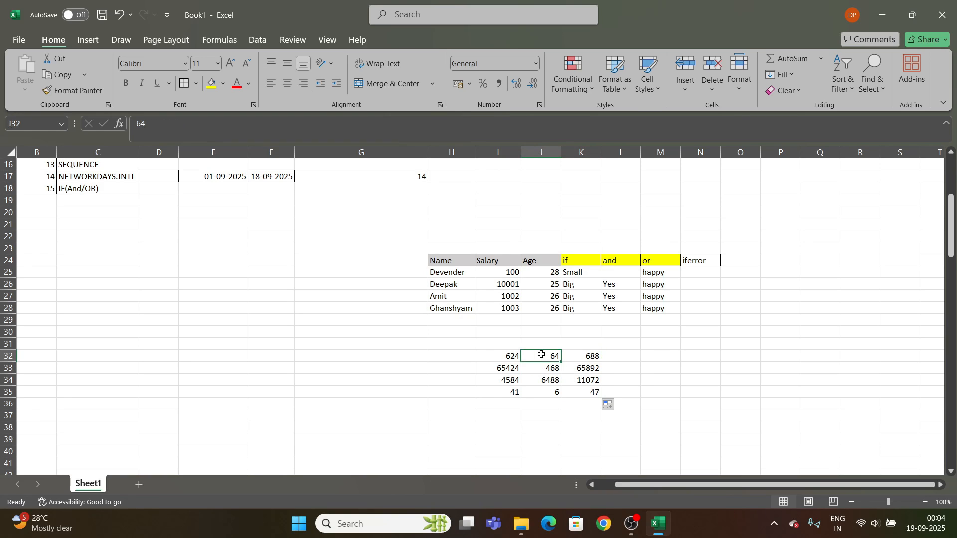
pyautogui.press('Delete')
pyautogui.hotkey('ctrl', 'z')
pyautogui.write('d')
pyautogui.press('Return')
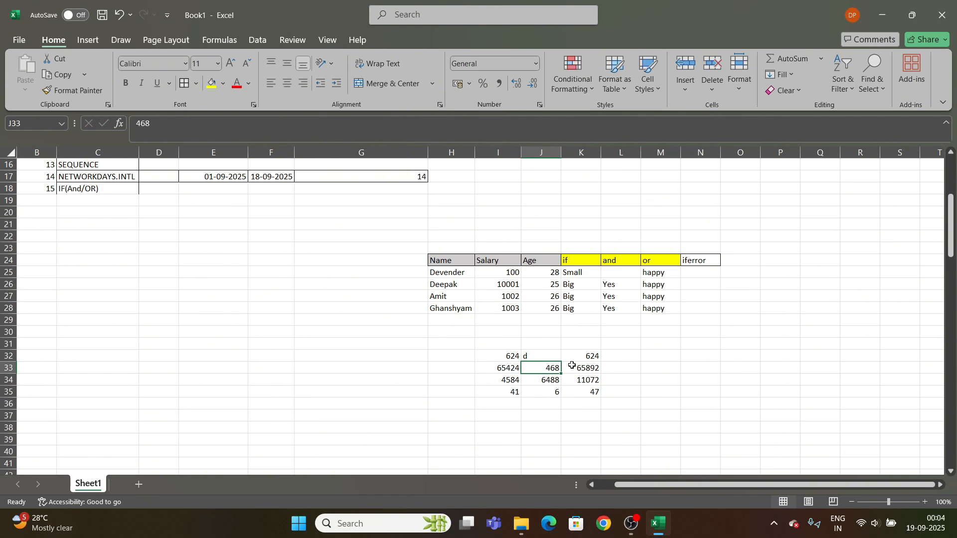
# Replace J32 with the text "#hdh" and I32 with "#grxcfhg" to test the K32 sum
pyautogui.click(558, 358)
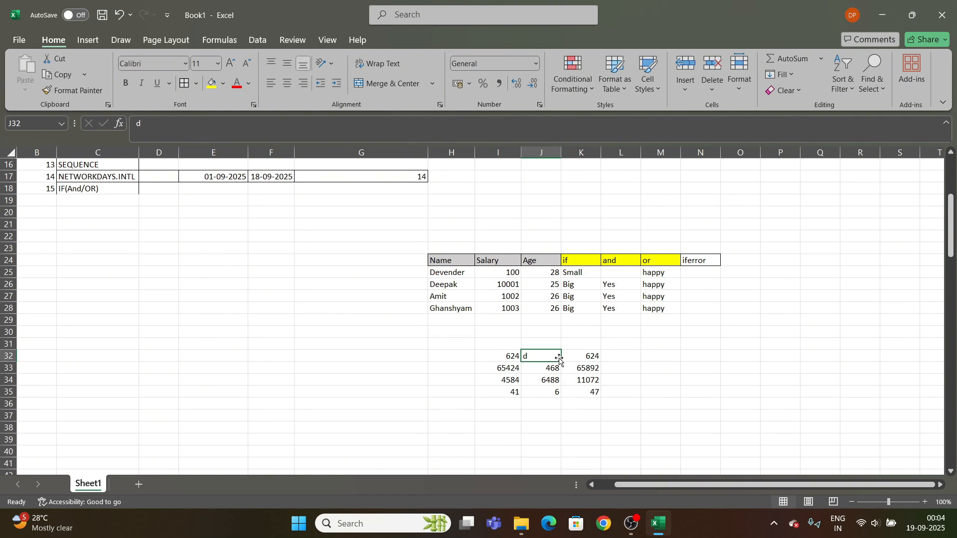
pyautogui.write('#hdh')
pyautogui.press('Return')
pyautogui.click(558, 357)
pyautogui.press('Left')
pyautogui.write('#grxcfhg')
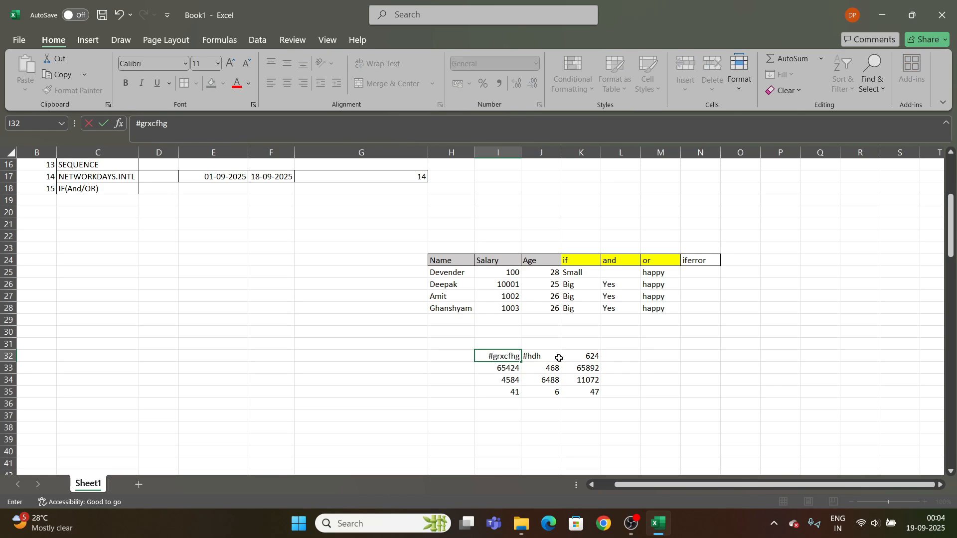
pyautogui.press('Return')
pyautogui.press('Up')
pyautogui.hotkey('ctrl', 'shift', 'Right')
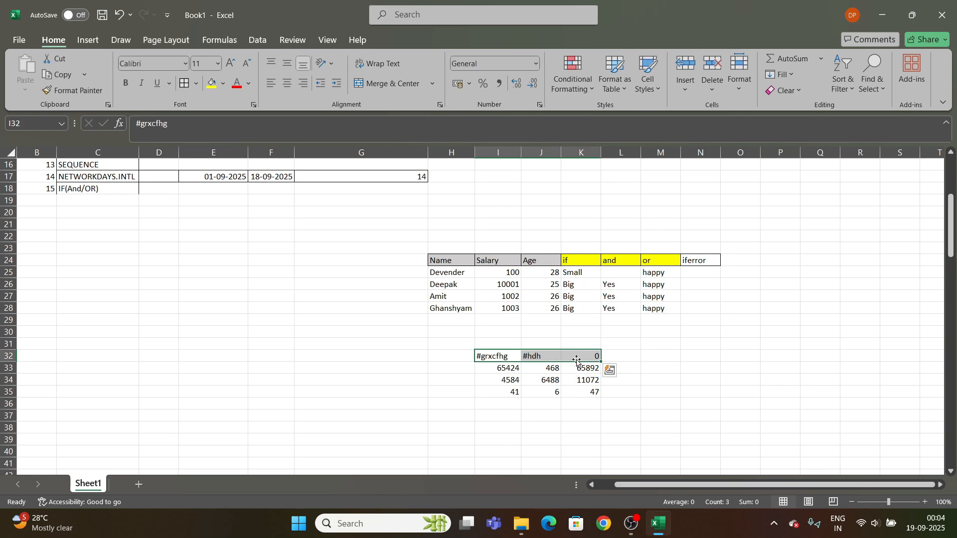
# Enter the invalid formula =12+f in M32 to produce an error value
pyautogui.scroll(3, 577, 360)
pyautogui.scroll(-4, 576, 360)
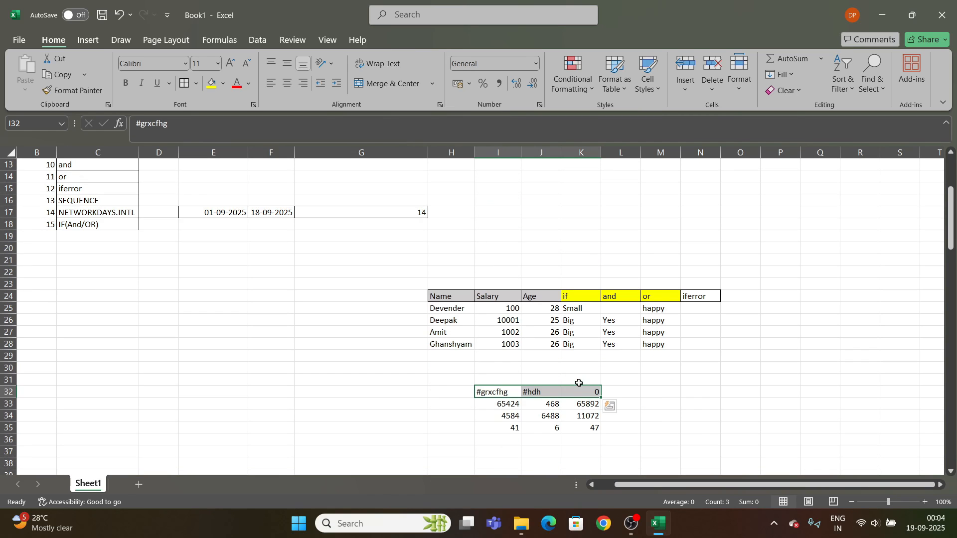
pyautogui.click(660, 320)
pyautogui.write('=')
pyautogui.write('52+f')
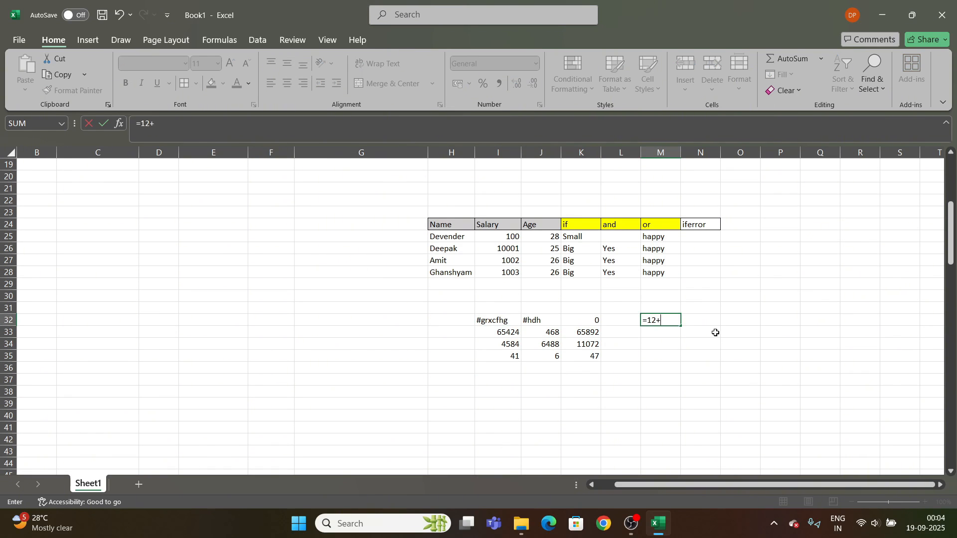
pyautogui.press('Return')
# Enter =IFERROR(M32,"yes") in N32 to catch the error in M32
pyautogui.click(707, 322)
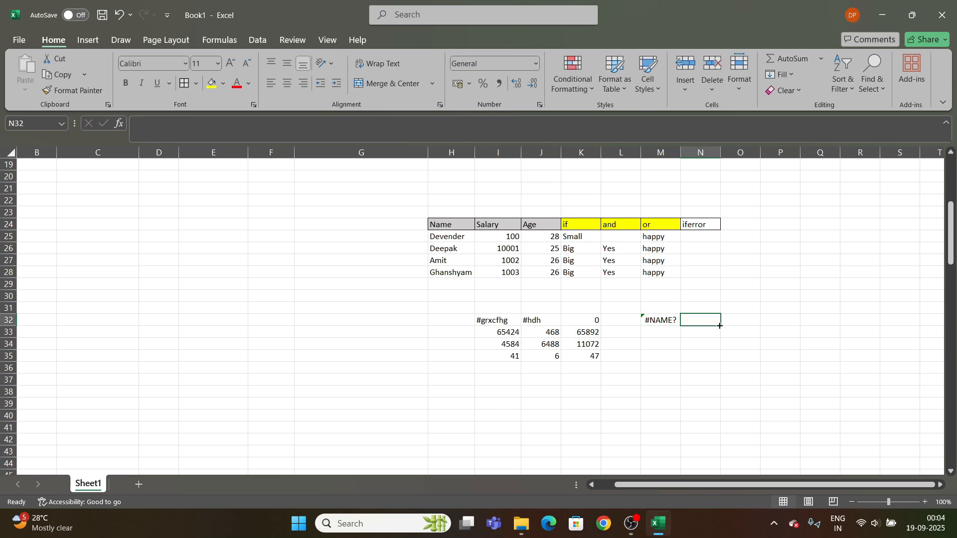
pyautogui.write('=ife')
pyautogui.press('Tab')
pyautogui.press('Left')
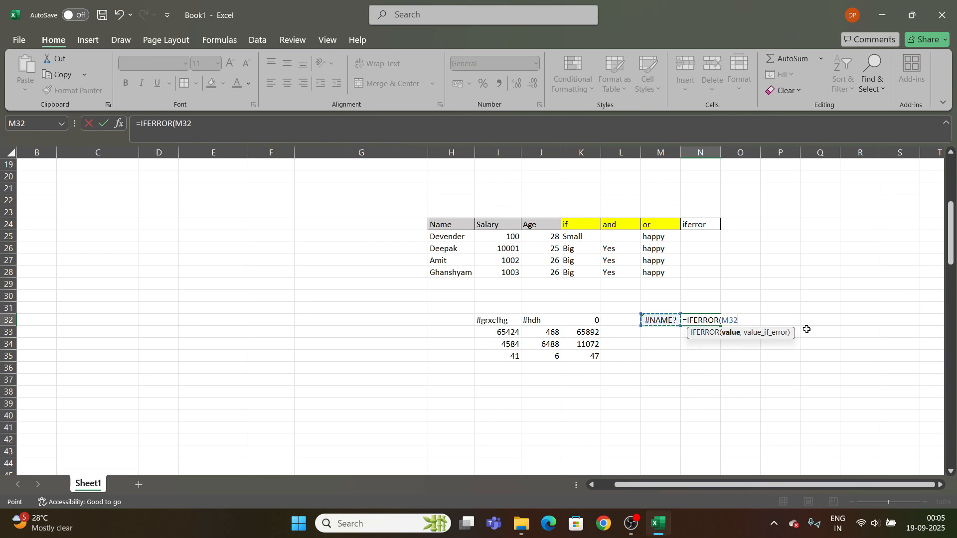
pyautogui.write(',')
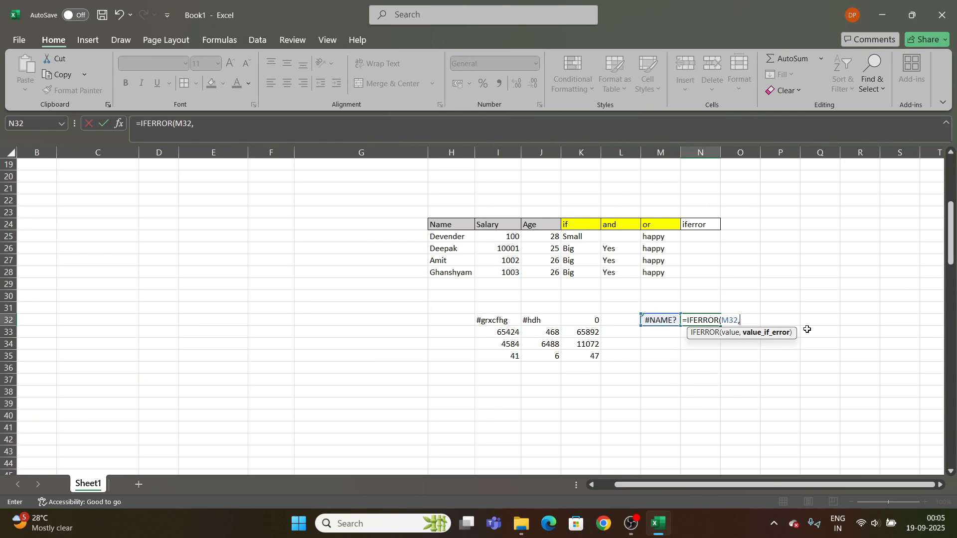
pyautogui.write('"yes"')
pyautogui.press('Return')
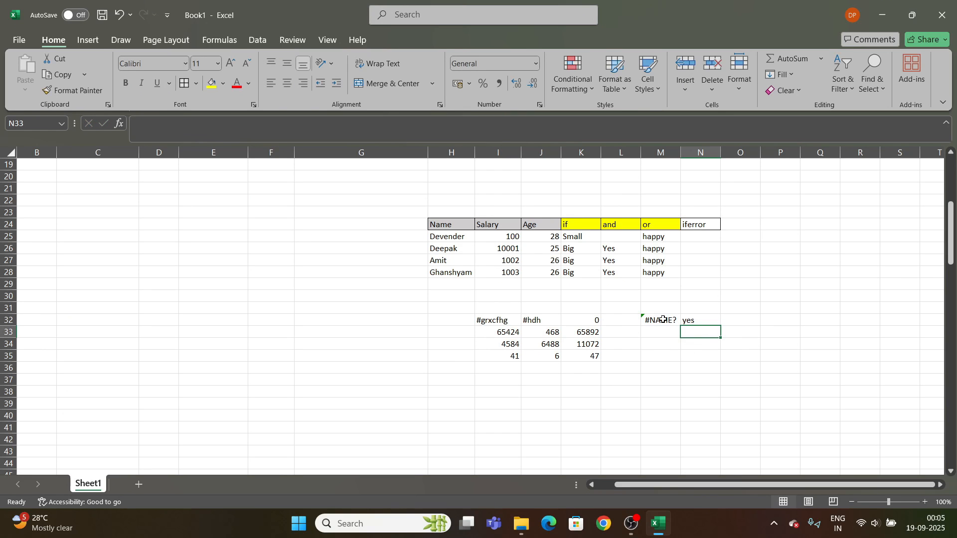
pyautogui.click(710, 321)
# Change the M32 formula to =12+2 and compare its result with the IFERROR cell N32
pyautogui.click(657, 321)
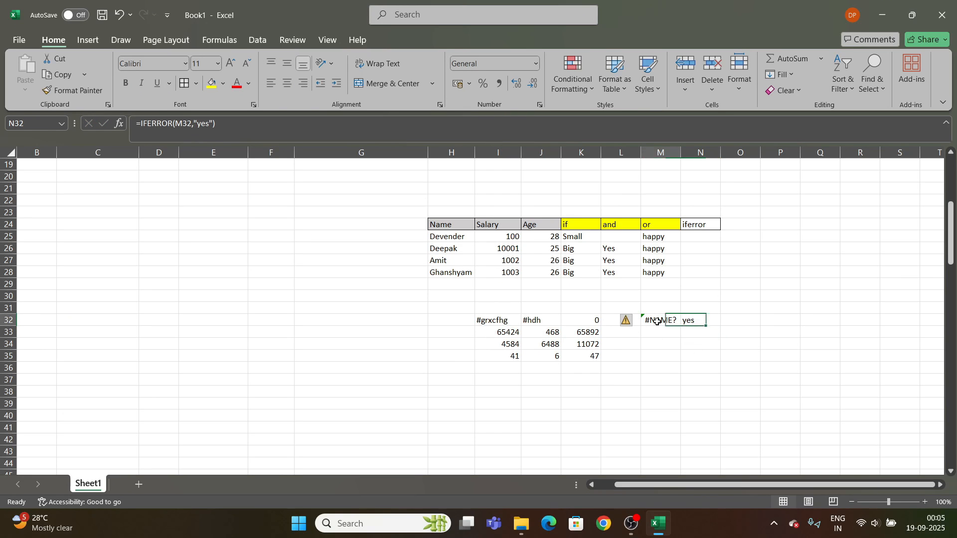
pyautogui.click(218, 135)
pyautogui.press('BackSpace')
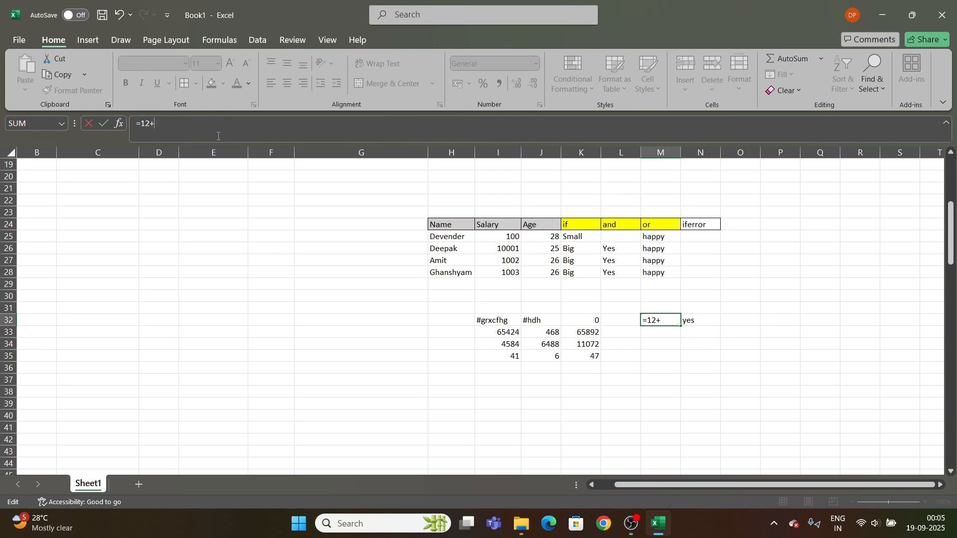
pyautogui.write('2')
pyautogui.press('Return')
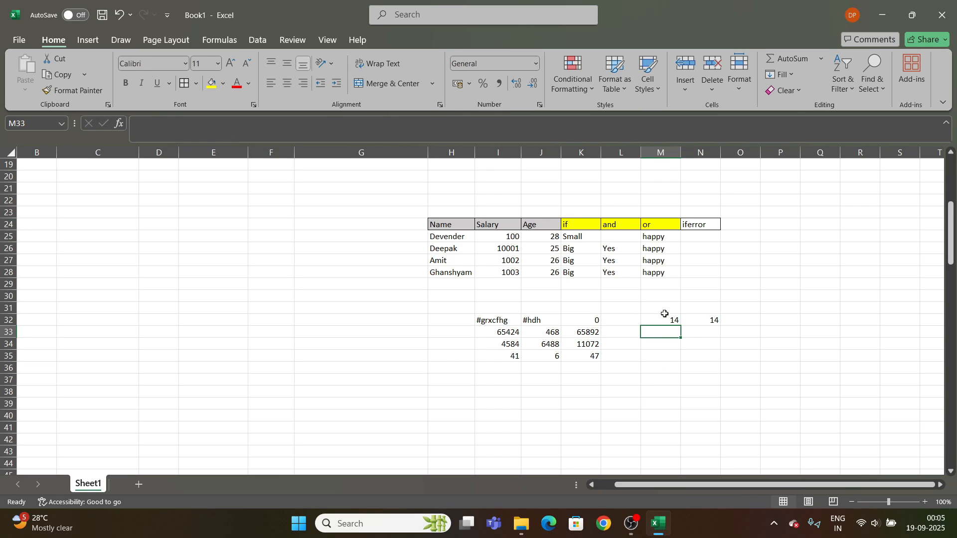
pyautogui.click(693, 320)
pyautogui.click(654, 317)
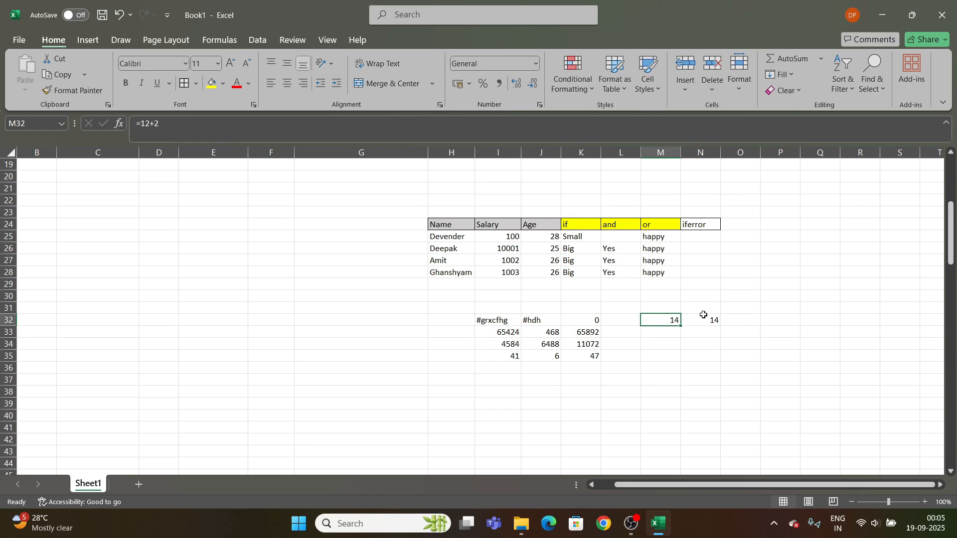
pyautogui.click(717, 319)
# Change the M32 formula to =12+jk so that it is invalid again
pyautogui.click(659, 320)
pyautogui.click(228, 123)
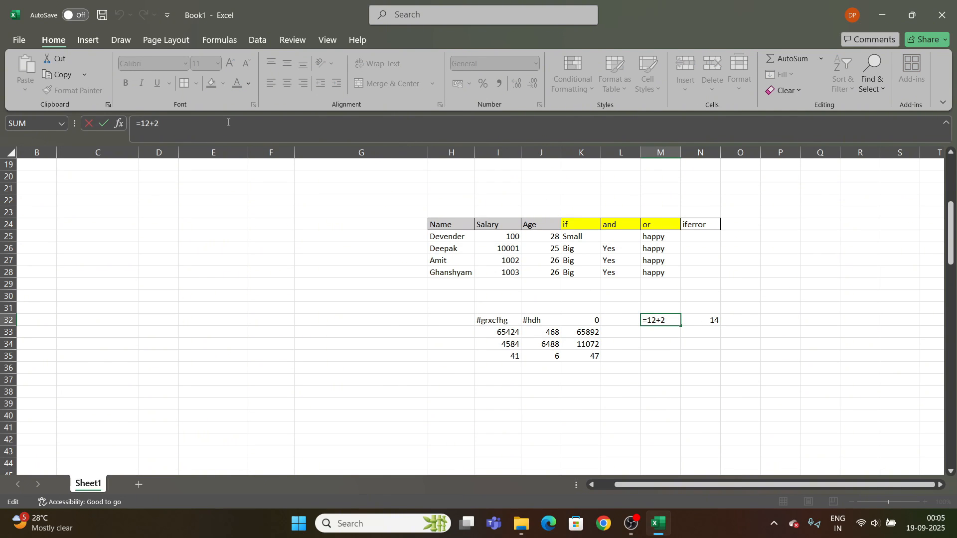
pyautogui.press('BackSpace')
pyautogui.write('jk')
pyautogui.press('Return')
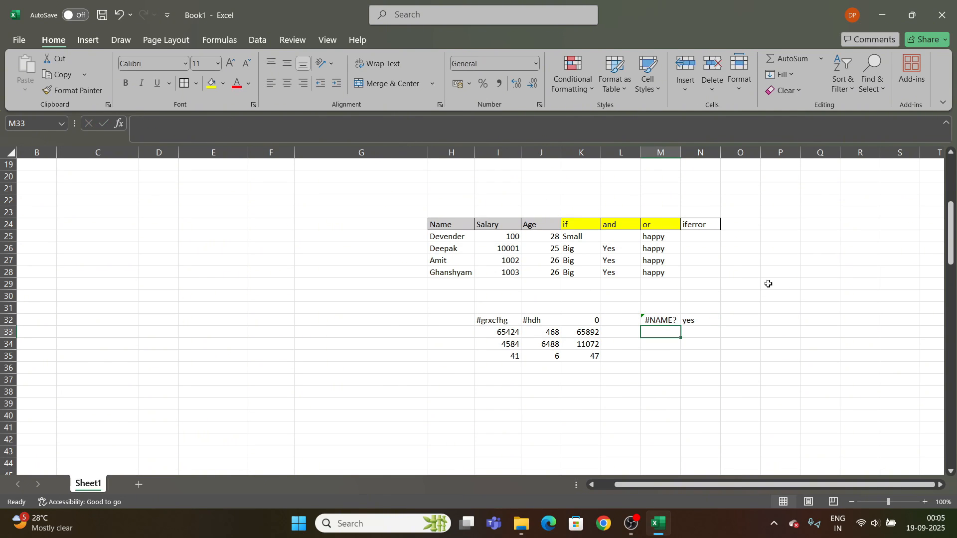
# Examine the value and value_if_error arguments of the IFERROR formula in N32, leaving the formula as it is
pyautogui.click(704, 321)
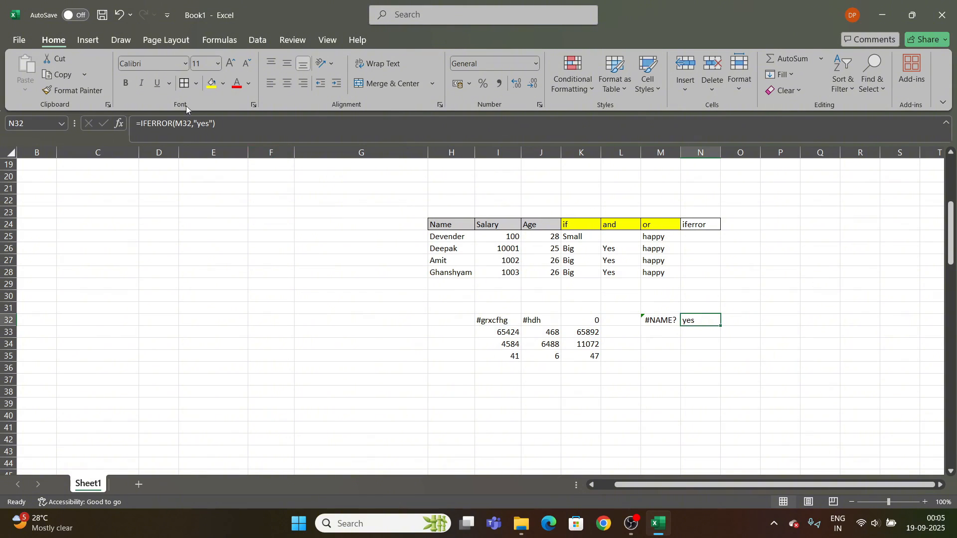
pyautogui.doubleClick(701, 322)
pyautogui.click(752, 321)
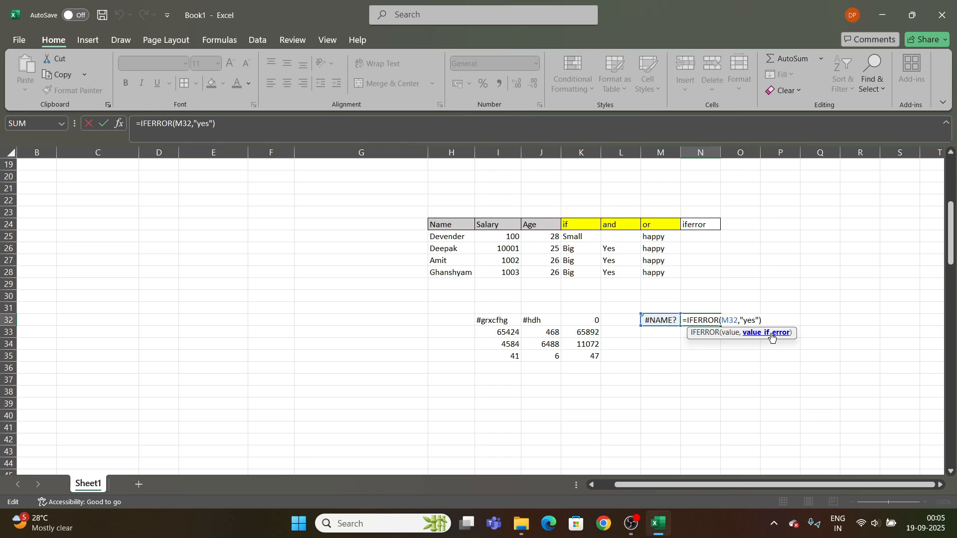
pyautogui.press('Return')
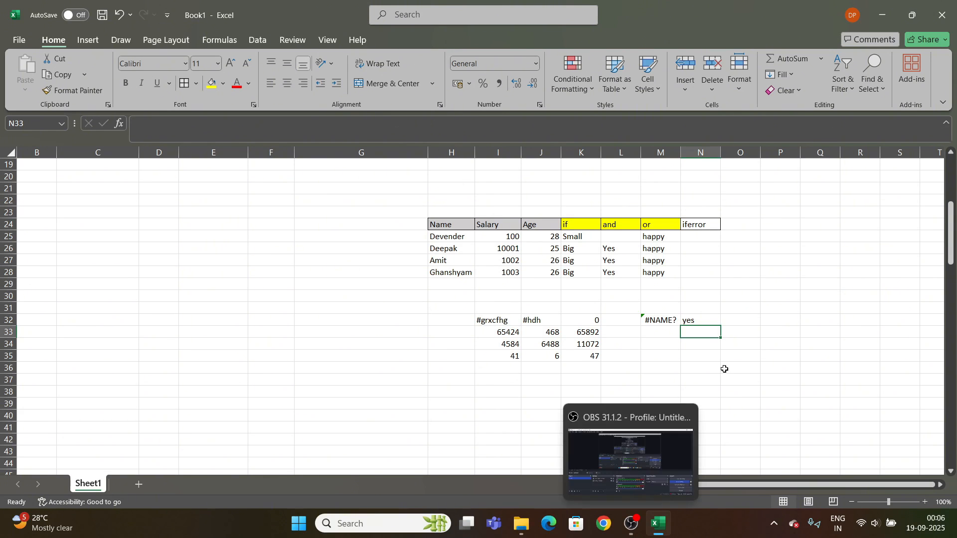
pyautogui.click(702, 384)
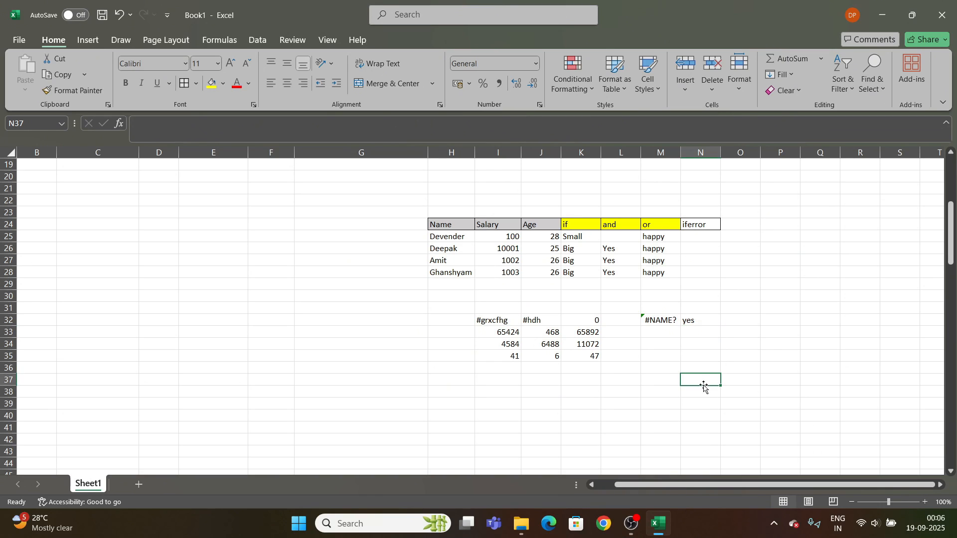